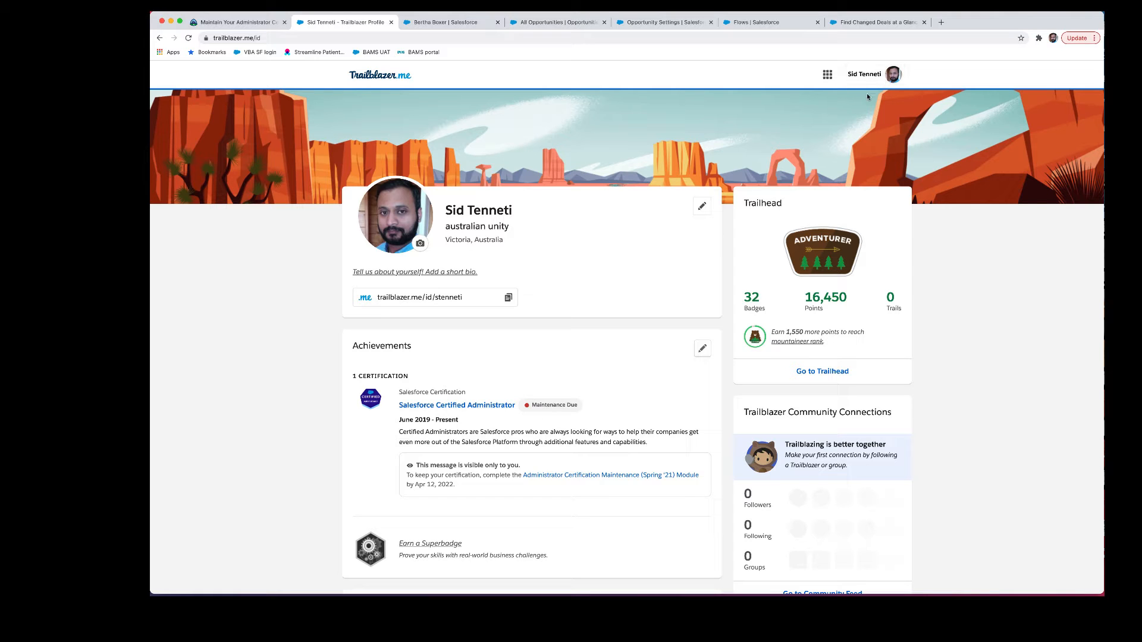
# Step: Open the Administrator Certification Maintenance (Spring '21) Module link from the profile's certification notice
pyautogui.scroll(-2, 452, 428)
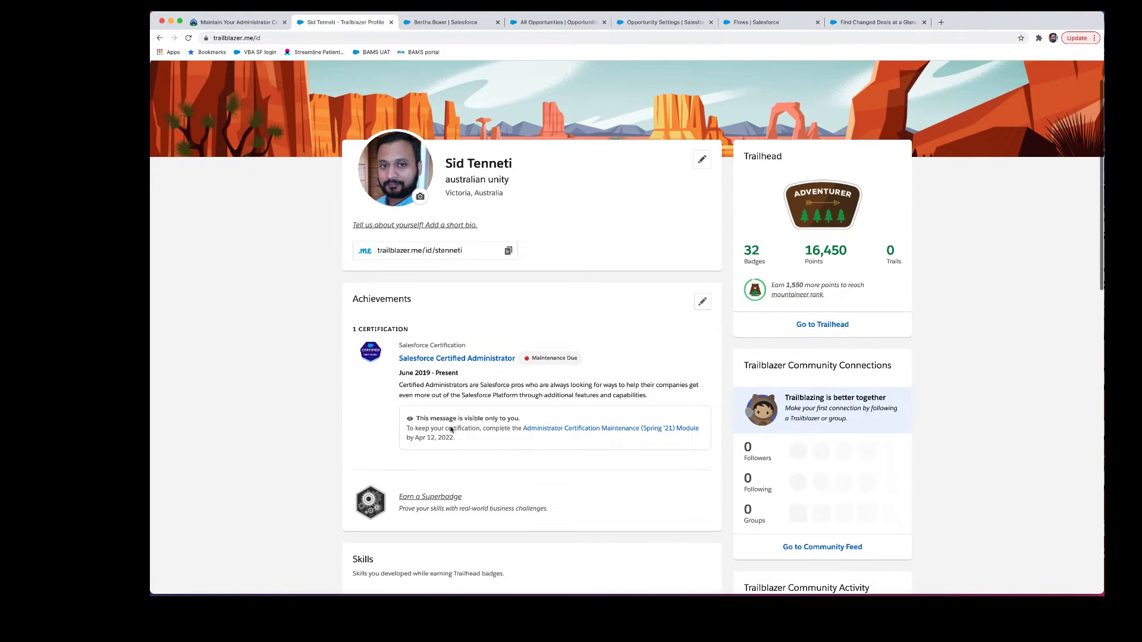
pyautogui.scroll(5, 450, 427)
pyautogui.doubleClick(450, 427)
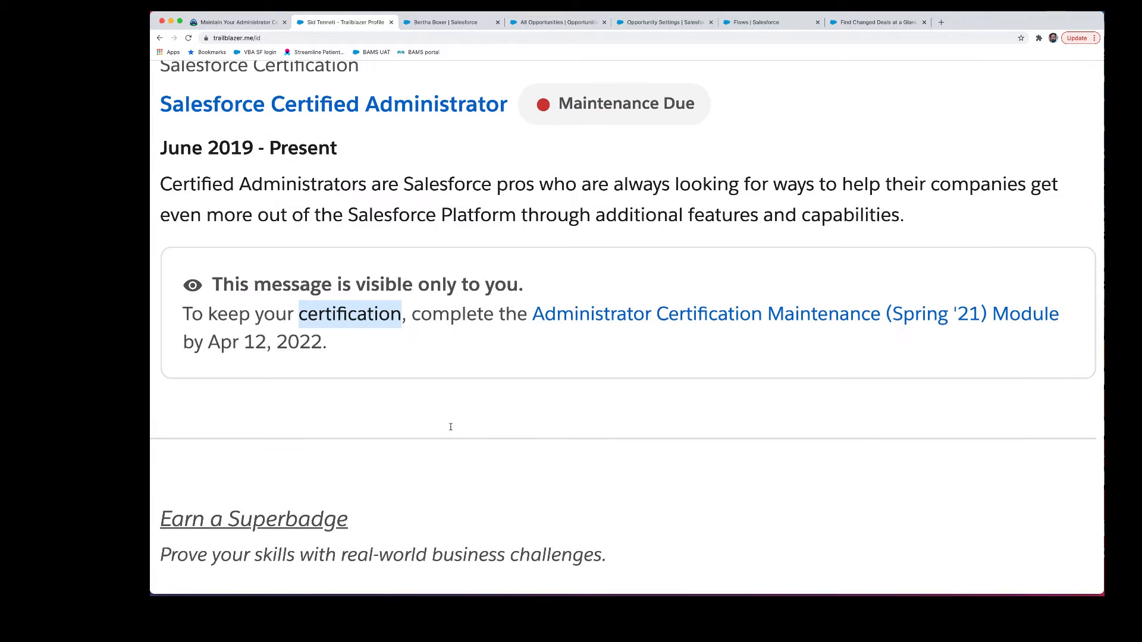
pyautogui.scroll(2, 451, 427)
pyautogui.scroll(-2, 451, 426)
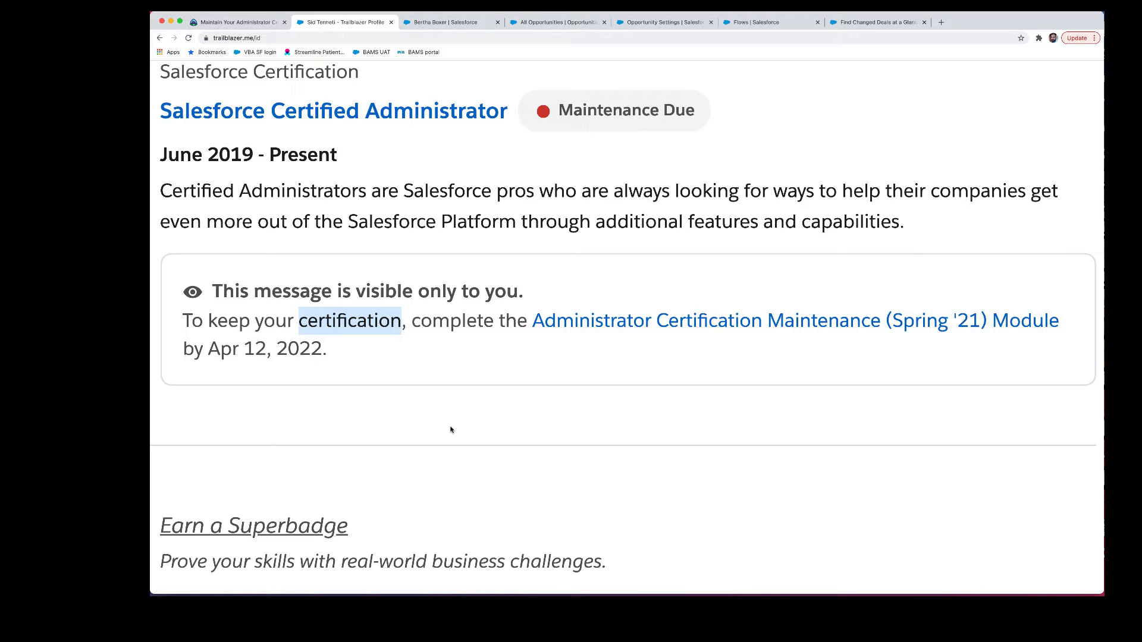
pyautogui.click(335, 354)
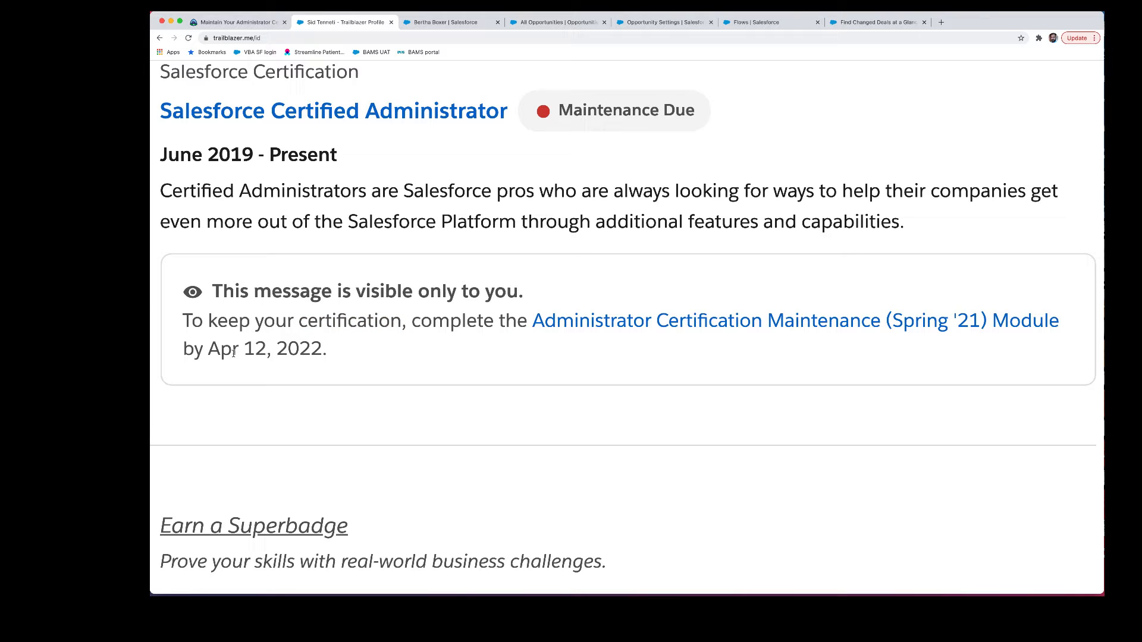
pyautogui.click(634, 330)
pyautogui.click(476, 188)
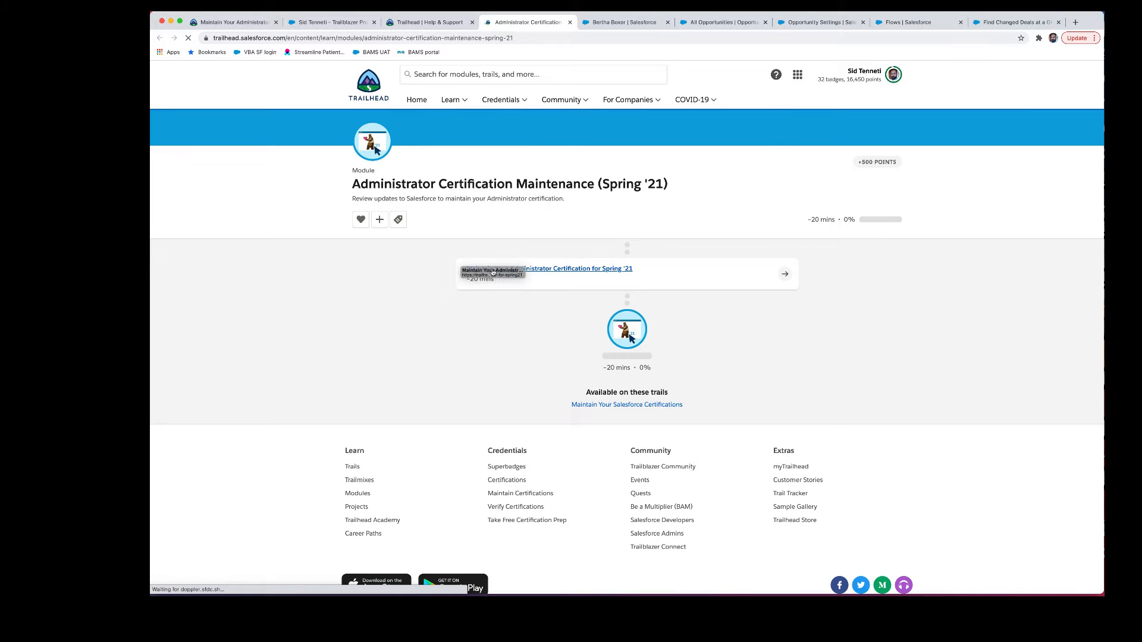
# Step: Open the Spring '21 maintenance unit and scroll down to review its challenge
pyautogui.click(567, 280)
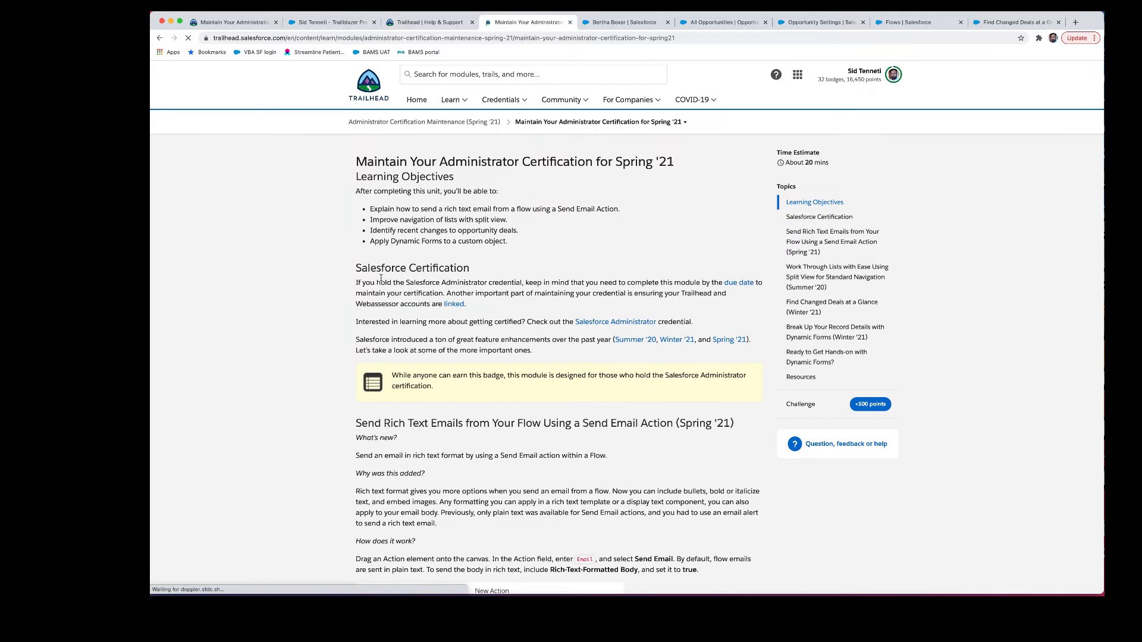
pyautogui.scroll(-15, 381, 278)
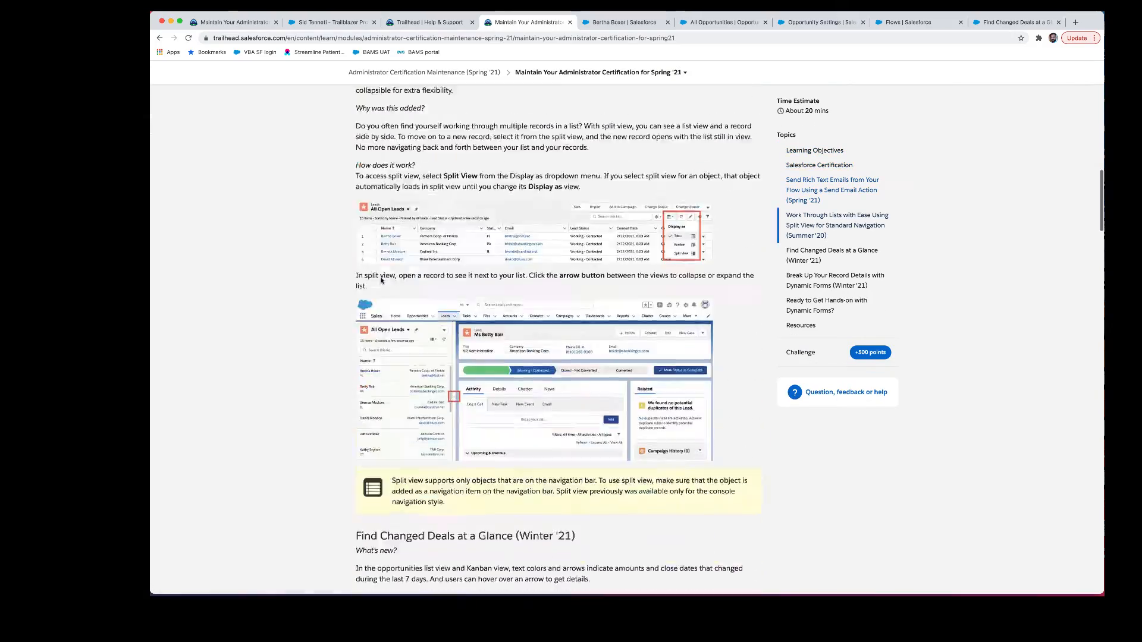
pyautogui.scroll(-20, 381, 280)
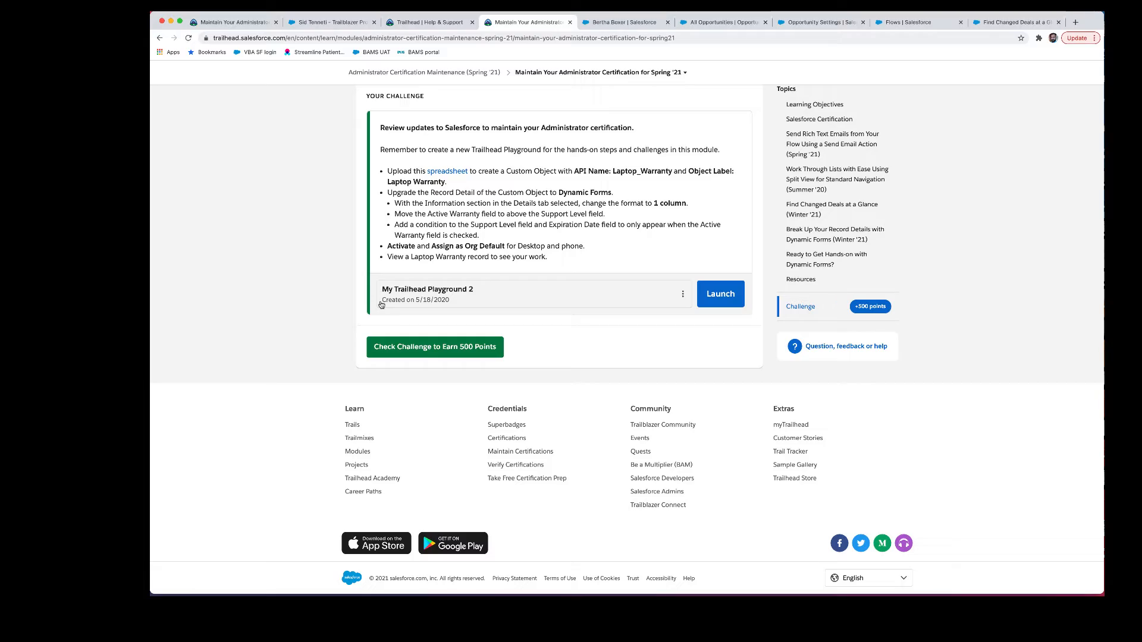
pyautogui.scroll(8, 382, 304)
pyautogui.scroll(20, 381, 302)
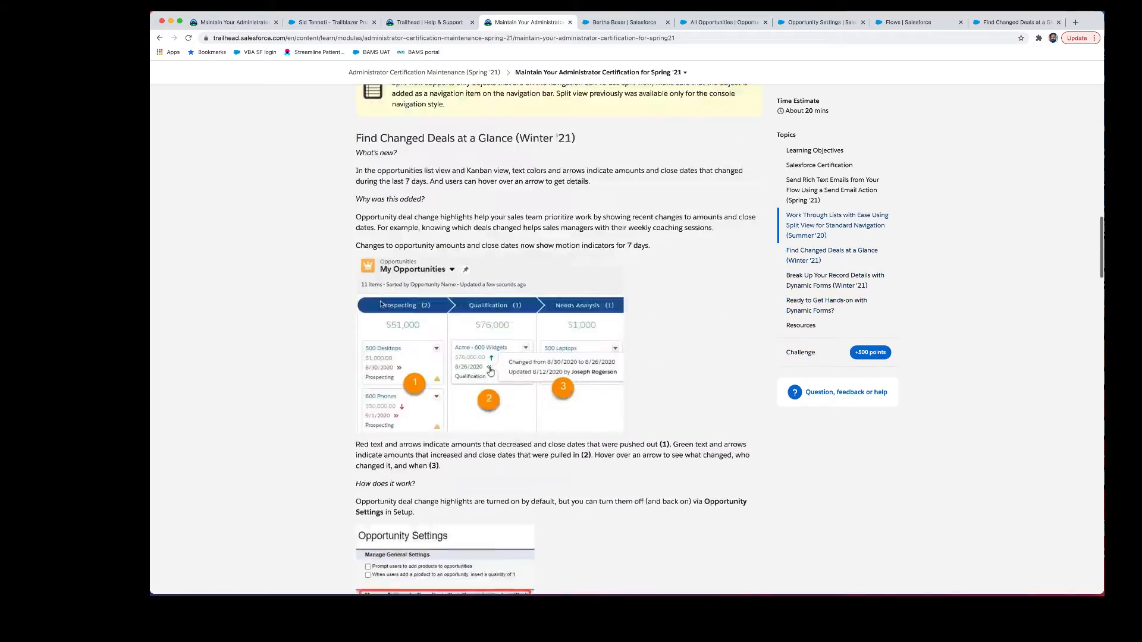
# Step: Highlight the Send Rich Text Emails heading, then switch to the Salesforce org tab
pyautogui.scroll(-9, 381, 302)
pyautogui.scroll(3, 380, 303)
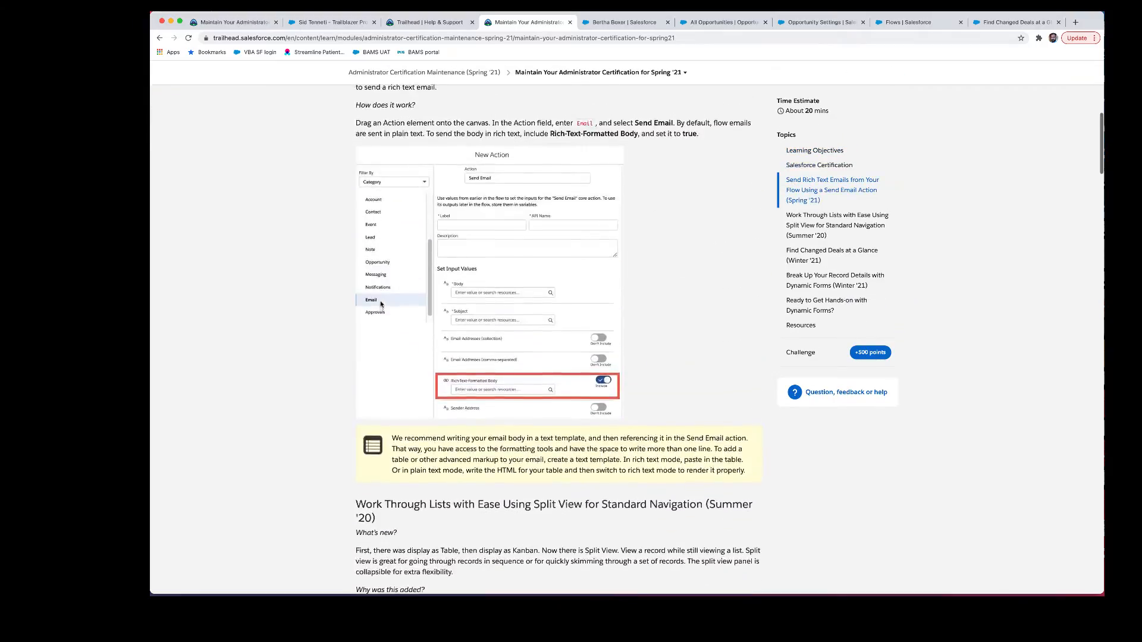
pyautogui.scroll(1, 380, 304)
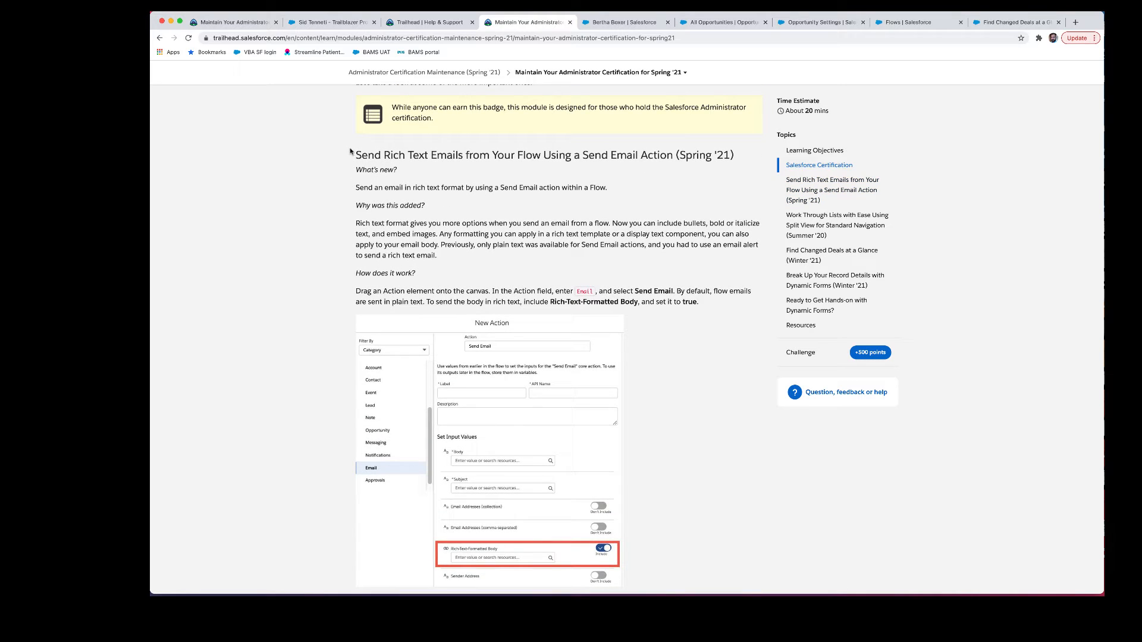
pyautogui.moveTo(356, 155); pyautogui.dragTo(665, 150)
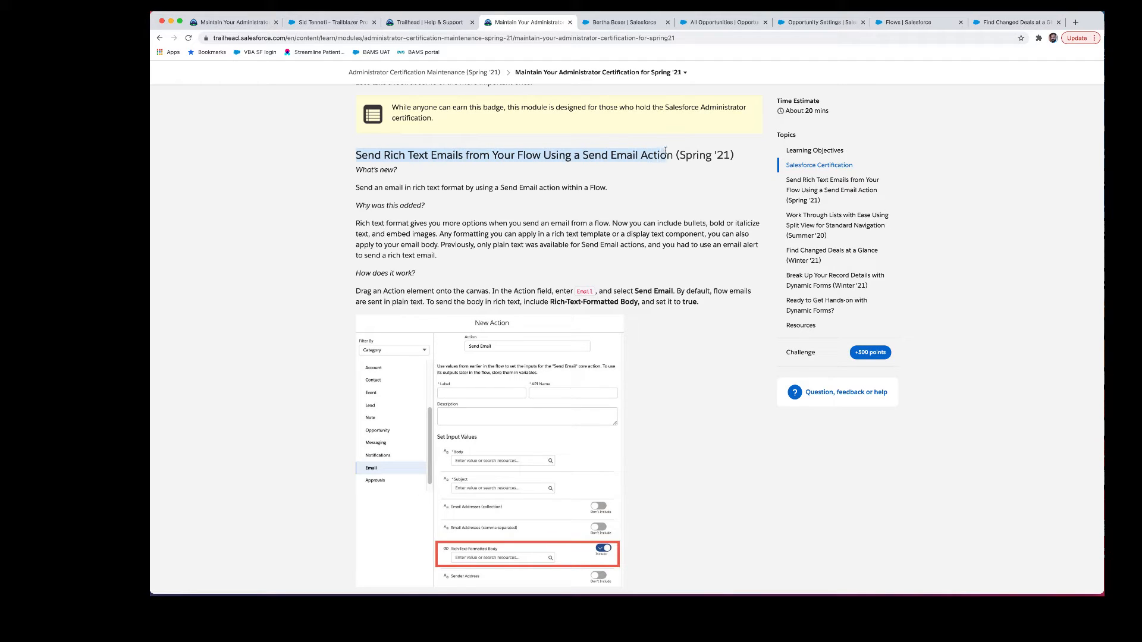
pyautogui.click(657, 12)
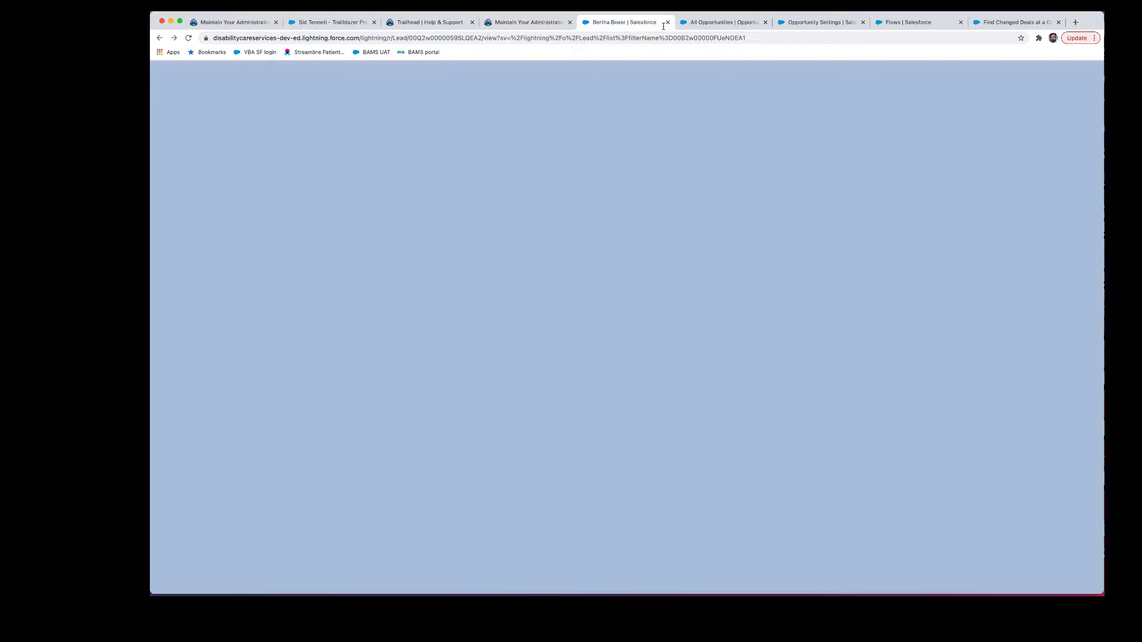
# Step: From Setup, find 'flows' in Quick Find and create a new Screen Flow
pyautogui.click(1054, 73)
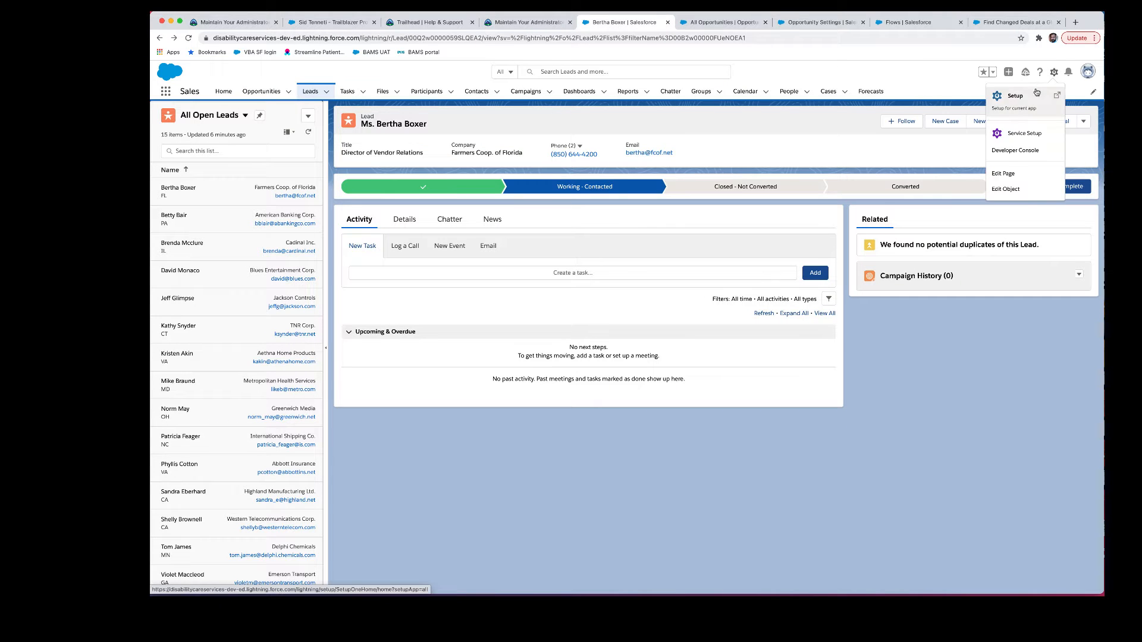
pyautogui.click(1012, 98)
pyautogui.click(211, 110)
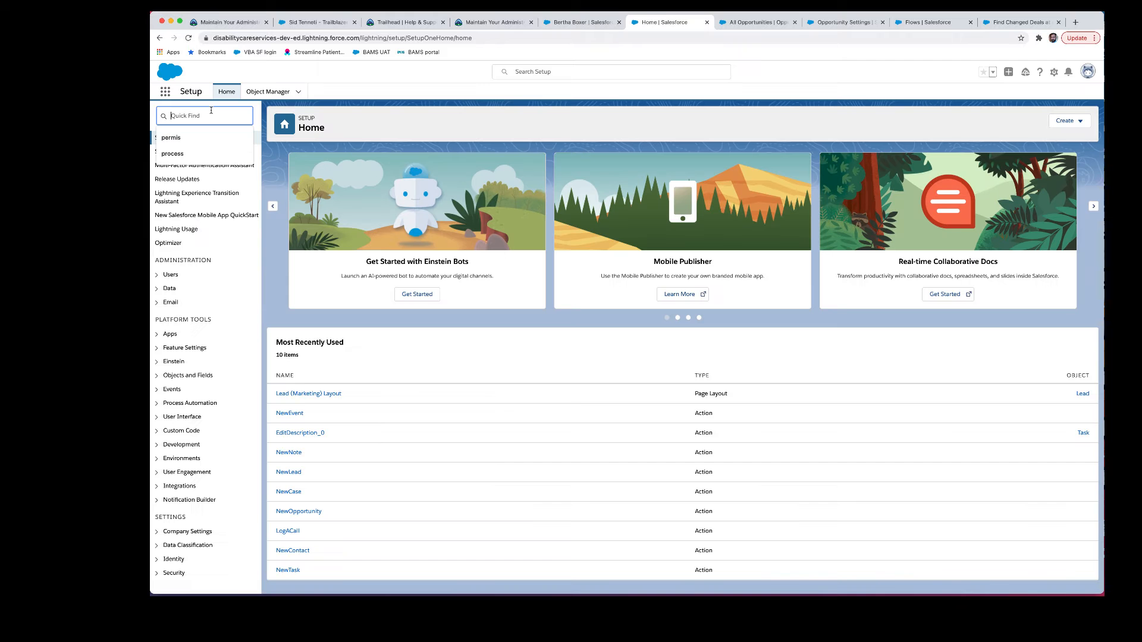
pyautogui.write('f')
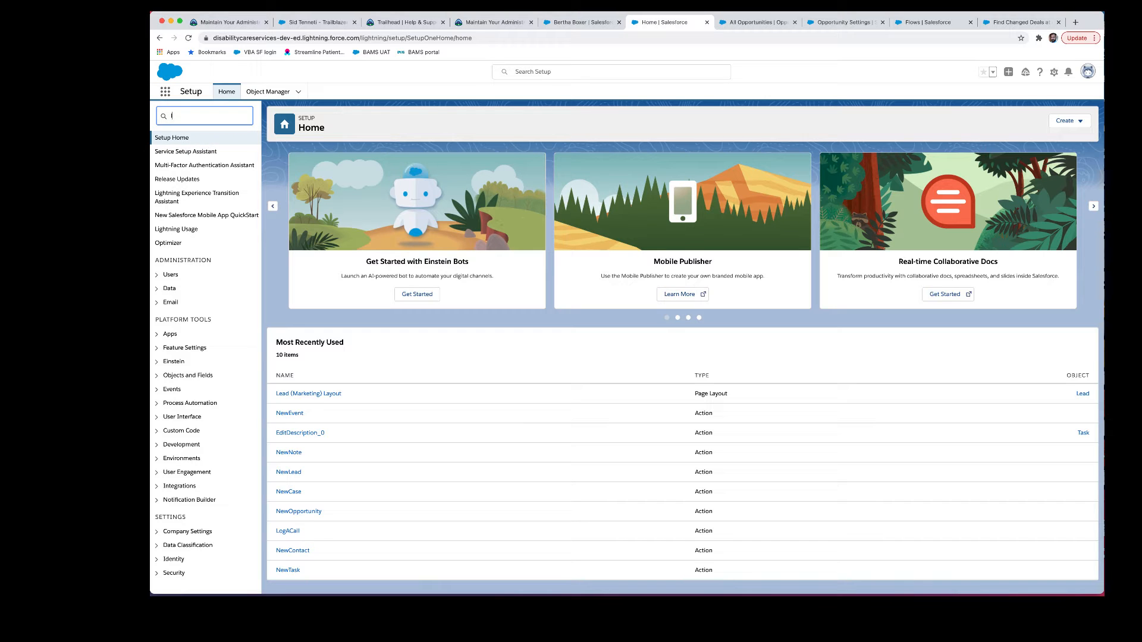
pyautogui.write('lows')
pyautogui.click(182, 151)
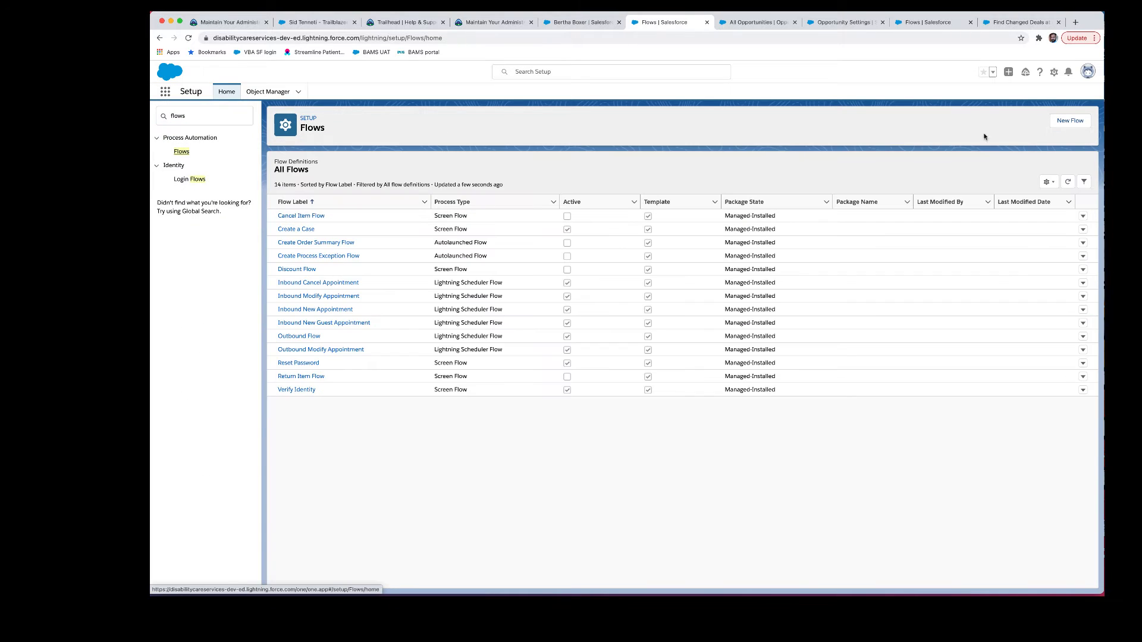
pyautogui.click(1070, 121)
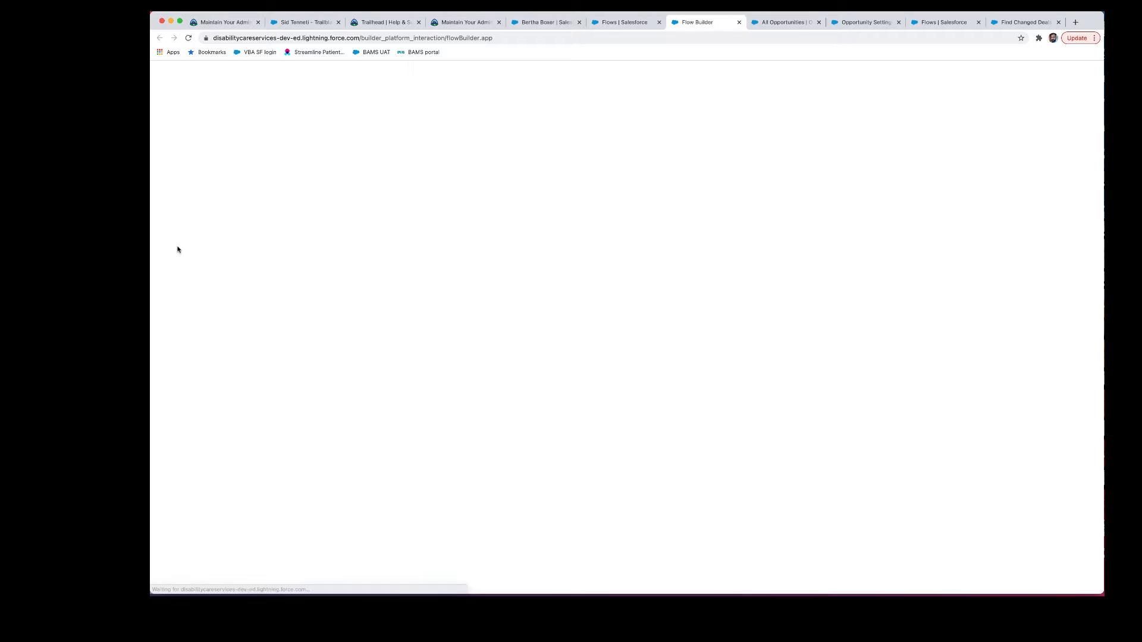
pyautogui.click(578, 326)
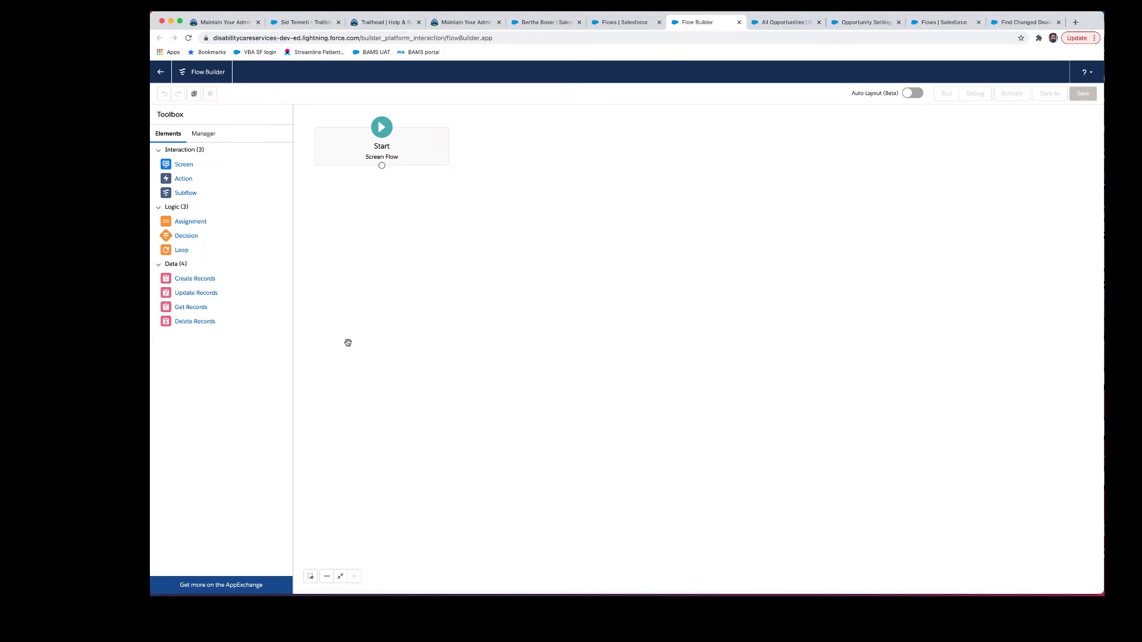
# Step: Drag an Action onto the flow canvas and pick Send Email from the Email category
pyautogui.moveTo(183, 178); pyautogui.dragTo(308, 189)
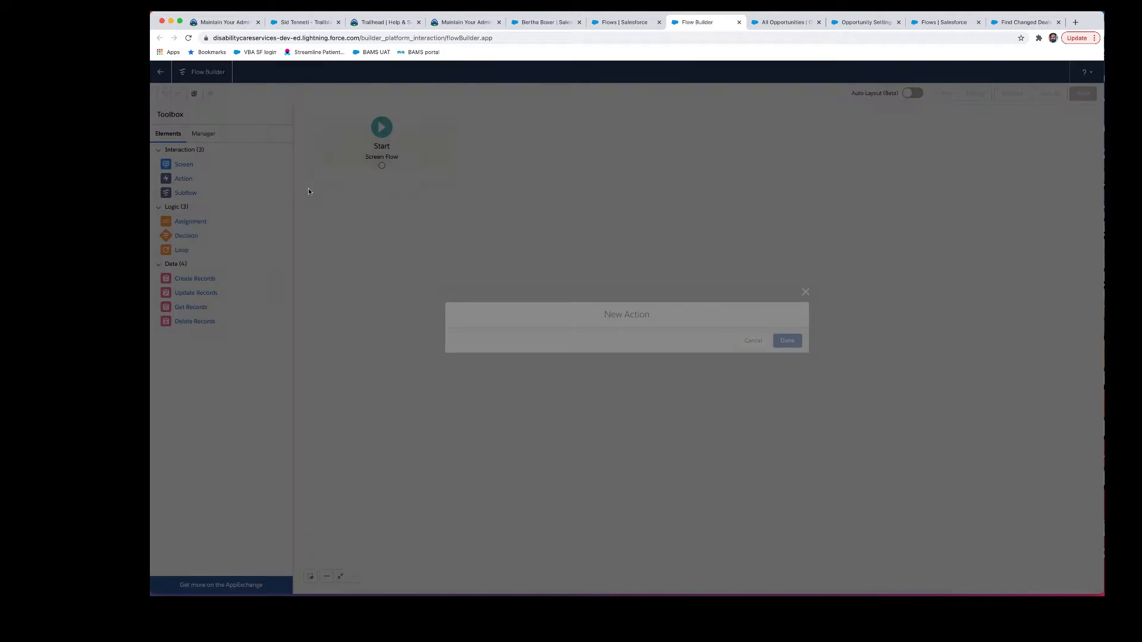
pyautogui.scroll(-4, 482, 315)
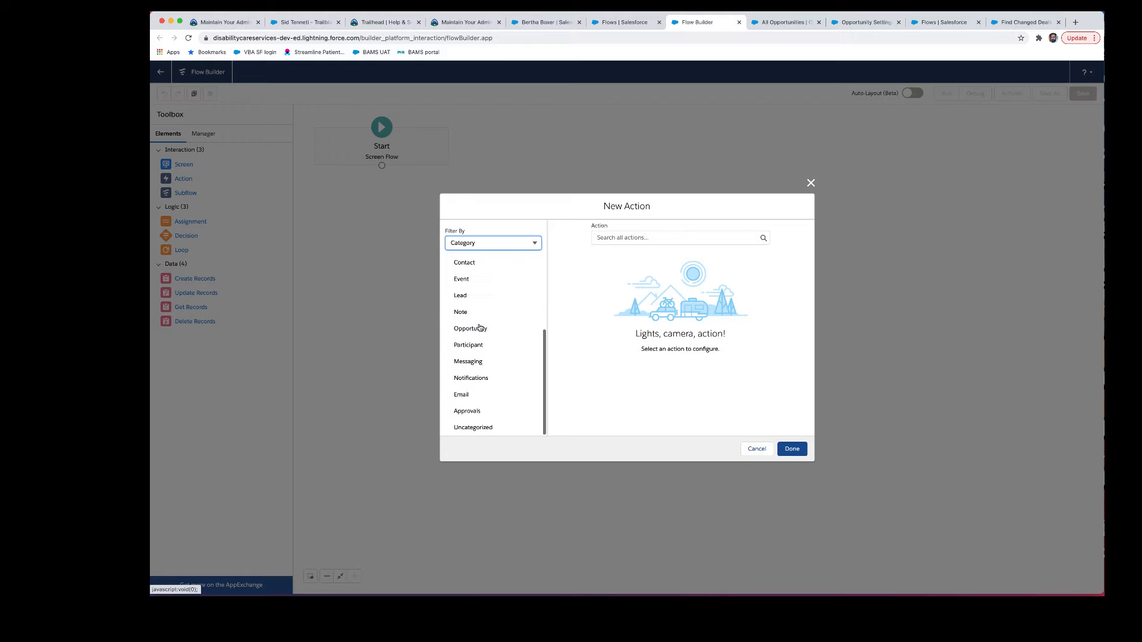
pyautogui.click(467, 395)
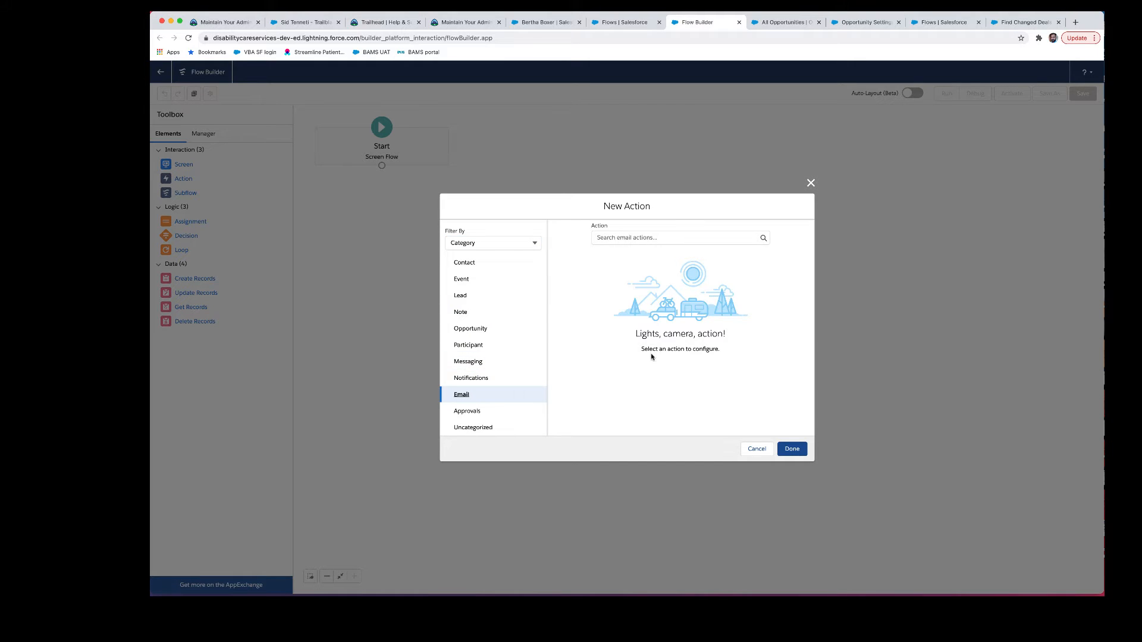
pyautogui.click(795, 450)
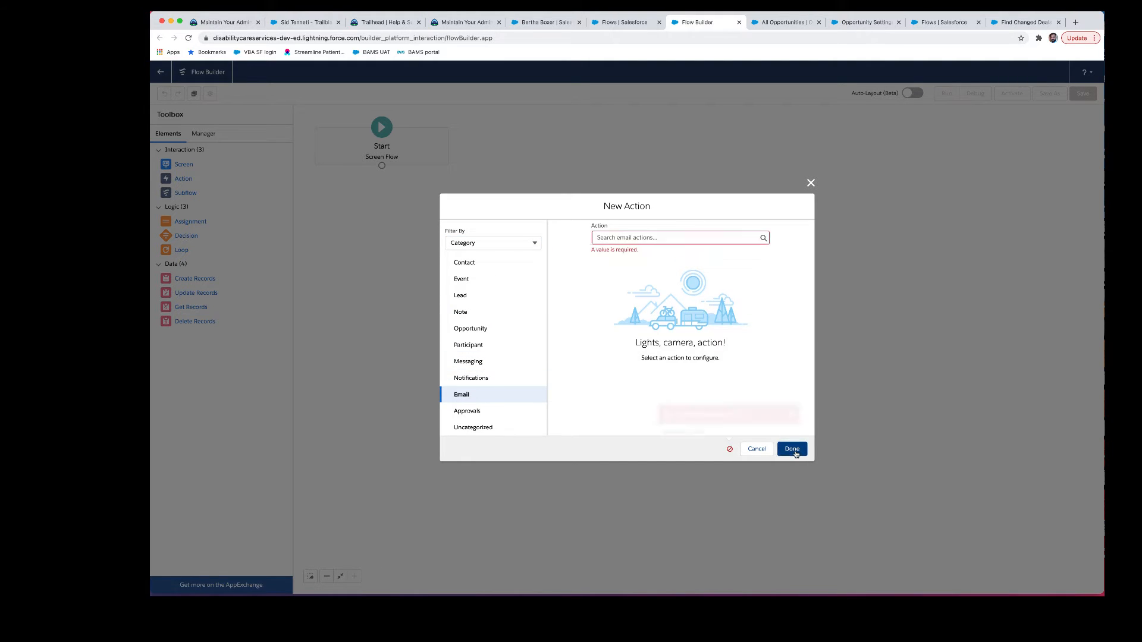
pyautogui.click(640, 233)
pyautogui.click(644, 259)
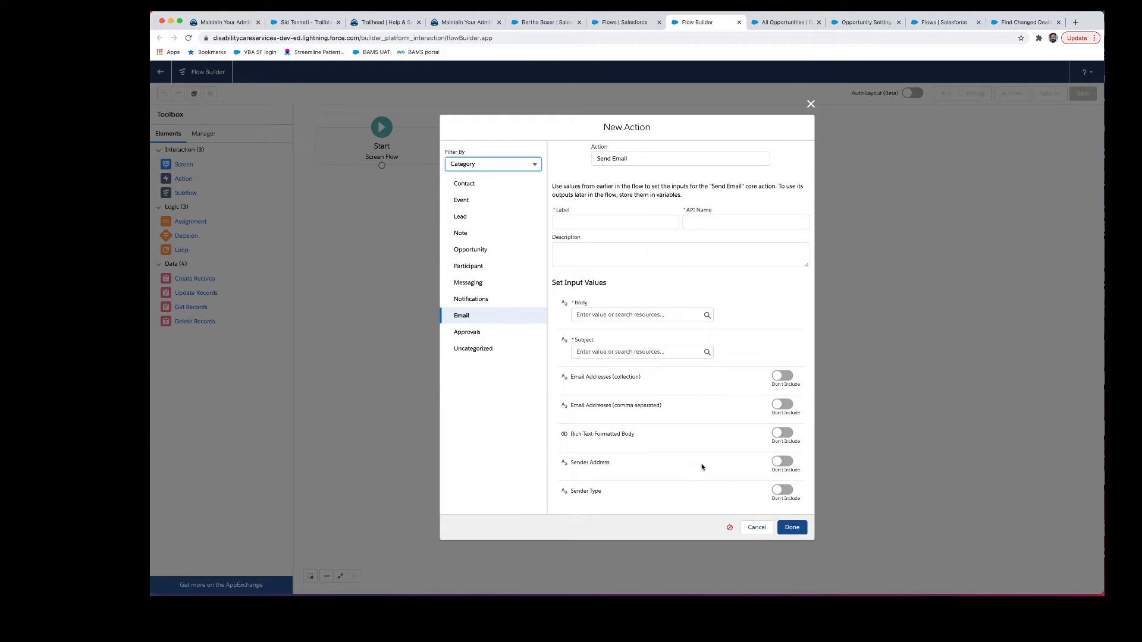
# Step: Set the Send Email action's Rich-Text-Formatted Body input to Include, then return to Trailhead
pyautogui.click(640, 437)
pyautogui.scroll(5, 639, 437)
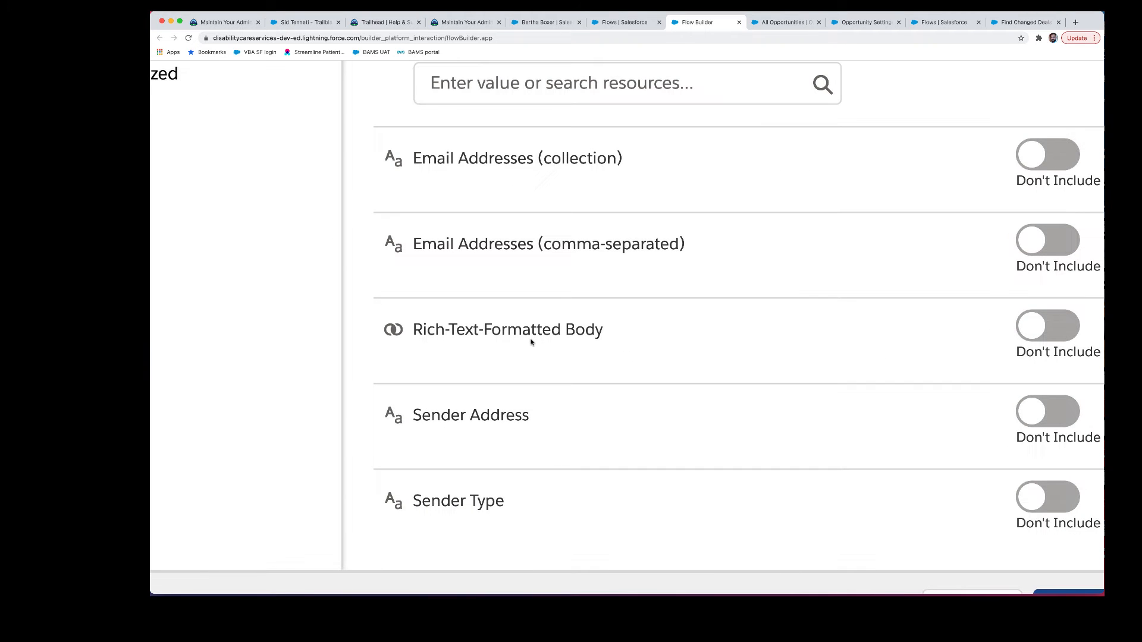
pyautogui.click(1035, 326)
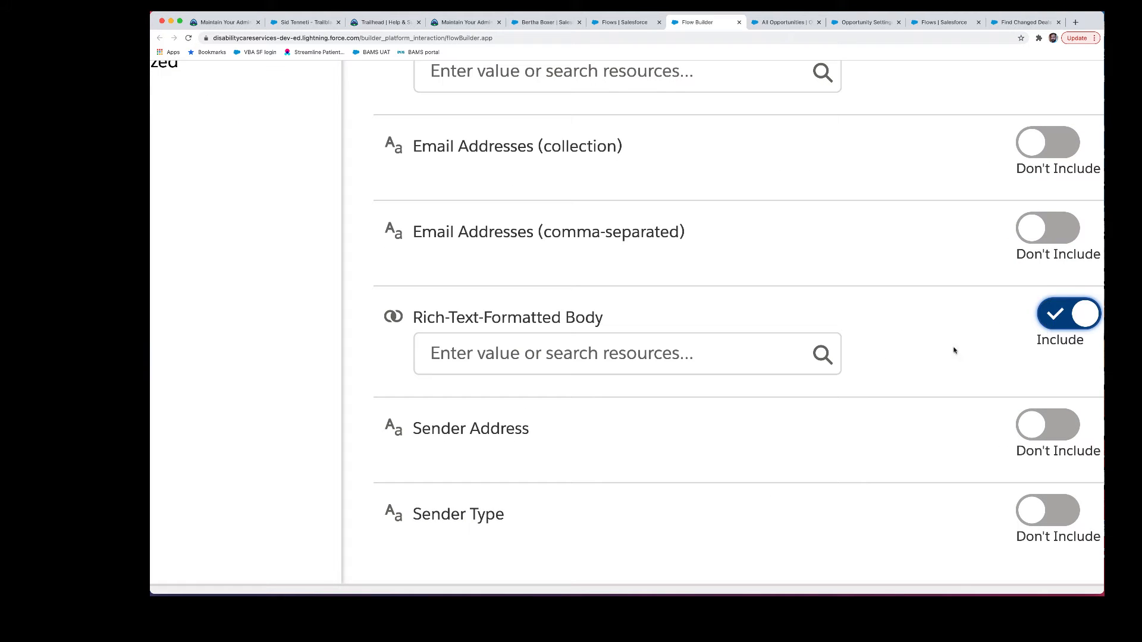
pyautogui.click(650, 358)
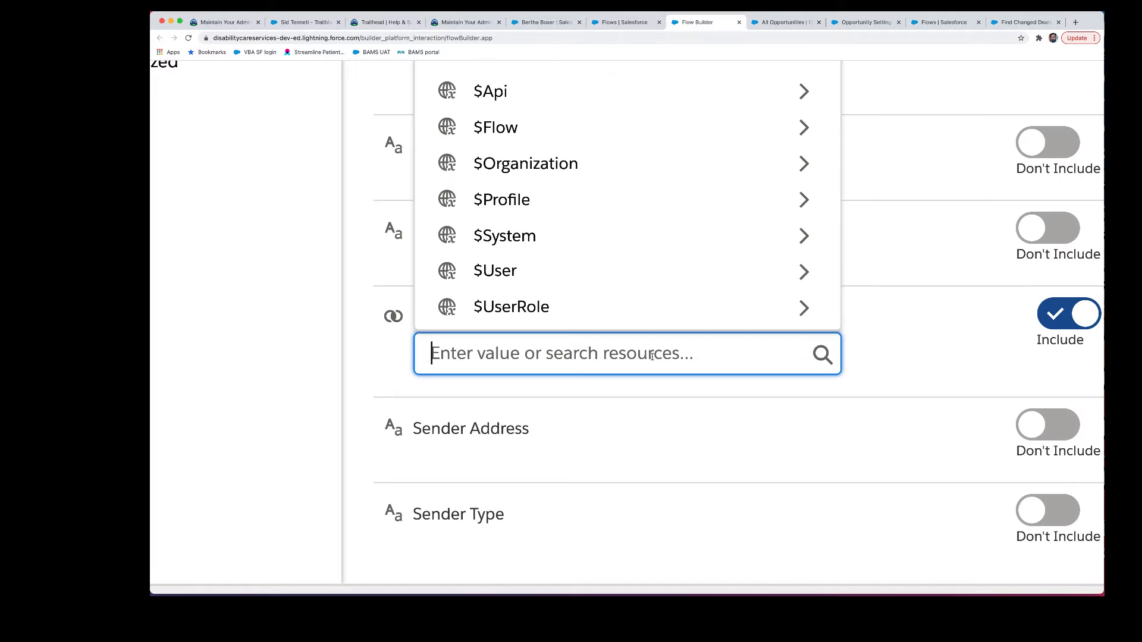
pyautogui.click(671, 397)
pyautogui.scroll(-10, 671, 397)
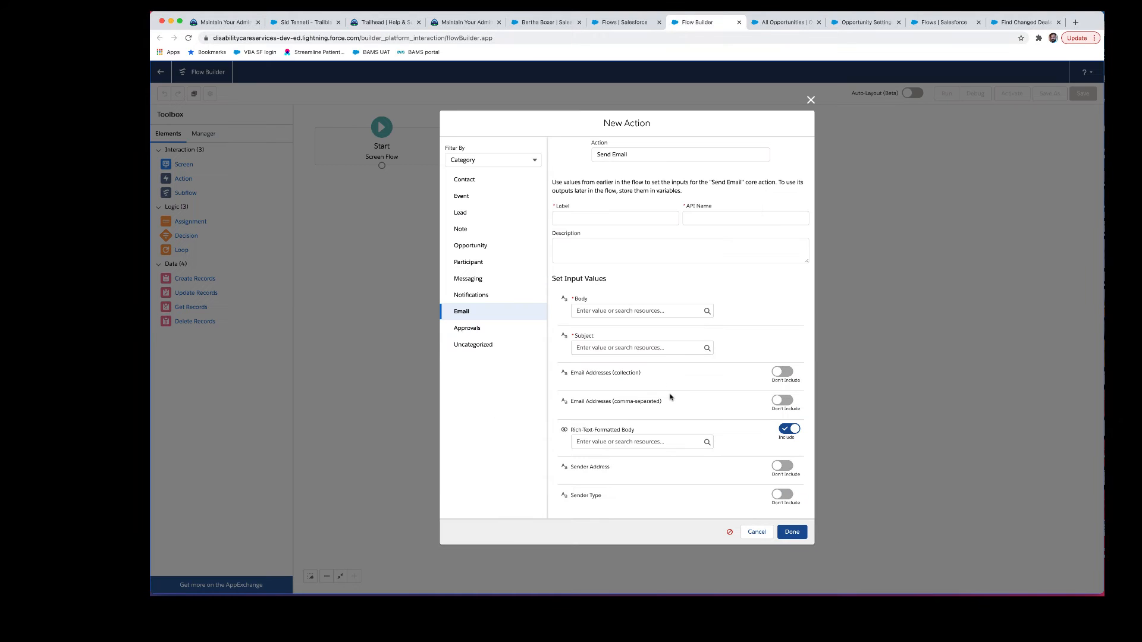
pyautogui.click(464, 24)
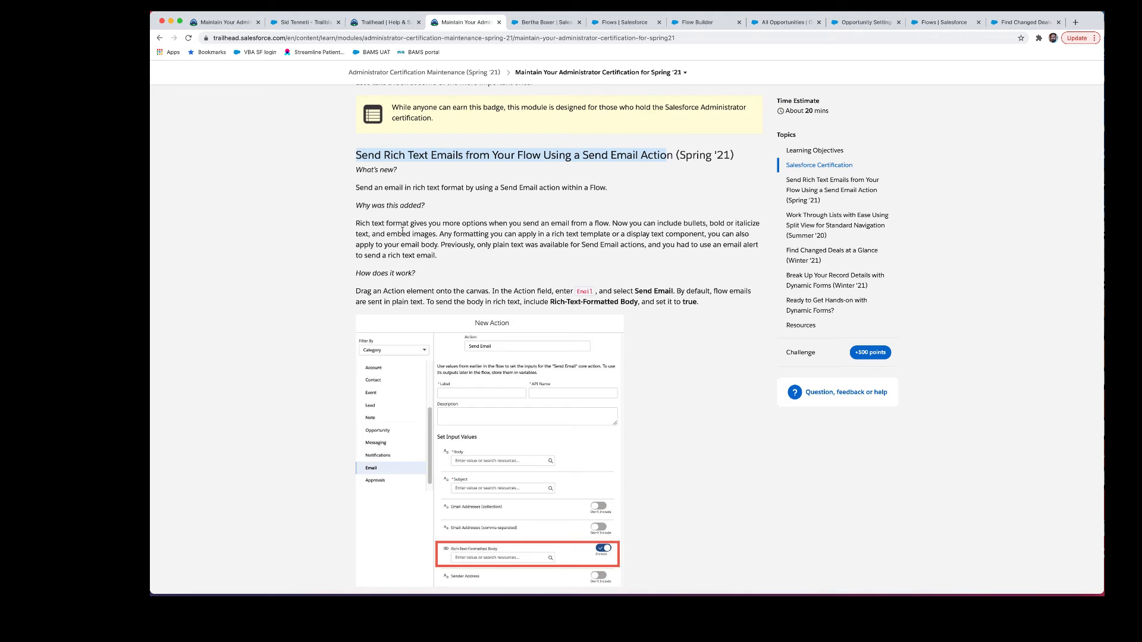
# Step: Read the Split View section, then Ctrl+Tab over to the Opportunities Recently Viewed tab
pyautogui.scroll(-2, 402, 232)
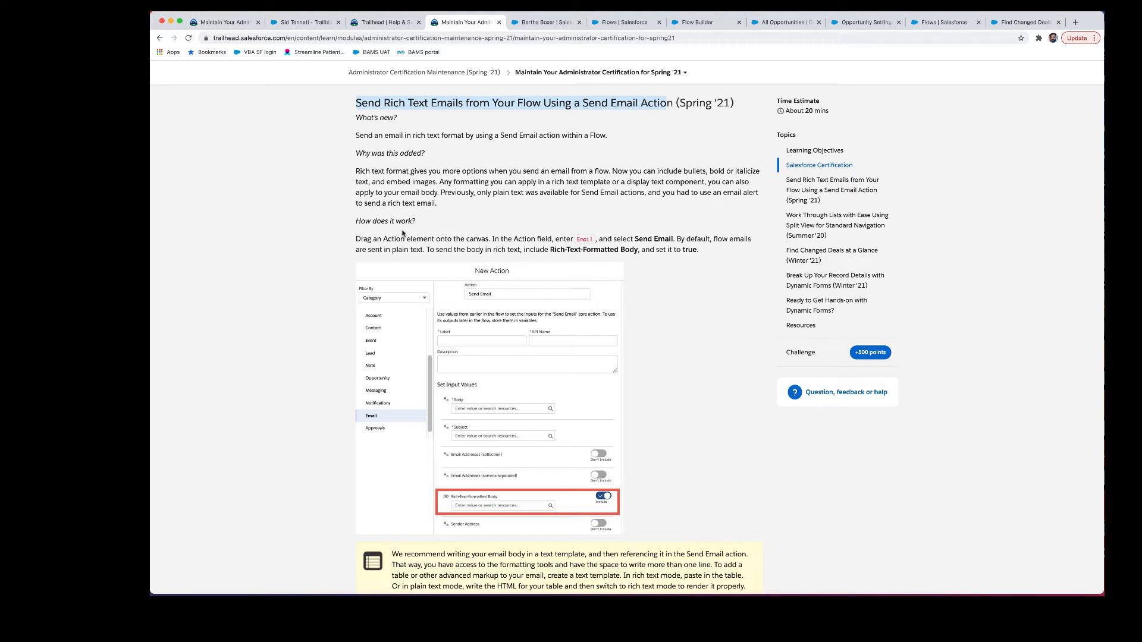
pyautogui.scroll(-10, 402, 233)
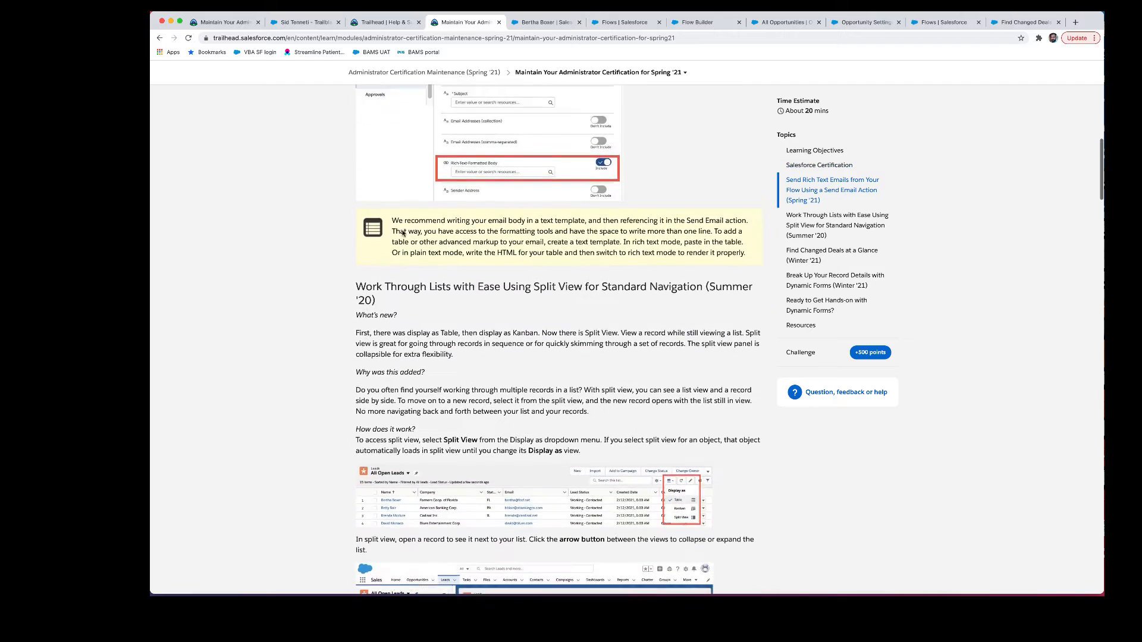
pyautogui.scroll(-2, 403, 234)
pyautogui.scroll(3, 403, 232)
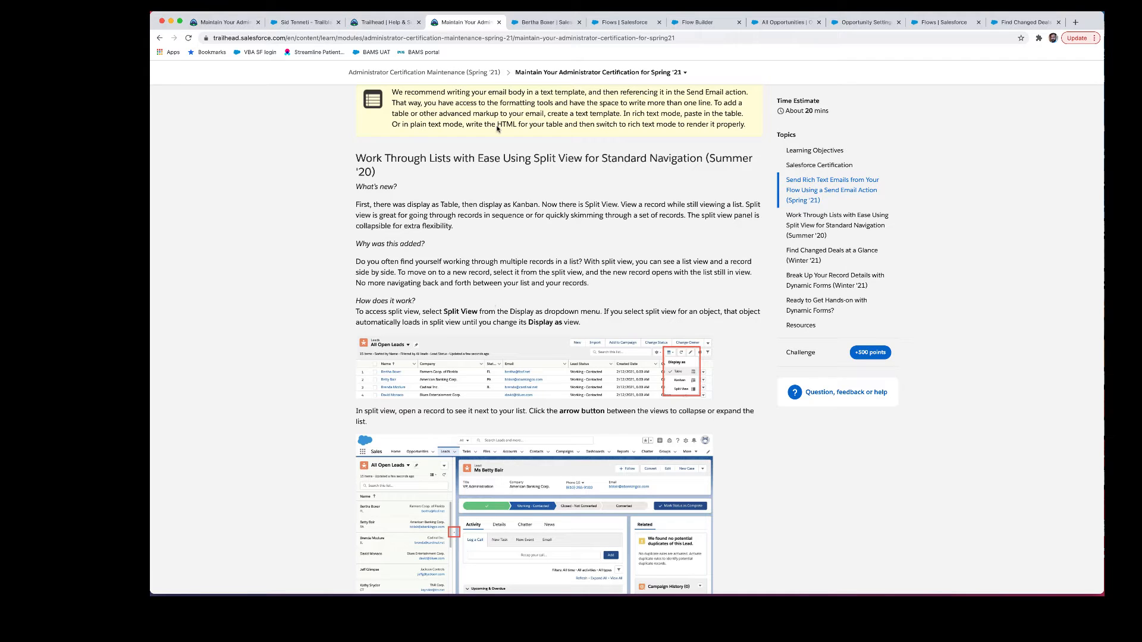
pyautogui.hotkey('ctrl', 'Tab')
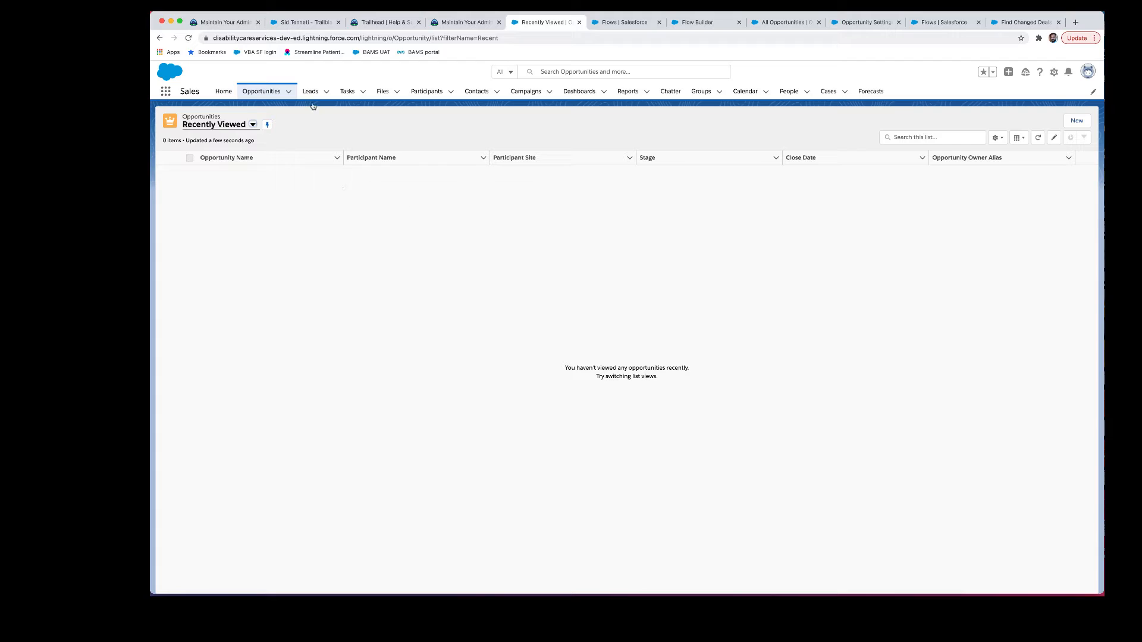
# Step: Switch the Opportunities list to the All Opportunities list view
pyautogui.click(253, 125)
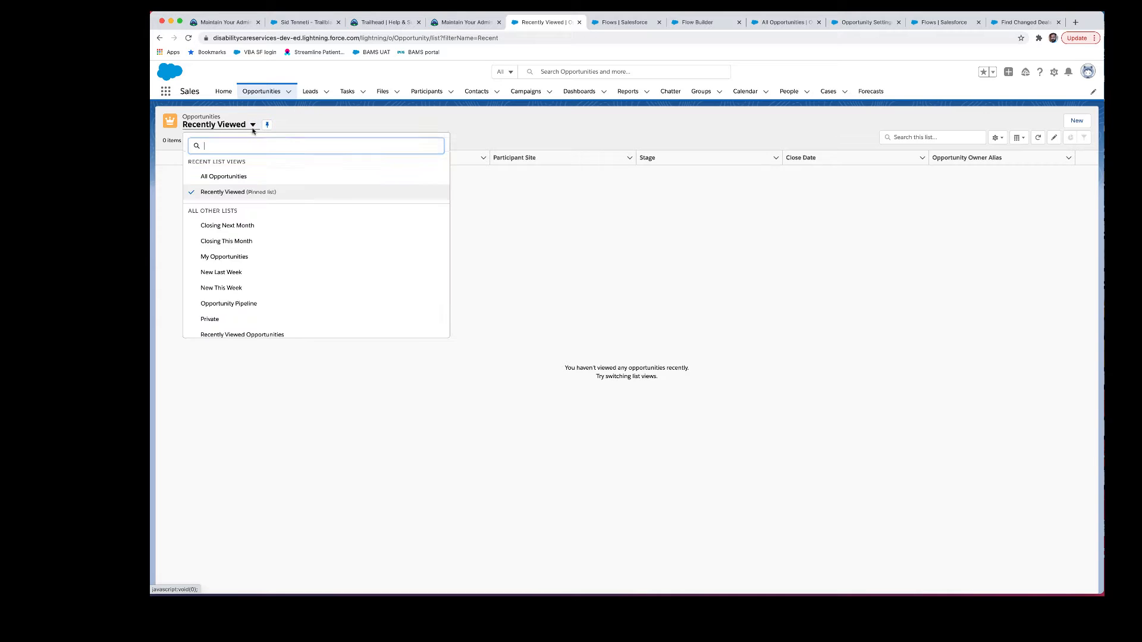
pyautogui.click(248, 169)
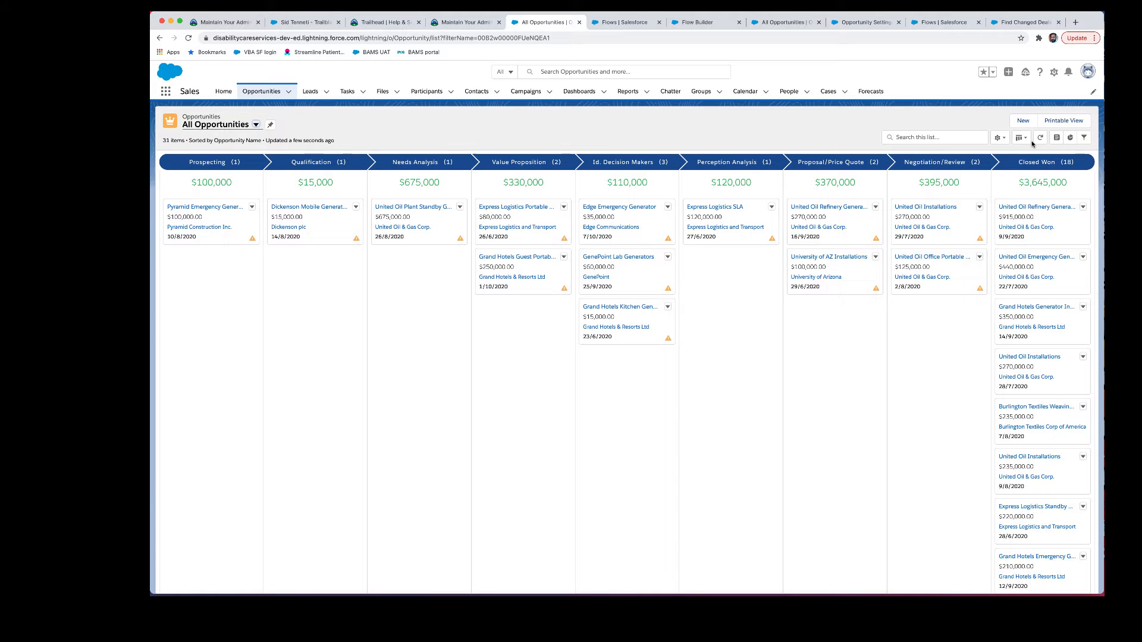
pyautogui.click(1022, 140)
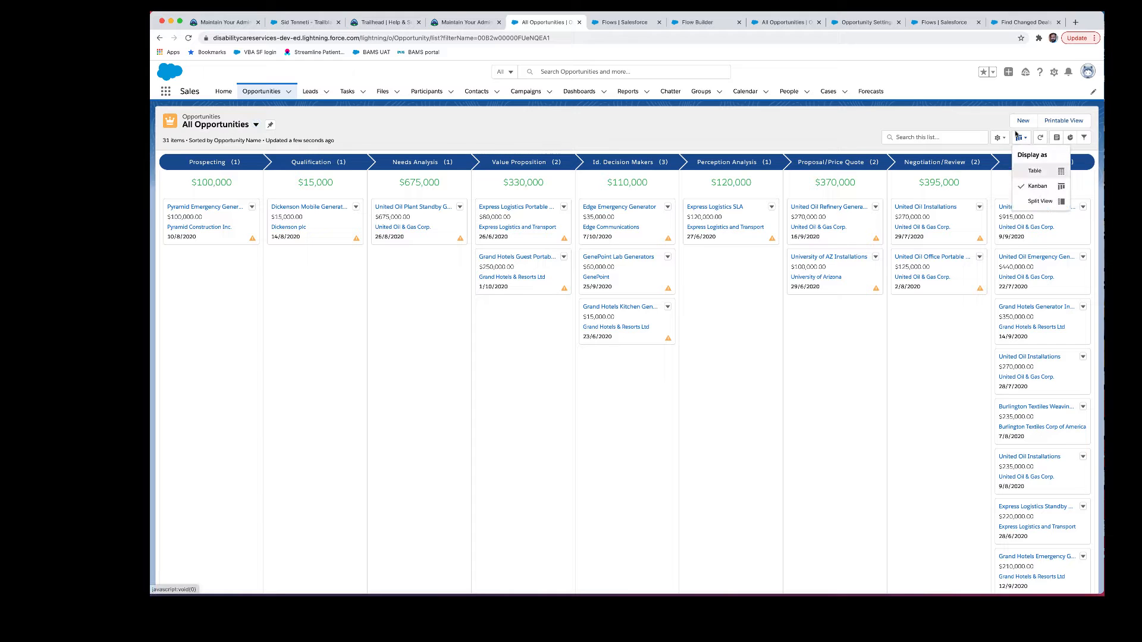
pyautogui.click(1000, 125)
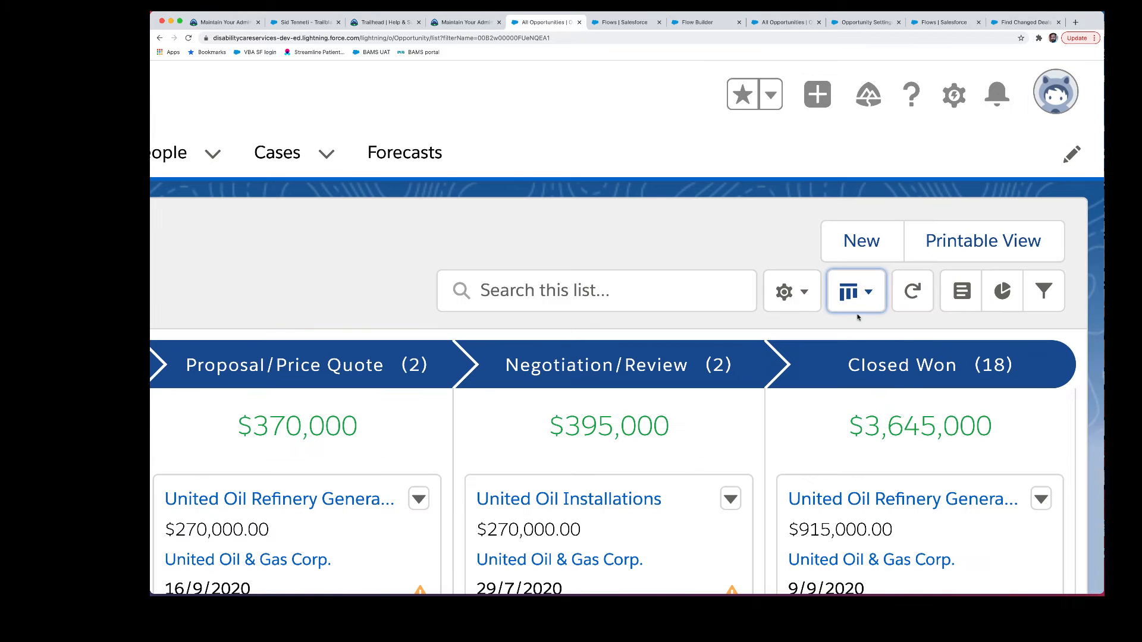
pyautogui.click(1025, 138)
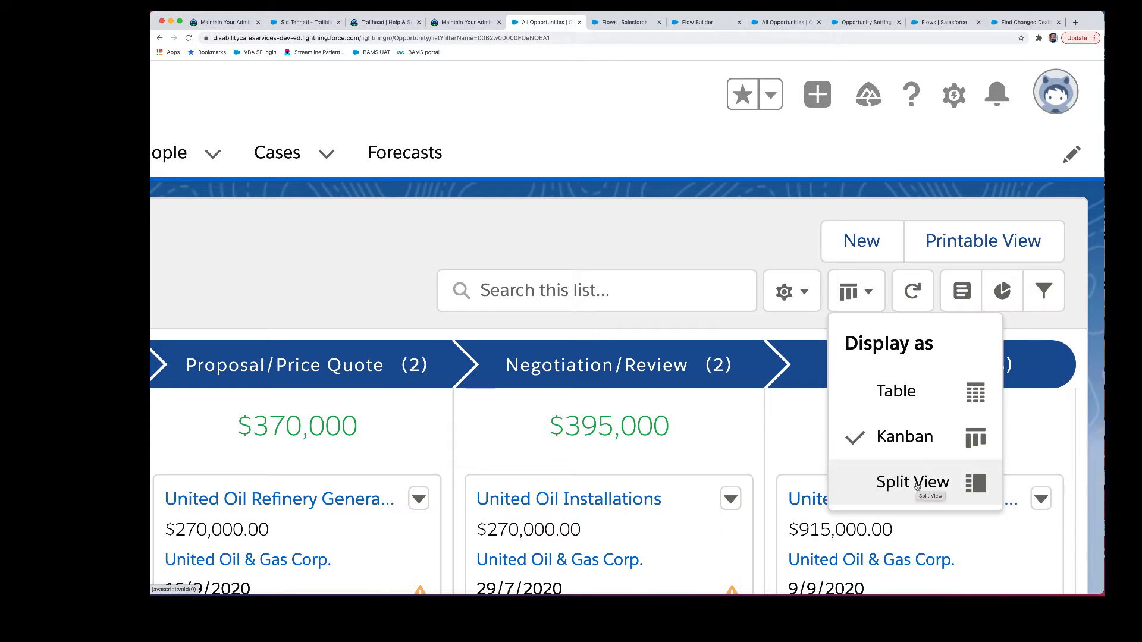
pyautogui.click(752, 247)
pyautogui.scroll(-5, 753, 247)
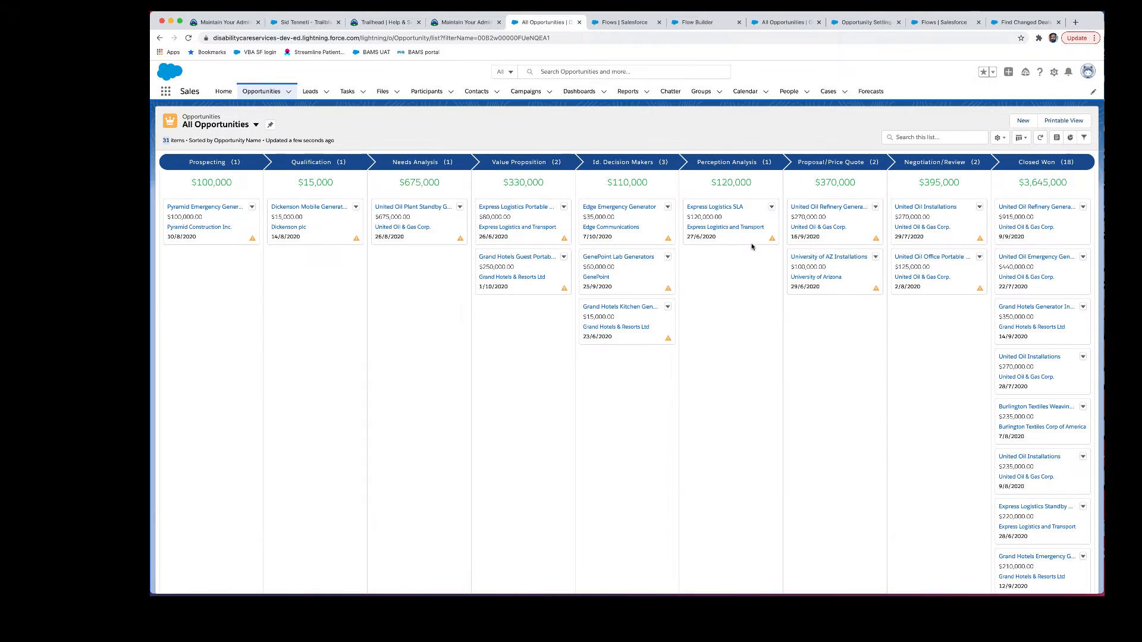
# Step: Display the list as Table, then Split View, with Burlington Textiles Weaving Plant Generator opened beside it
pyautogui.click(1021, 137)
pyautogui.click(1027, 172)
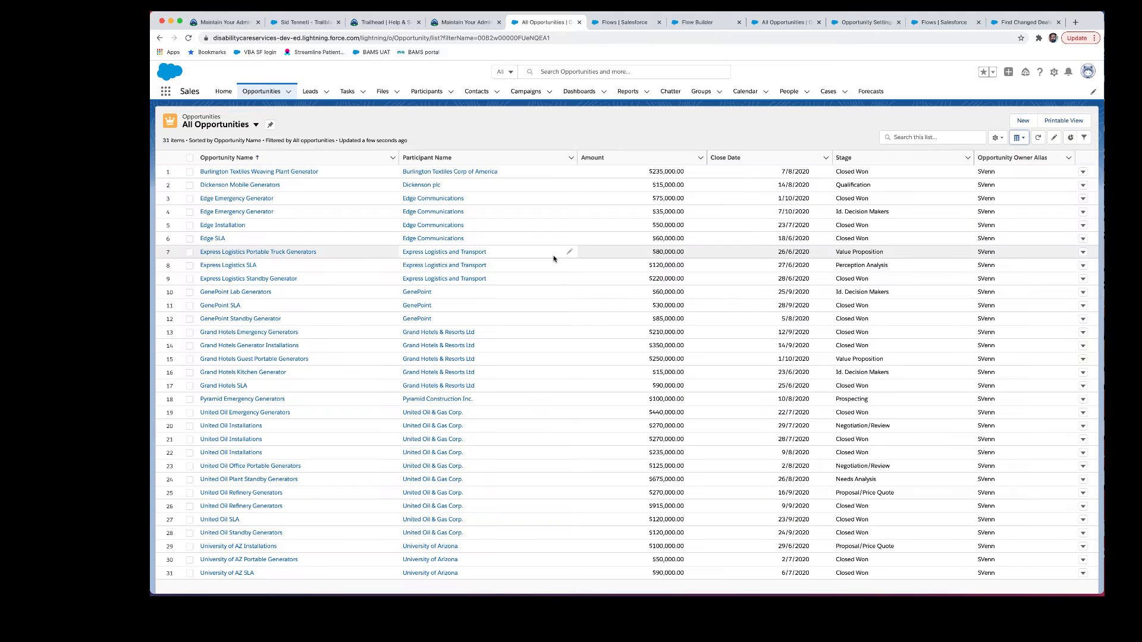
pyautogui.click(1018, 138)
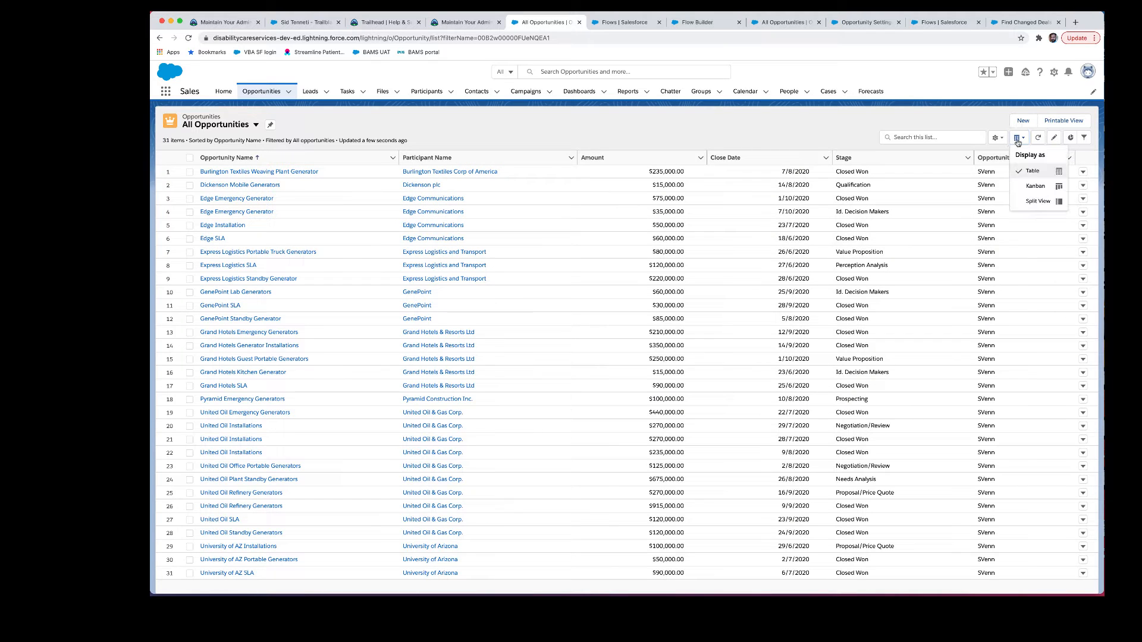
pyautogui.click(1030, 203)
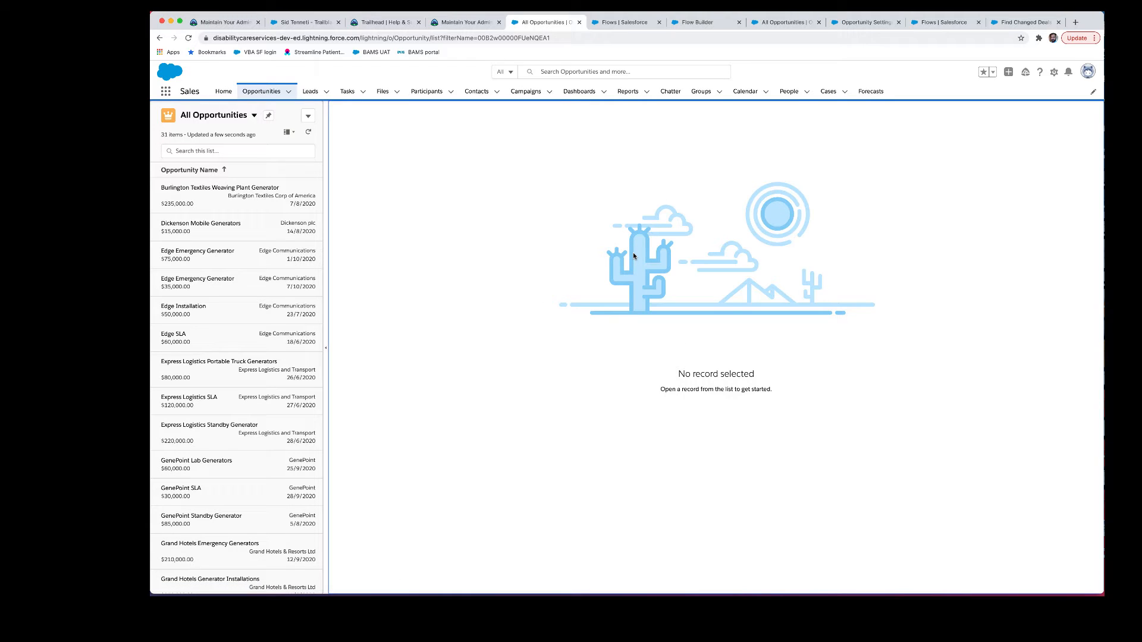
pyautogui.click(200, 187)
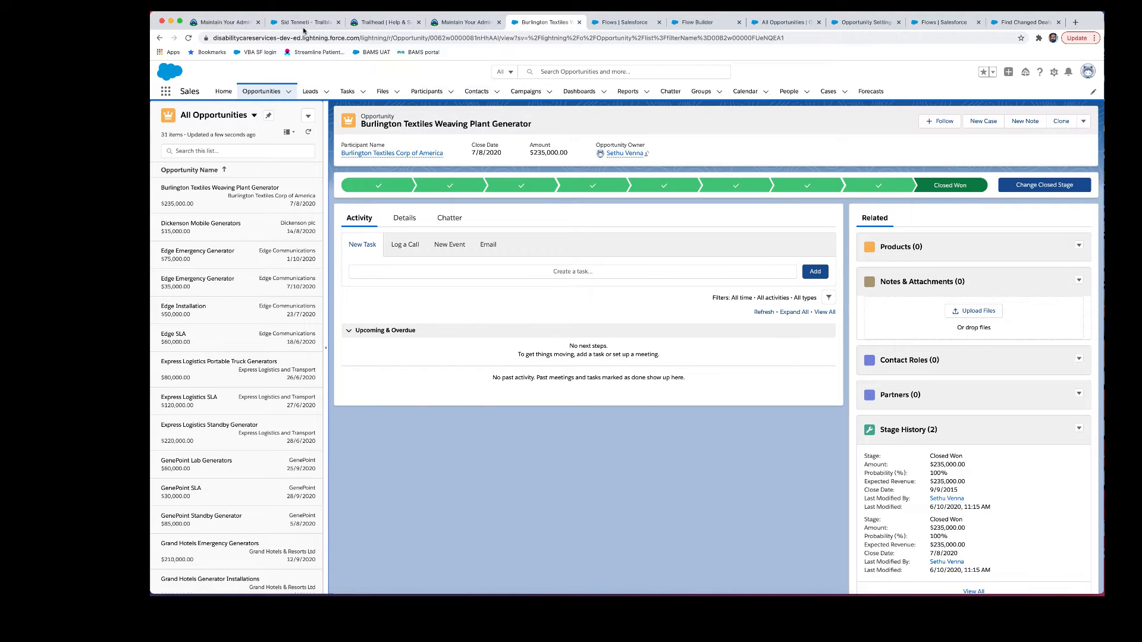
pyautogui.click(467, 22)
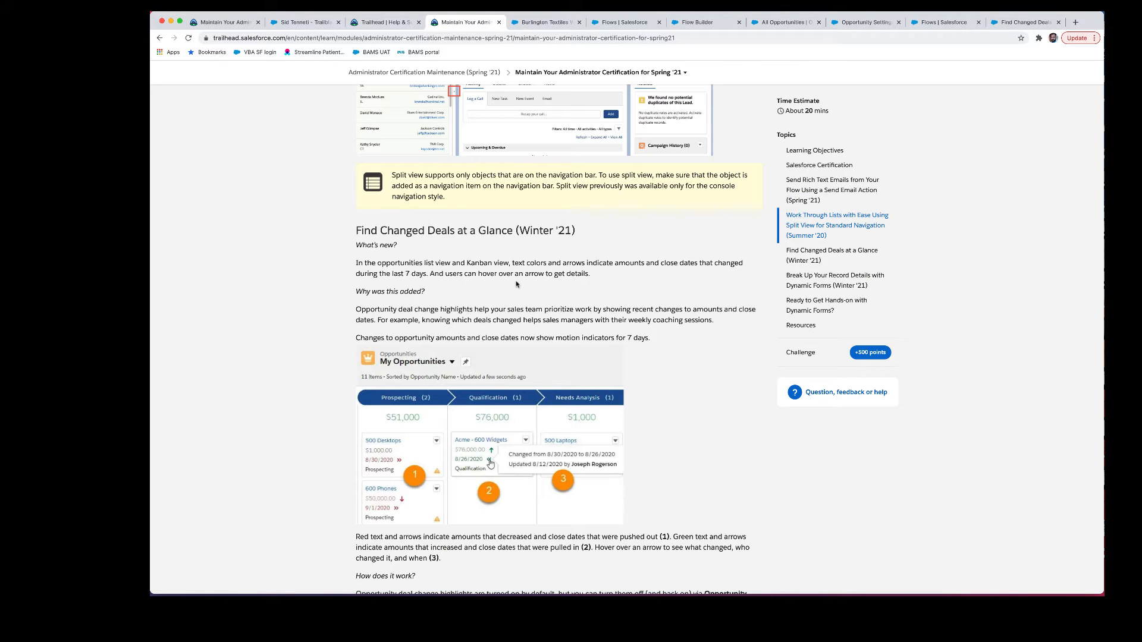
# Step: Read through the Find Changed Deals at a Glance section of the unit
pyautogui.rightClick(525, 290)
pyautogui.click(484, 286)
pyautogui.doubleClick(469, 278)
pyautogui.scroll(-7, 469, 281)
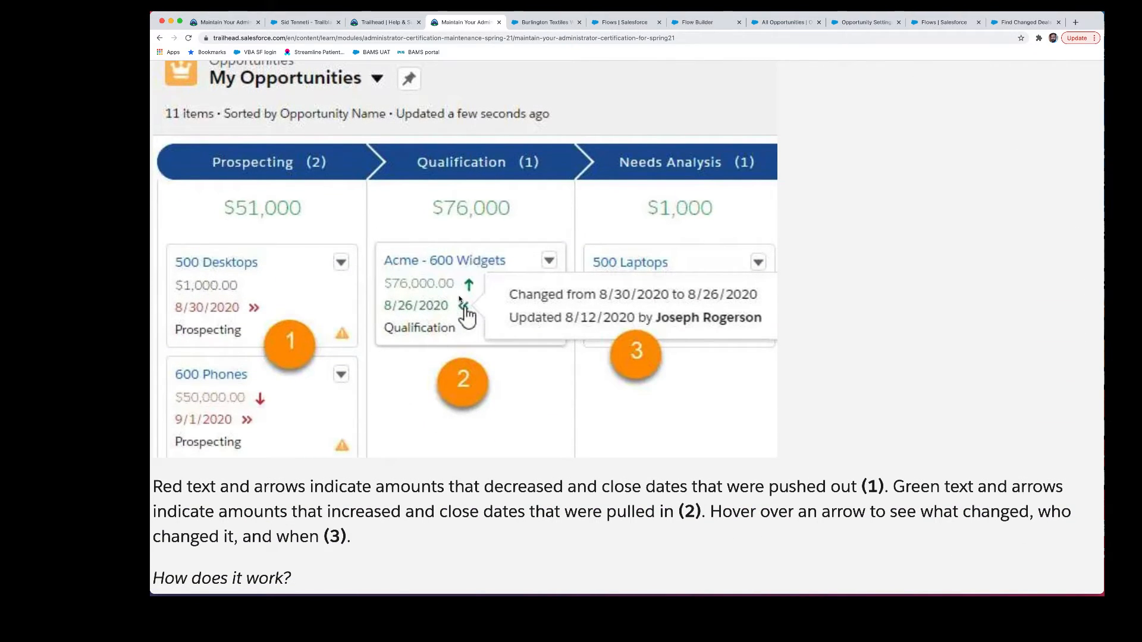
pyautogui.scroll(1, 459, 298)
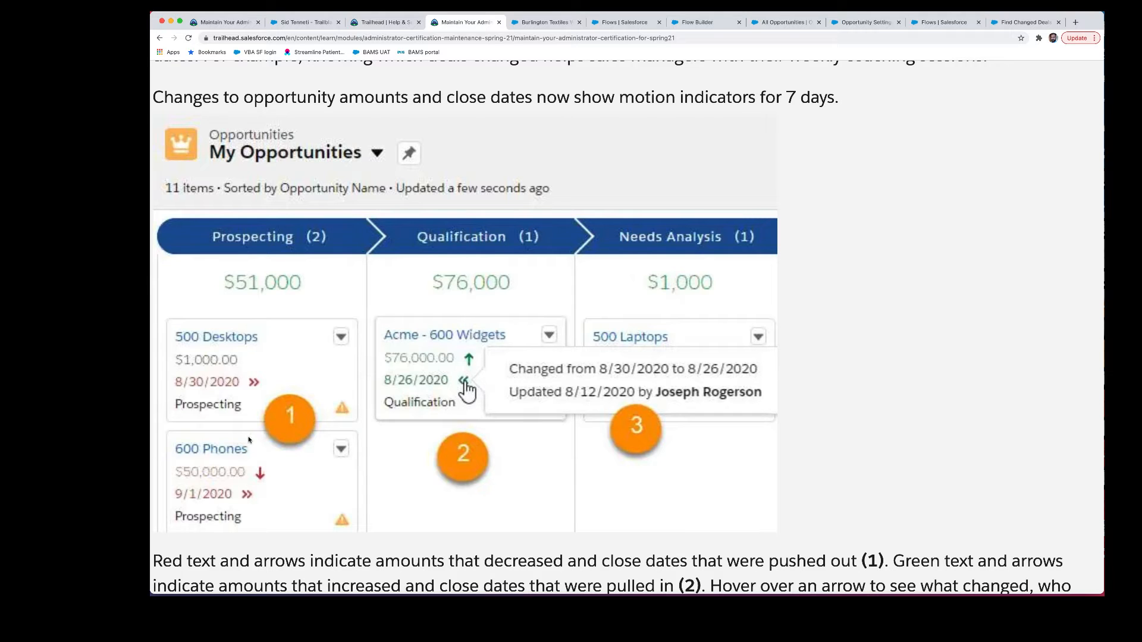
pyautogui.scroll(-3, 415, 415)
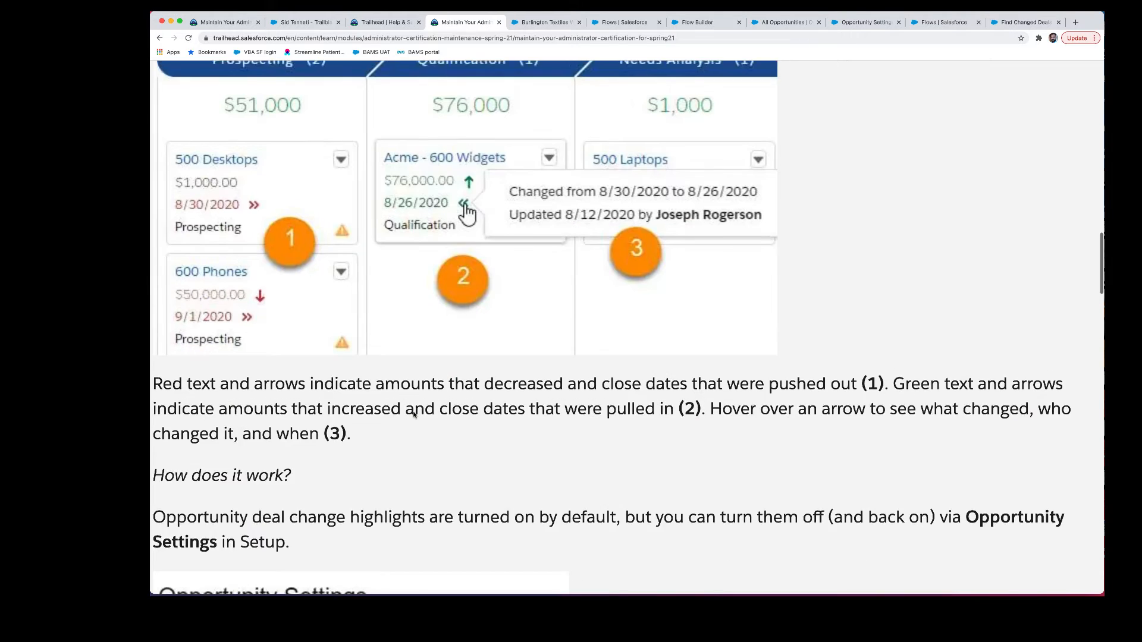
pyautogui.scroll(2, 415, 411)
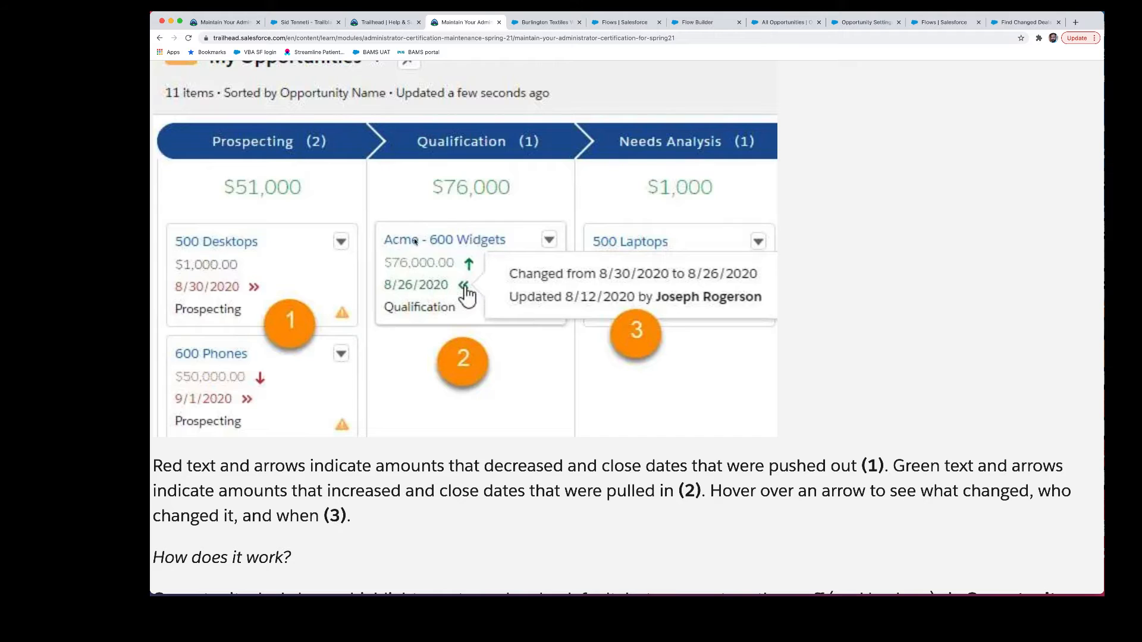
pyautogui.scroll(-8, 394, 277)
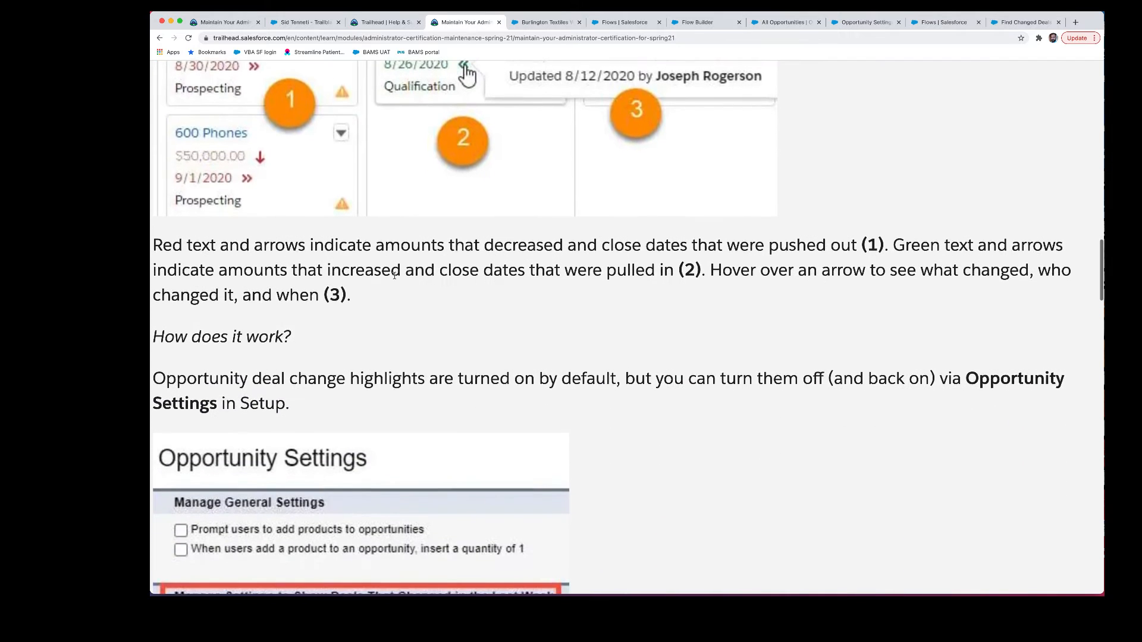
pyautogui.scroll(2, 394, 278)
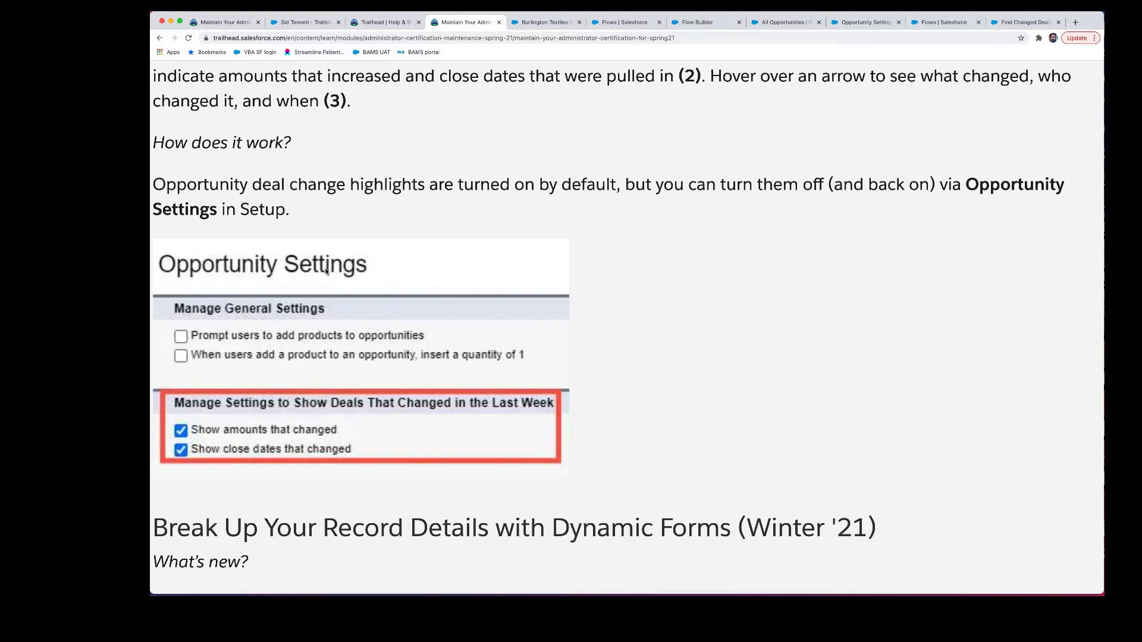
# Step: Continue to the Break Up Your Record Details with Dynamic Forms (Winter '21) section
pyautogui.scroll(-1, 326, 272)
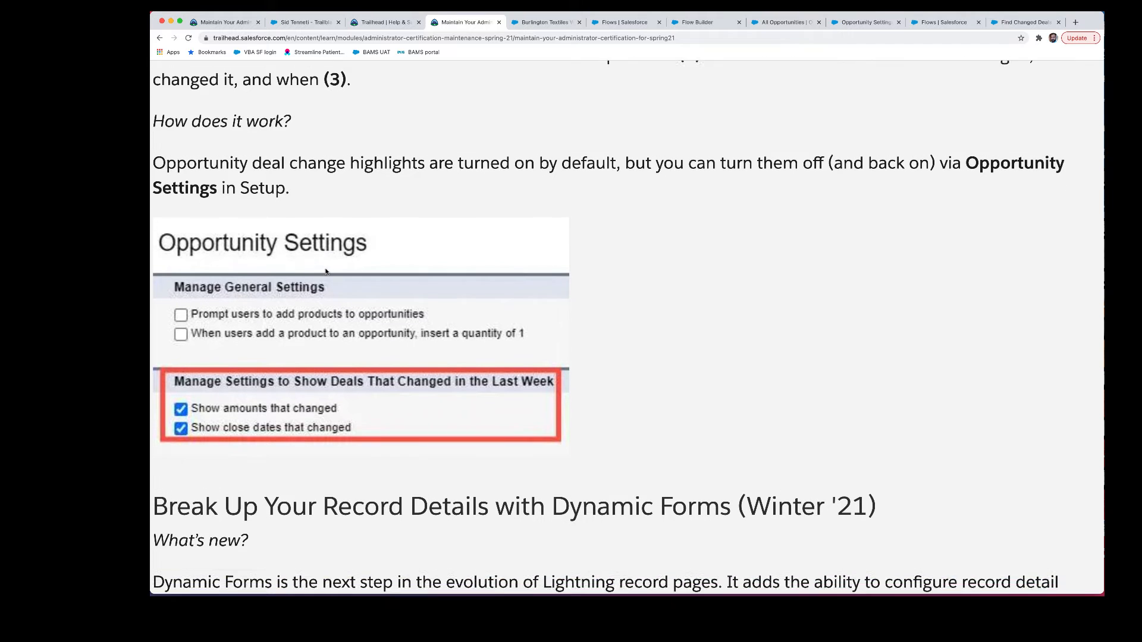
pyautogui.doubleClick(326, 270)
pyautogui.scroll(-3, 440, 347)
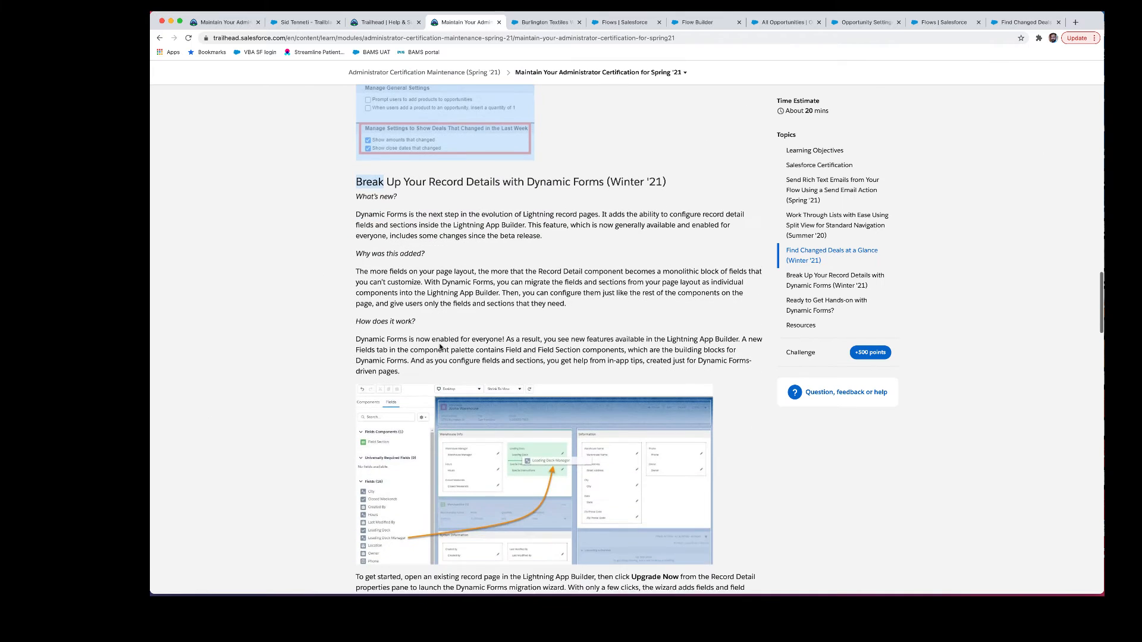
pyautogui.click(401, 240)
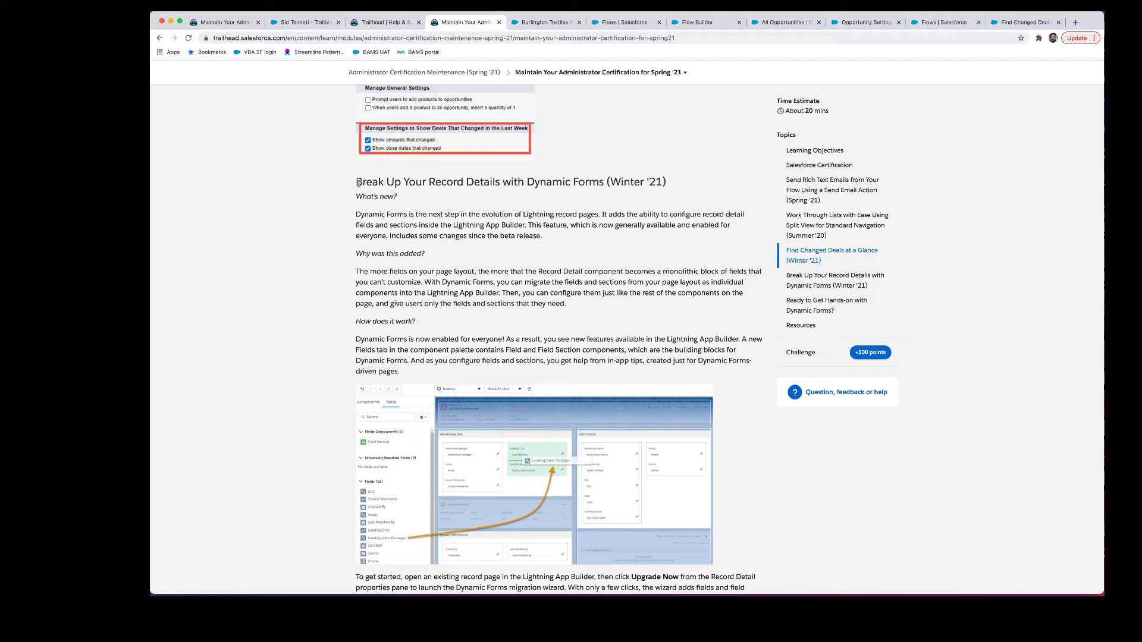
pyautogui.moveTo(358, 182); pyautogui.dragTo(589, 182)
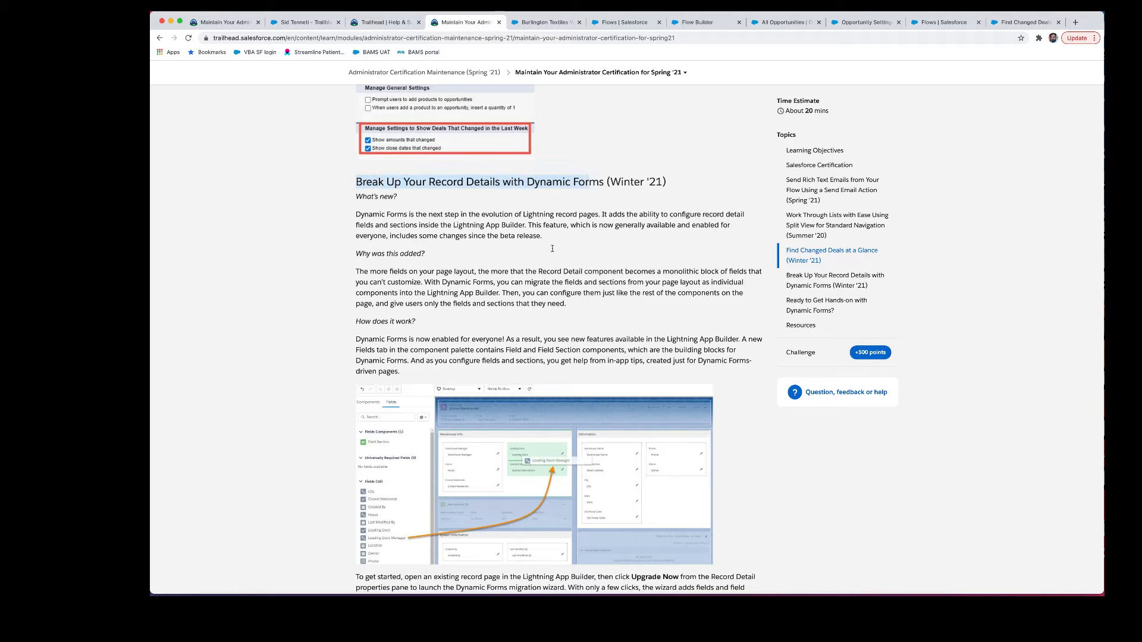
pyautogui.scroll(-1, 536, 290)
pyautogui.scroll(-1, 535, 290)
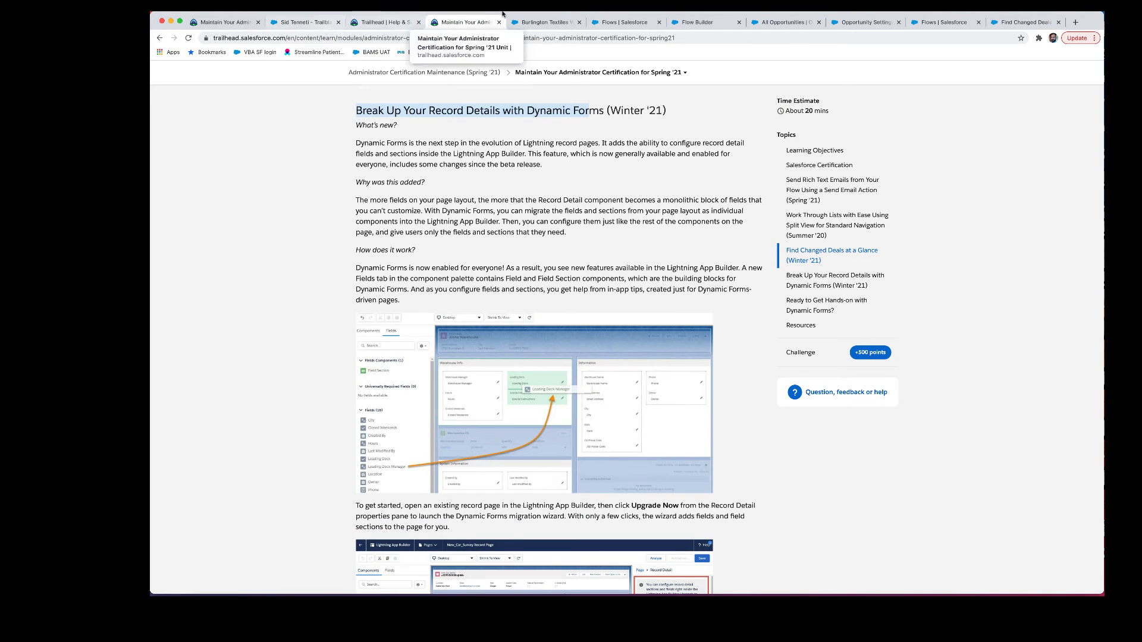
# Step: Open the Burlington Textiles opportunity record page in Lightning App Builder and dismiss the tip
pyautogui.click(552, 21)
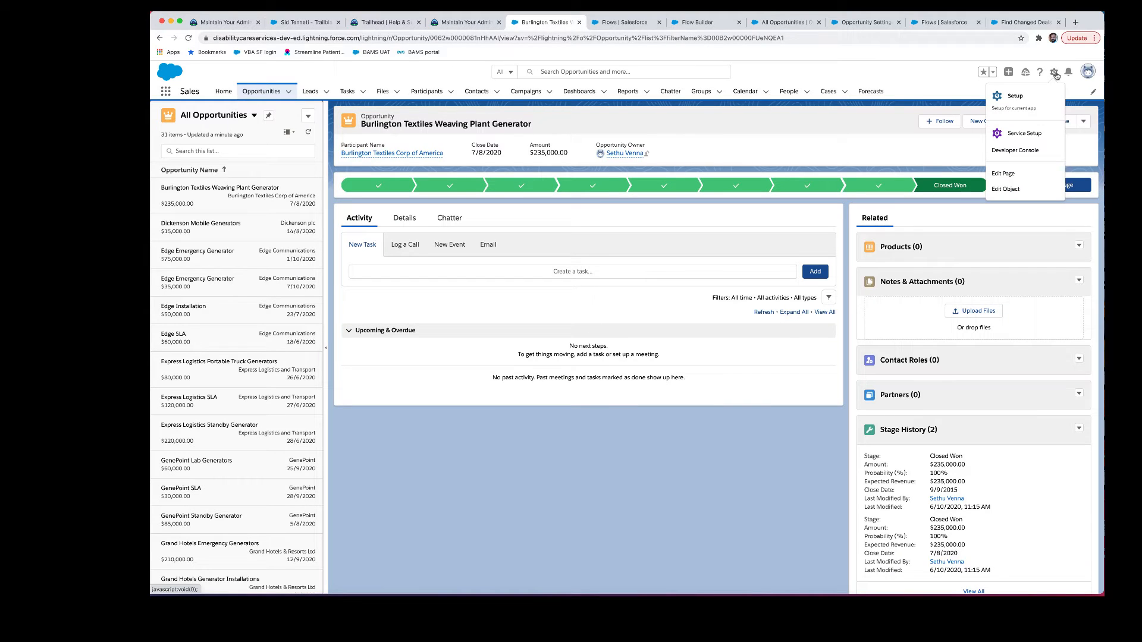
pyautogui.click(1019, 179)
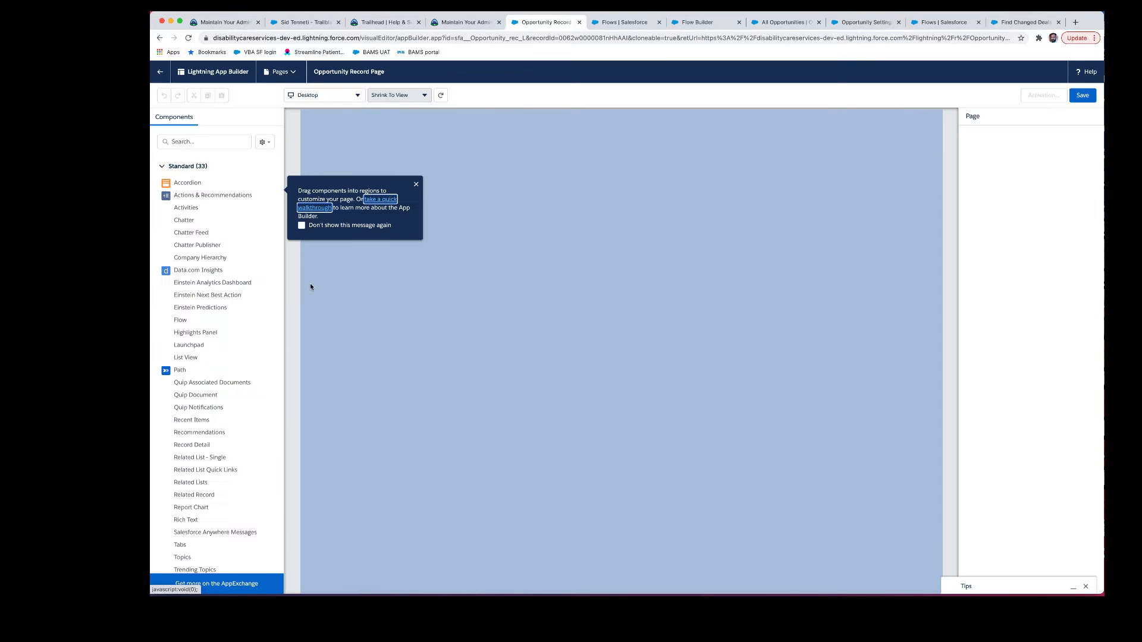
pyautogui.click(416, 185)
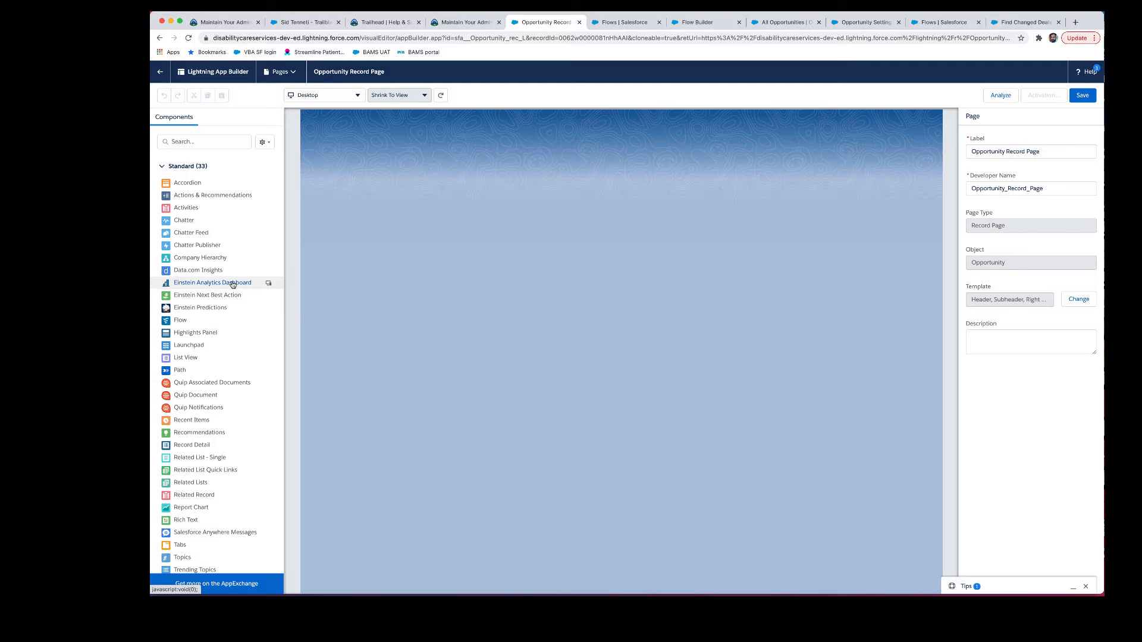
# Step: Show the Details tab's record fields in the canvas, then read Trailhead's 'How does it work?' explanation
pyautogui.click(377, 256)
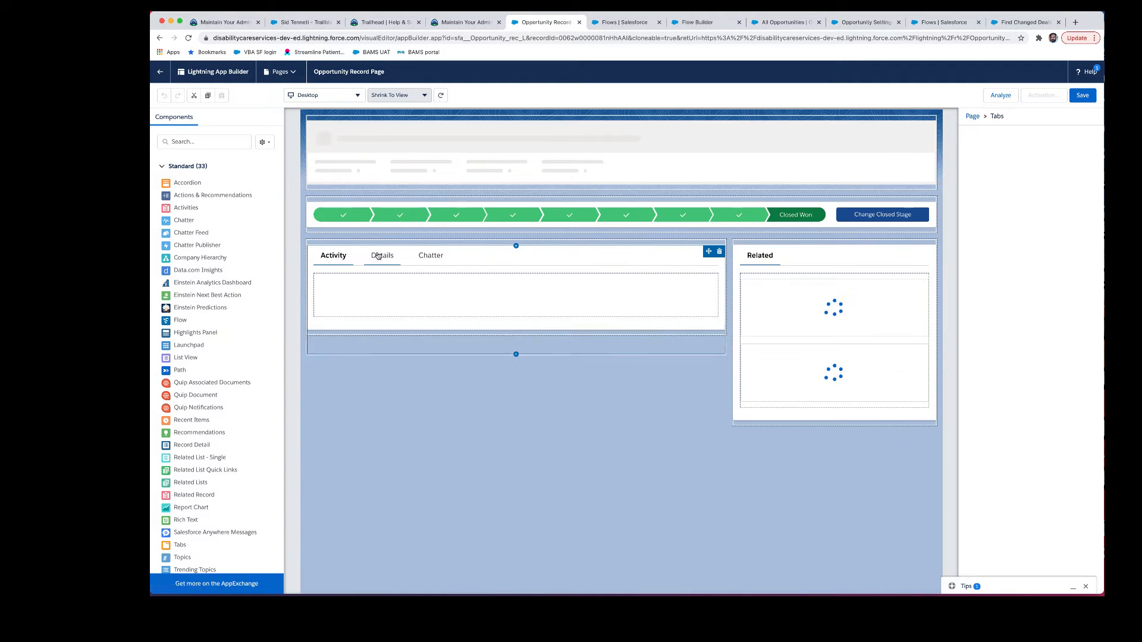
pyautogui.click(377, 256)
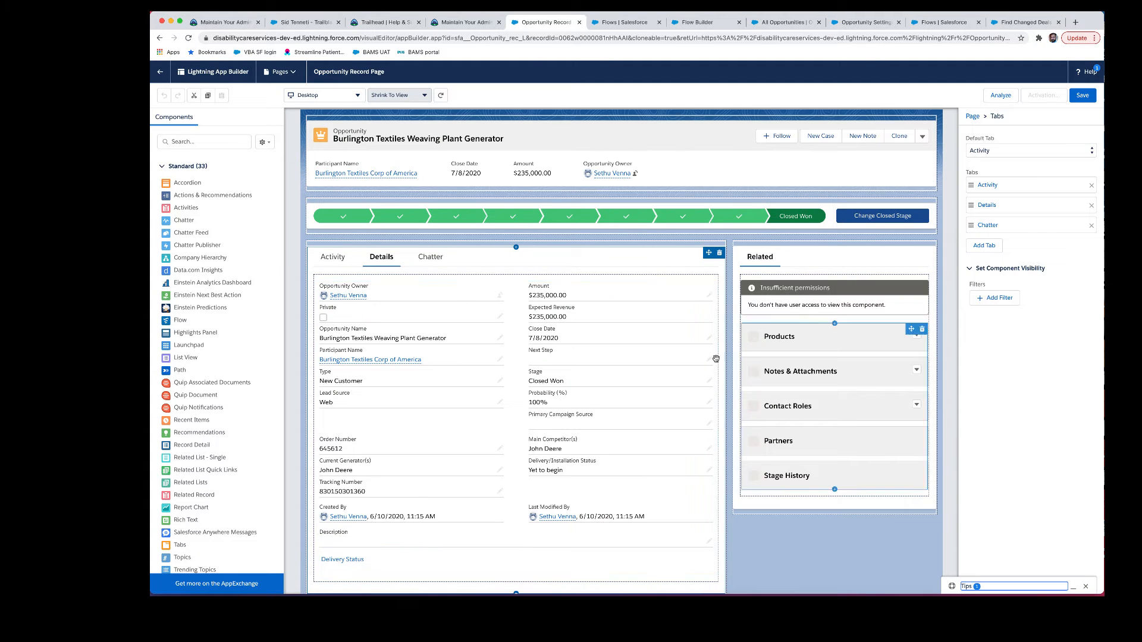
pyautogui.scroll(-1, 503, 318)
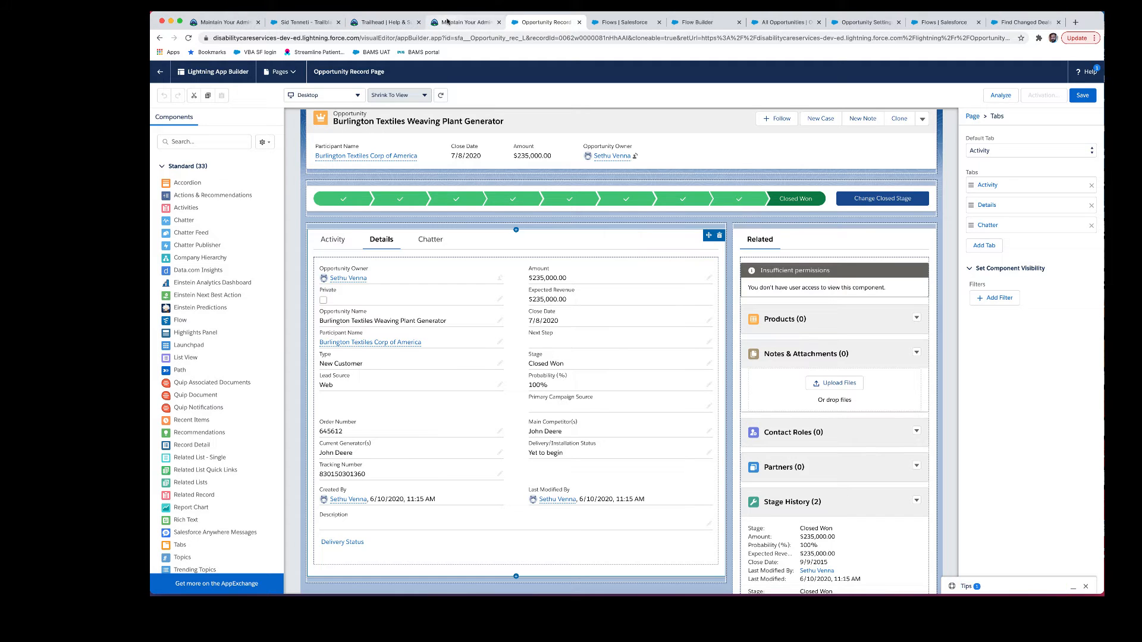
pyautogui.click(465, 22)
pyautogui.scroll(-1, 370, 260)
pyautogui.scroll(-5, 369, 260)
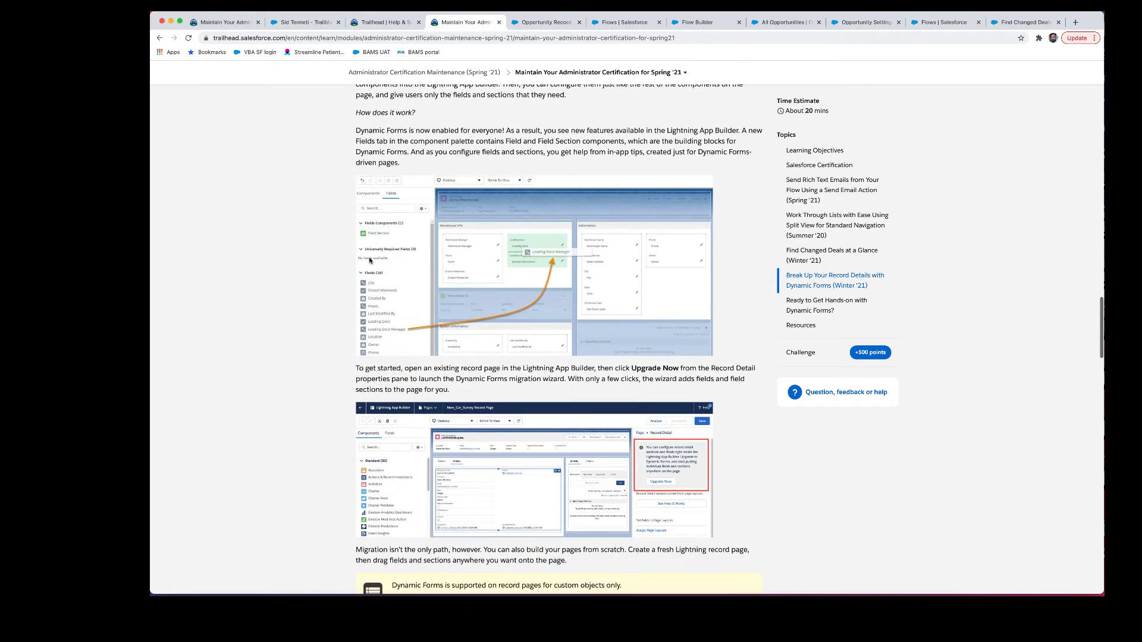
# Step: Scroll to the unit's hands-on challenge and launch My Trailhead Playground 2
pyautogui.click(546, 22)
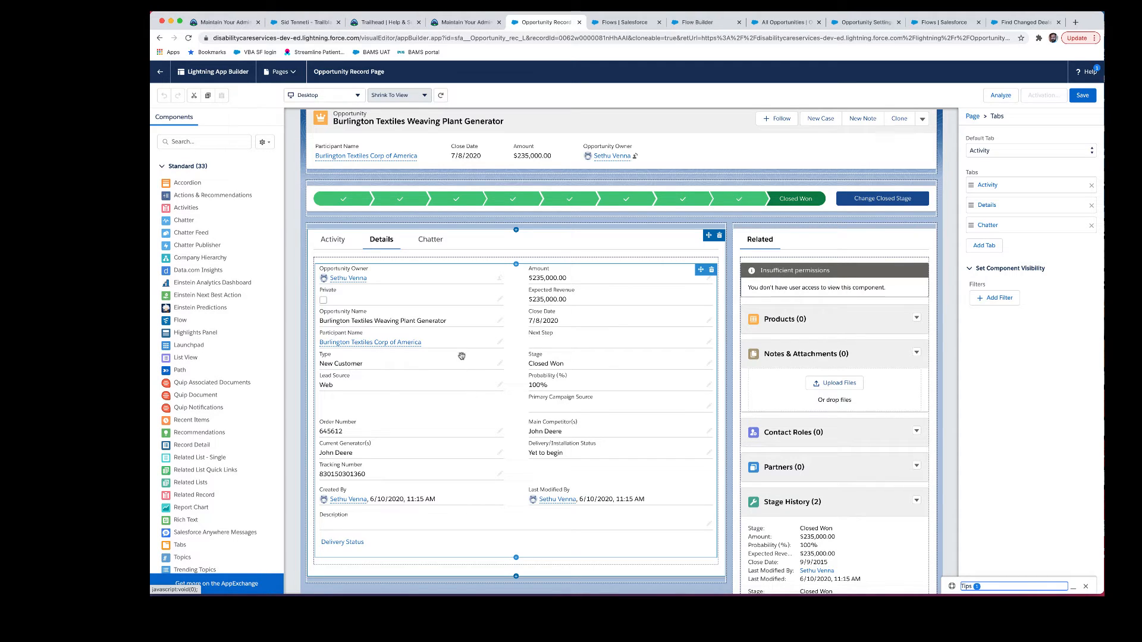
pyautogui.hotkey('ctrl', 'shift', 'Tab')
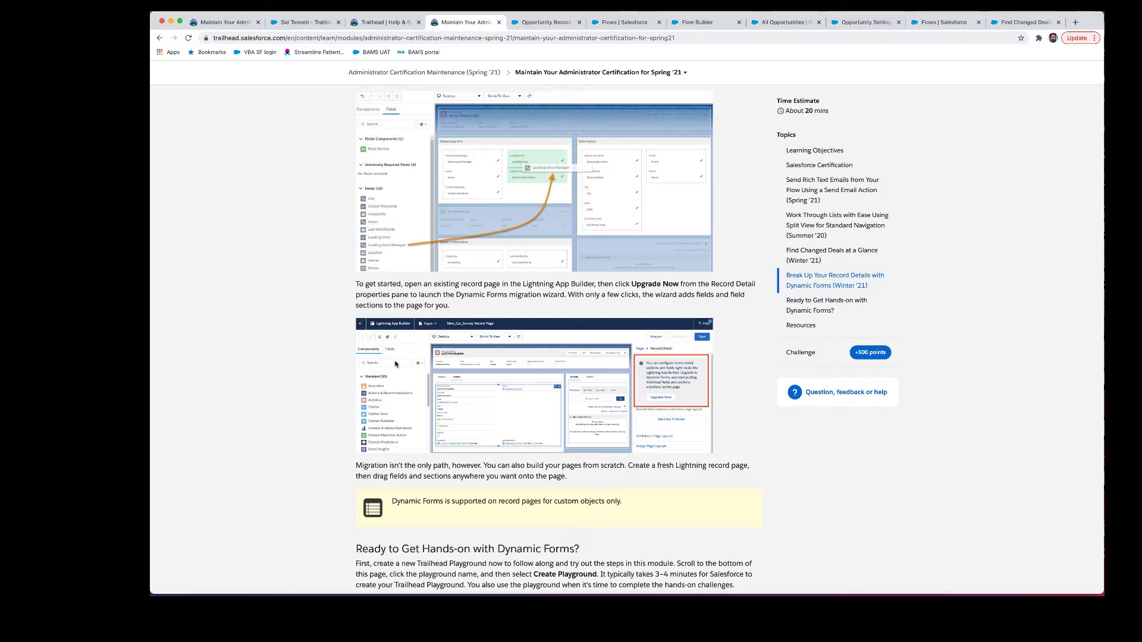
pyautogui.scroll(-6, 395, 362)
pyautogui.scroll(-20, 395, 362)
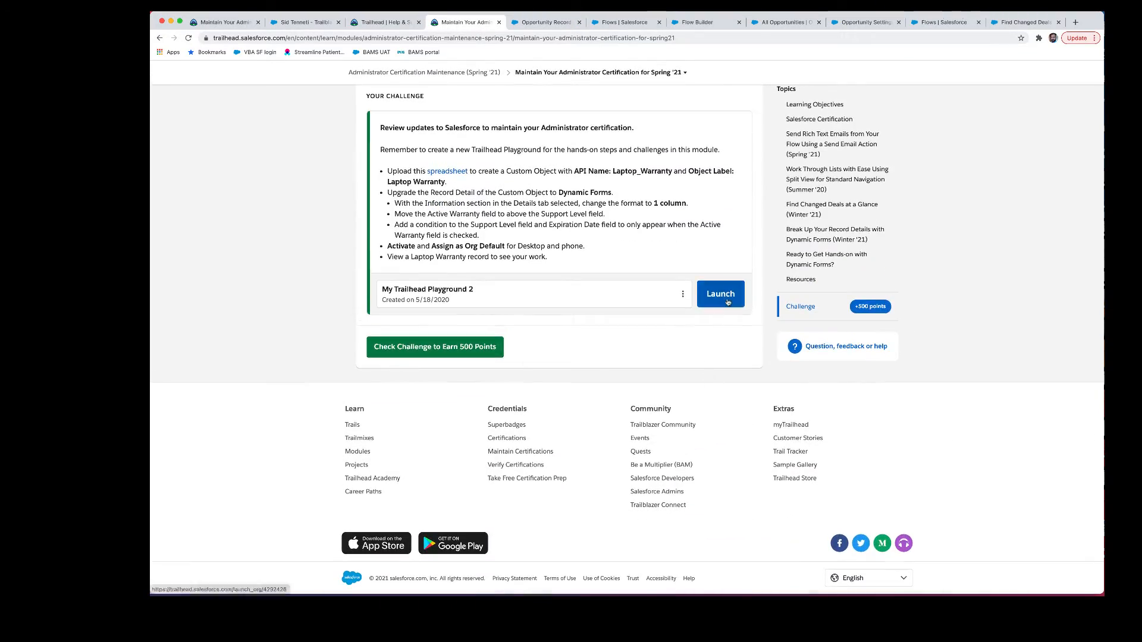
pyautogui.click(726, 299)
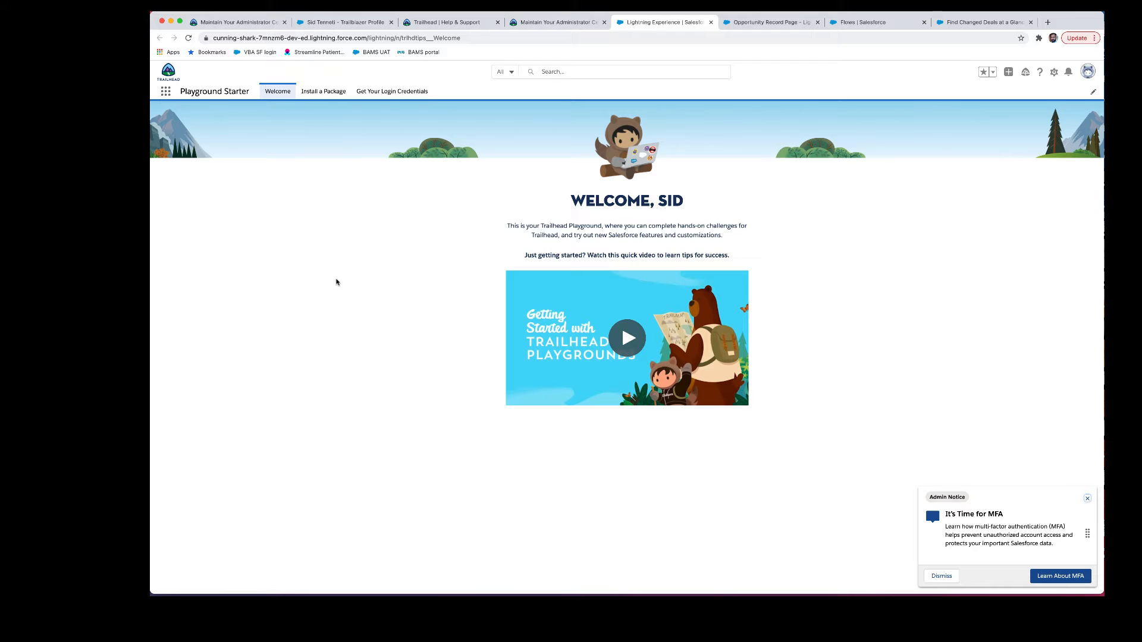
# Step: Reset the playground password via Get Your Login Credentials, entering and confirming a new password
pyautogui.click(387, 91)
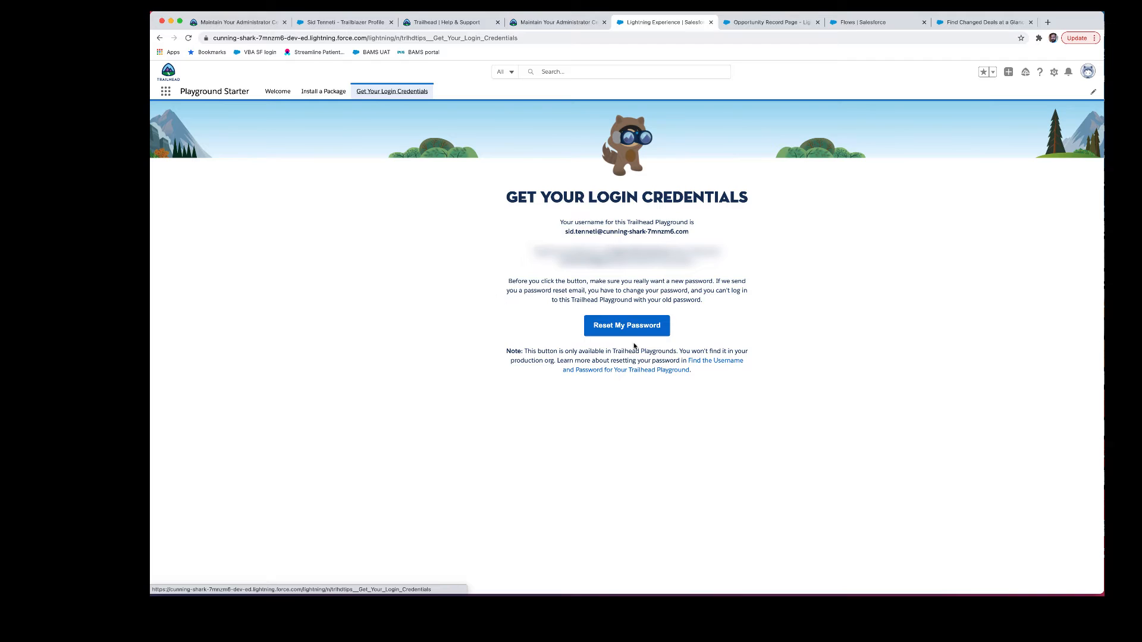
pyautogui.click(623, 326)
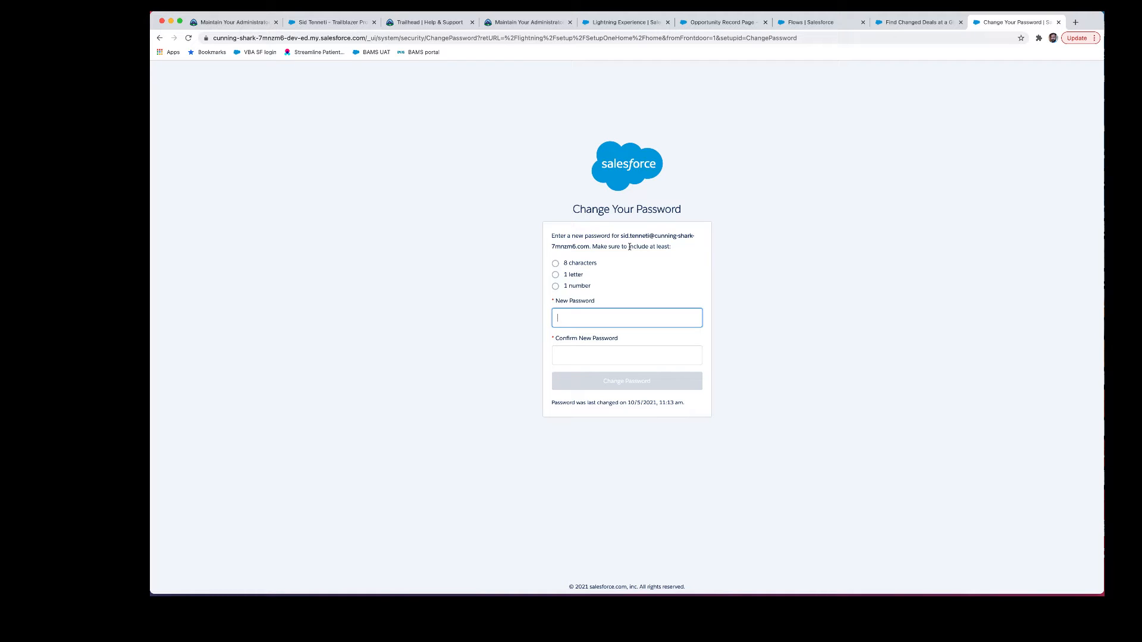
pyautogui.write('•••••••••')
pyautogui.press('Tab')
pyautogui.write('•••••••••')
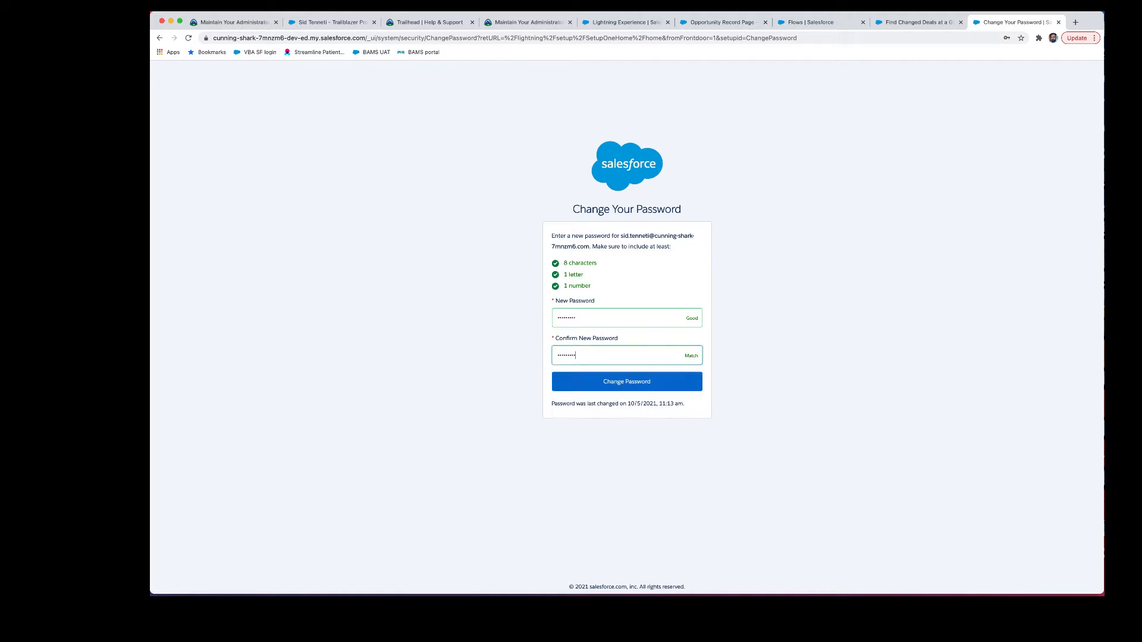
pyautogui.click(636, 385)
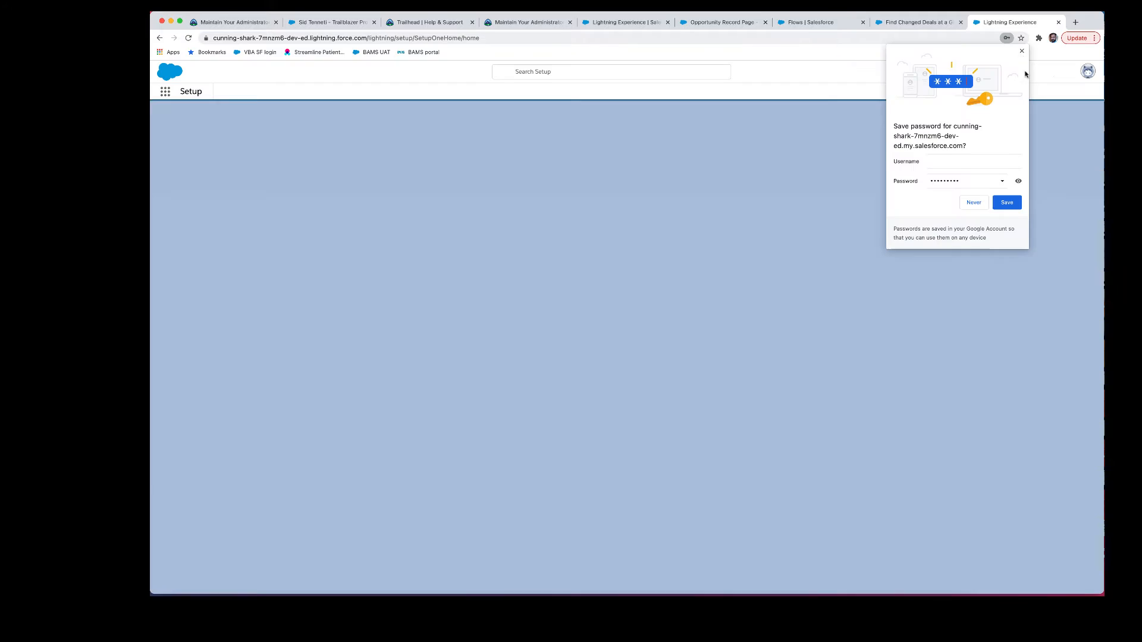
pyautogui.click(526, 22)
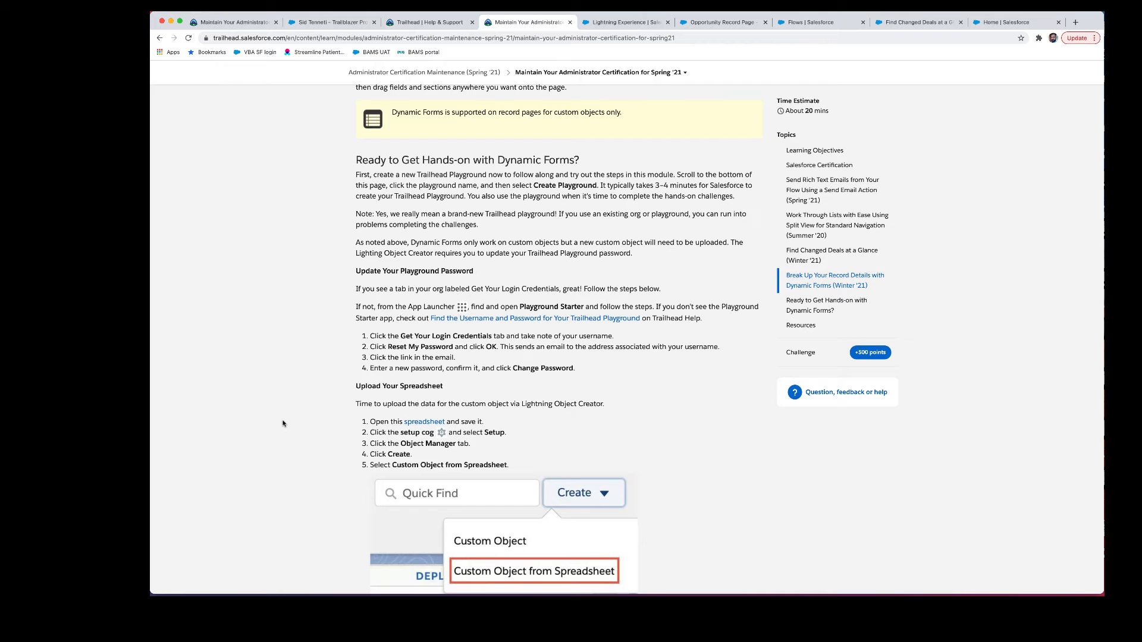
# Step: Download New_Car_Survey.csv from the challenge steps and switch back to the playground org
pyautogui.click(424, 423)
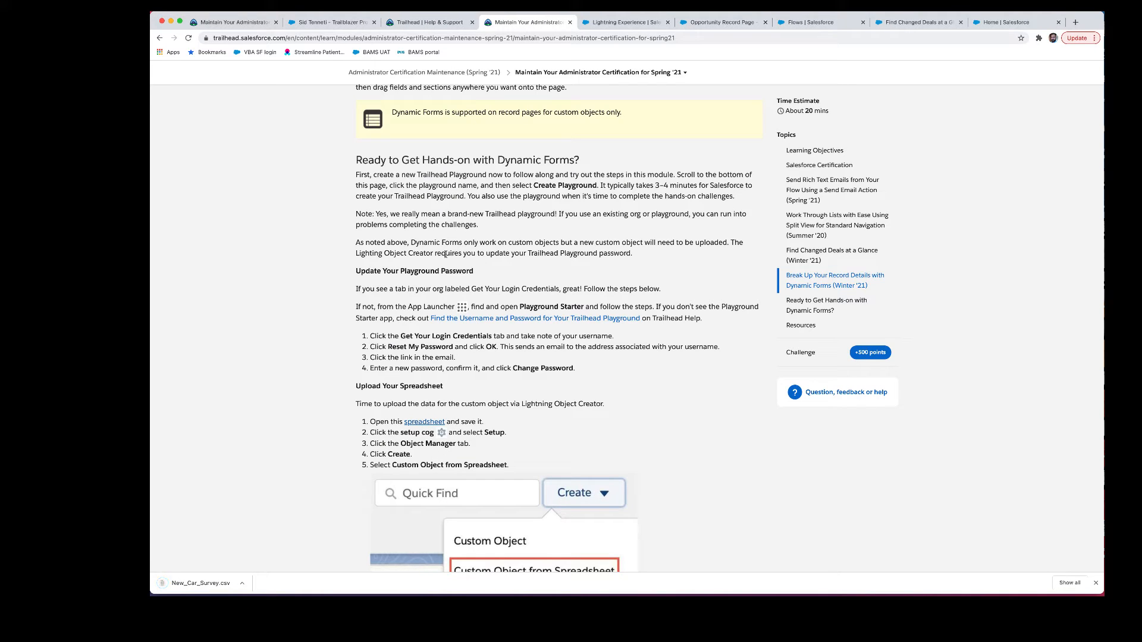
pyautogui.scroll(-1, 441, 262)
pyautogui.scroll(-1, 441, 262)
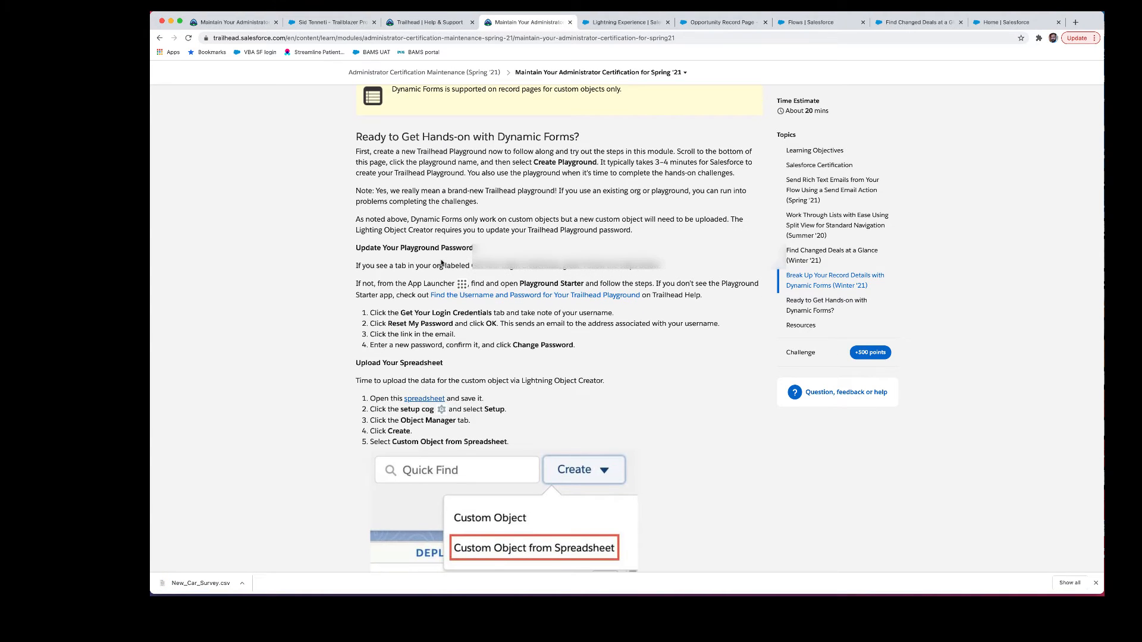
pyautogui.click(720, 22)
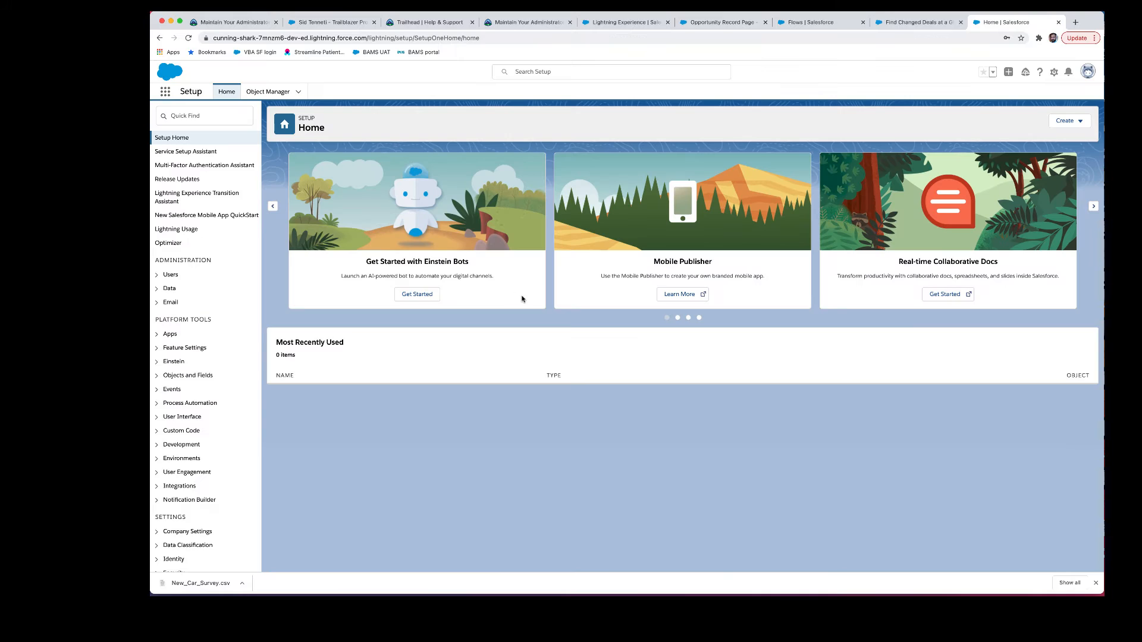
# Step: Start a Custom Object from Spreadsheet in Object Manager
pyautogui.click(268, 92)
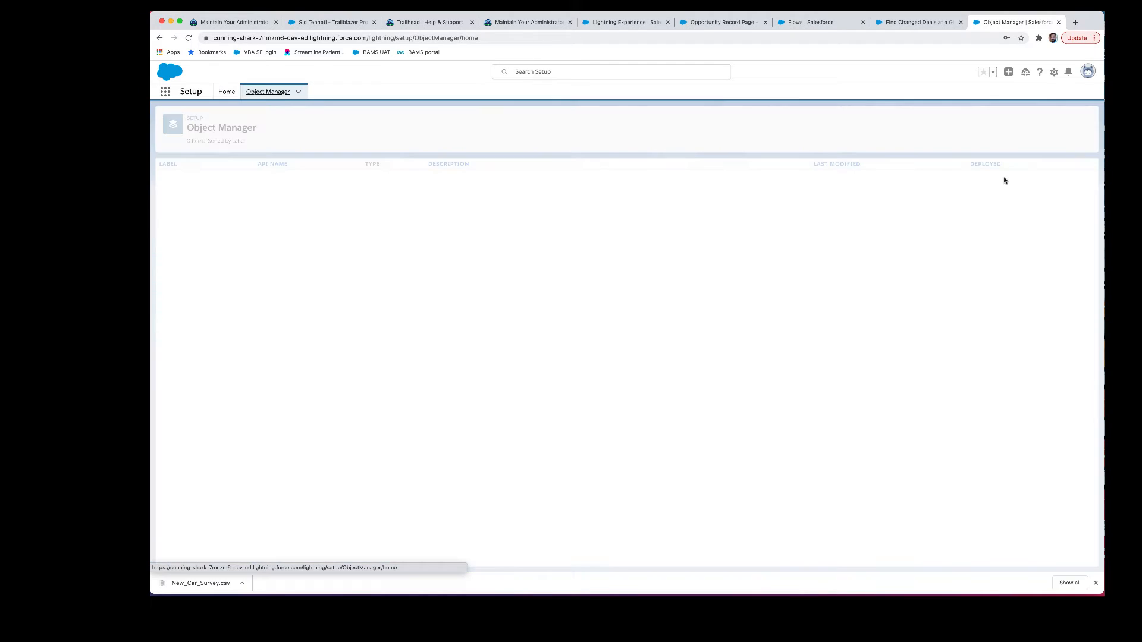
pyautogui.click(1063, 122)
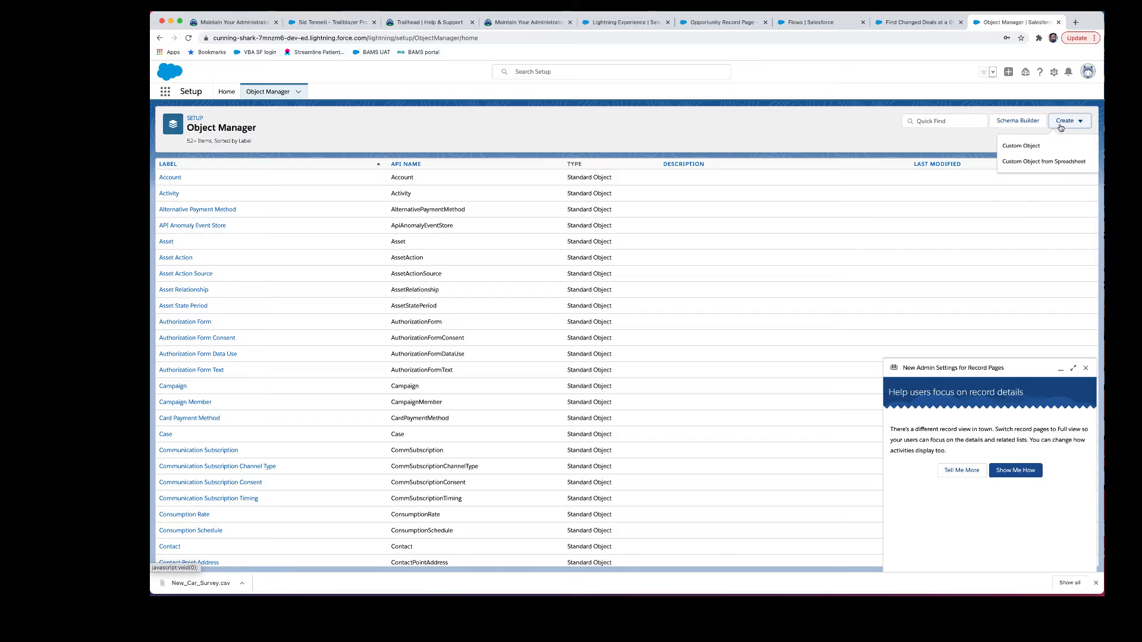
pyautogui.click(1045, 162)
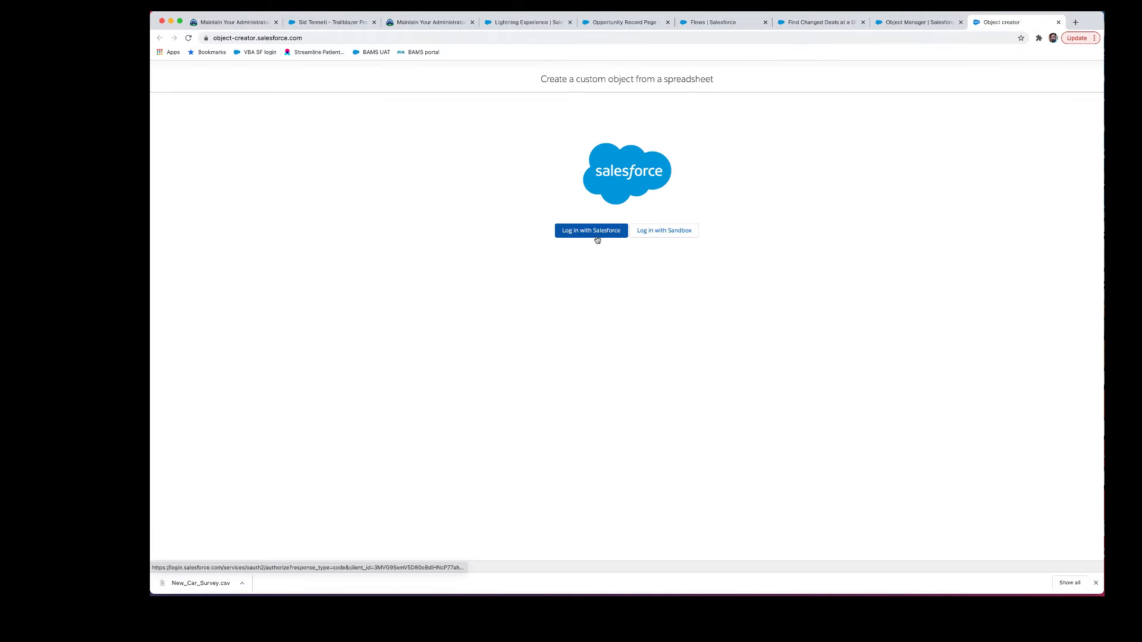
# Step: Log in with the playground's Salesforce credentials and allow Lightning Object Creator access
pyautogui.click(597, 240)
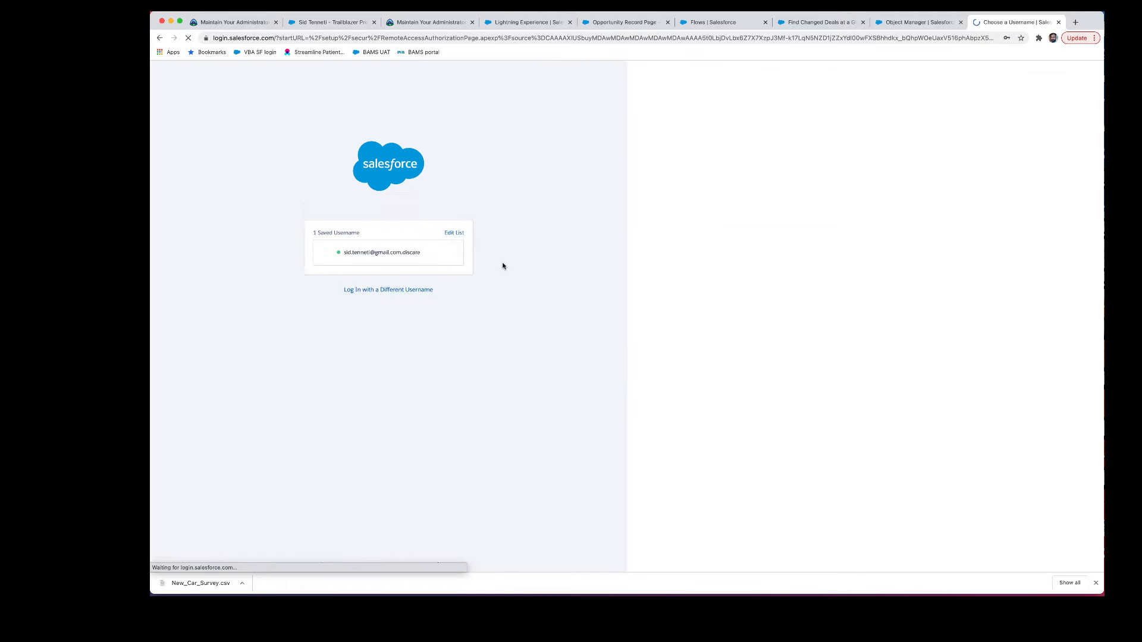
pyautogui.click(417, 252)
pyautogui.click(440, 233)
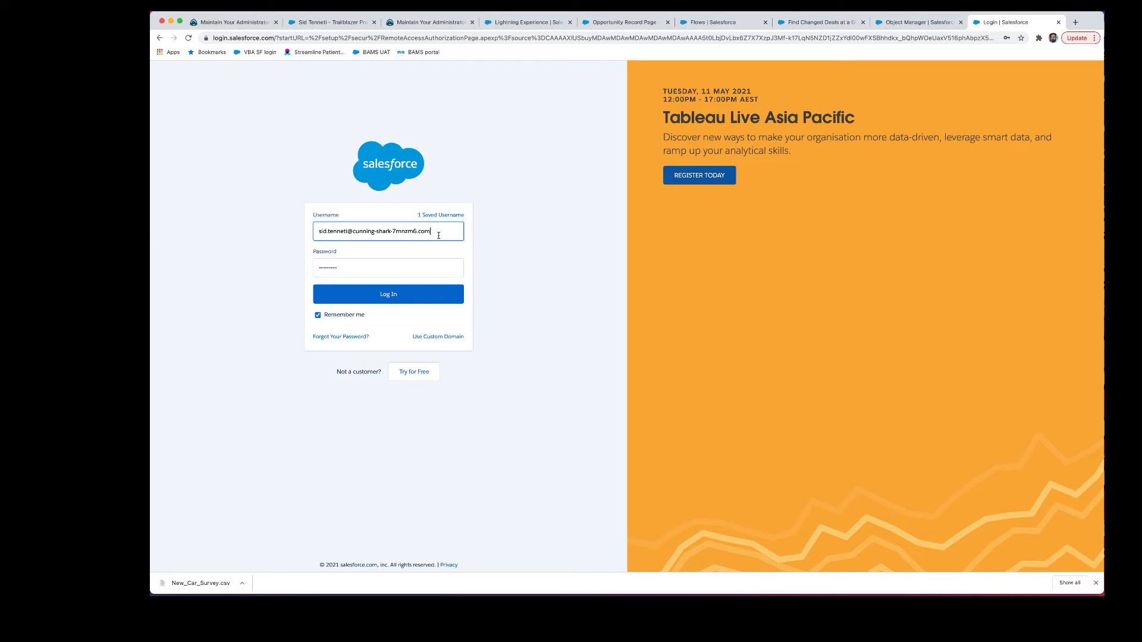
pyautogui.click(434, 295)
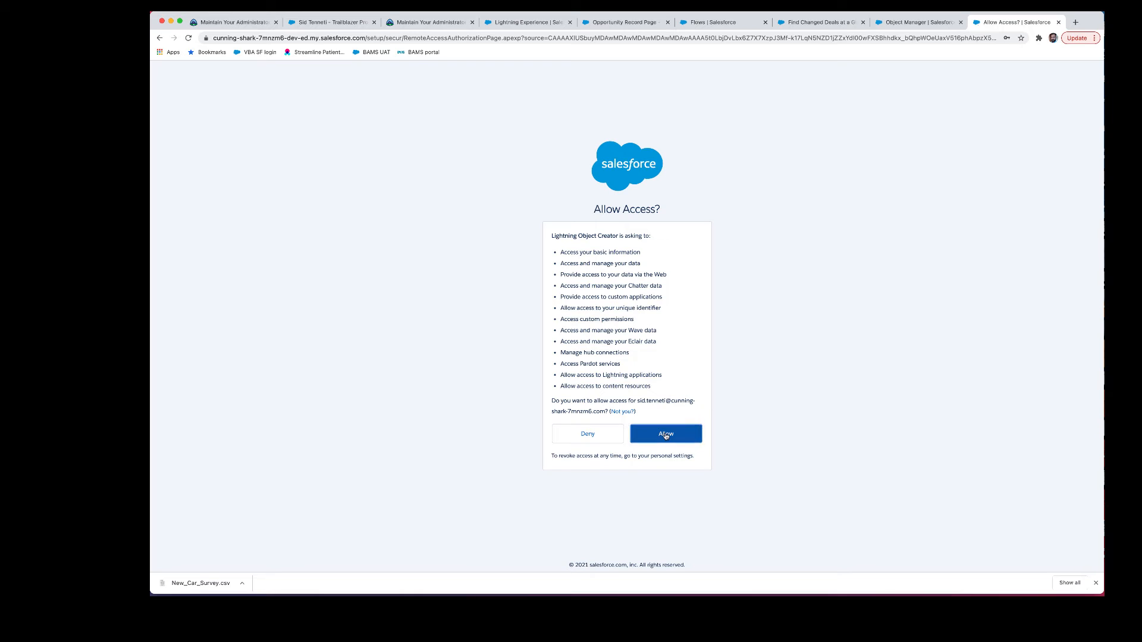
pyautogui.click(666, 433)
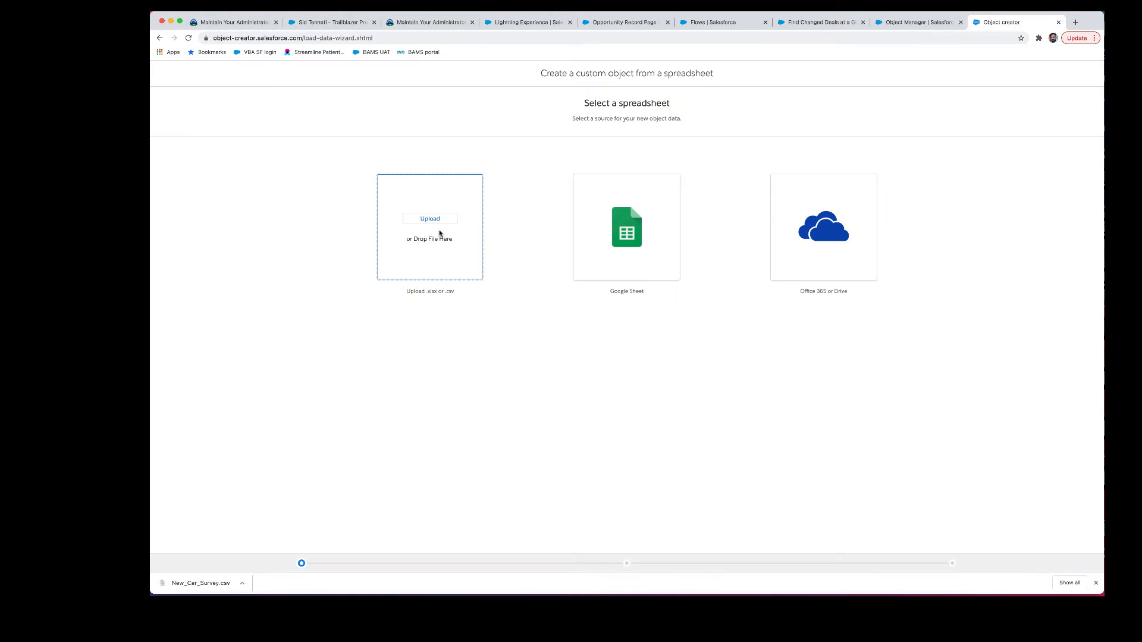
# Step: Upload New_Car_Survey.csv from Downloads and accept its seven mapped fields
pyautogui.click(441, 225)
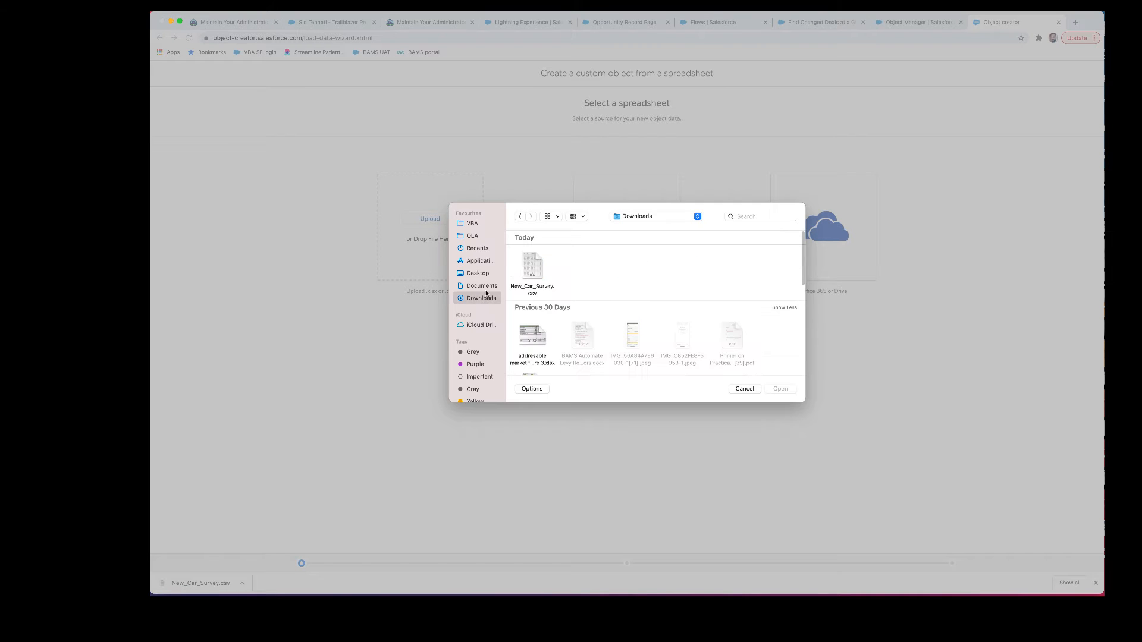
pyautogui.click(532, 271)
pyautogui.click(778, 390)
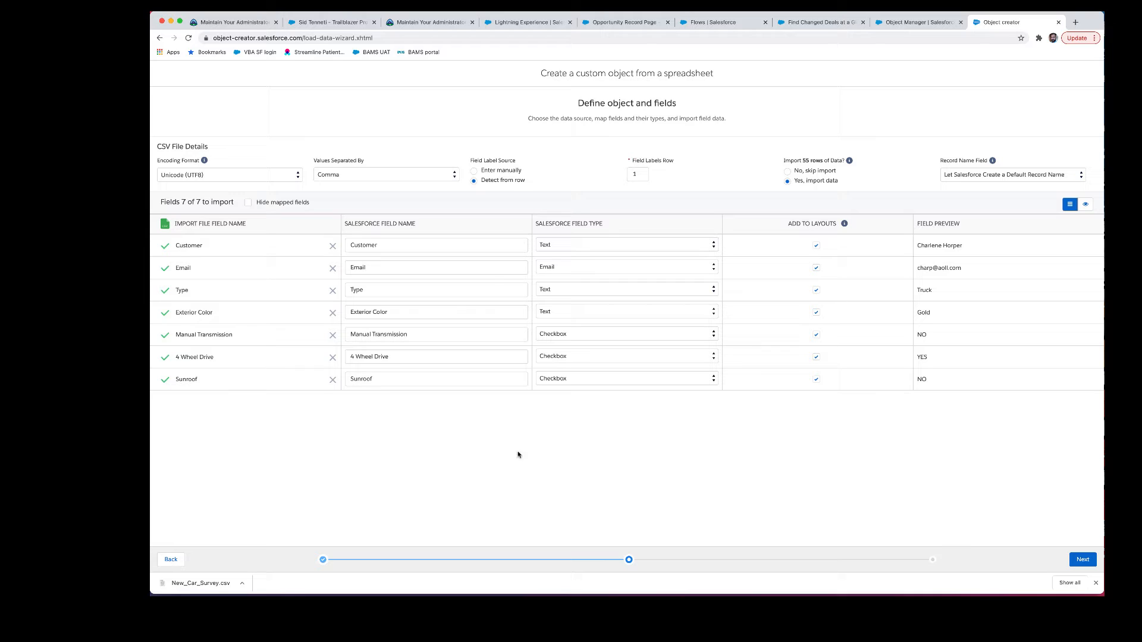
pyautogui.click(1082, 559)
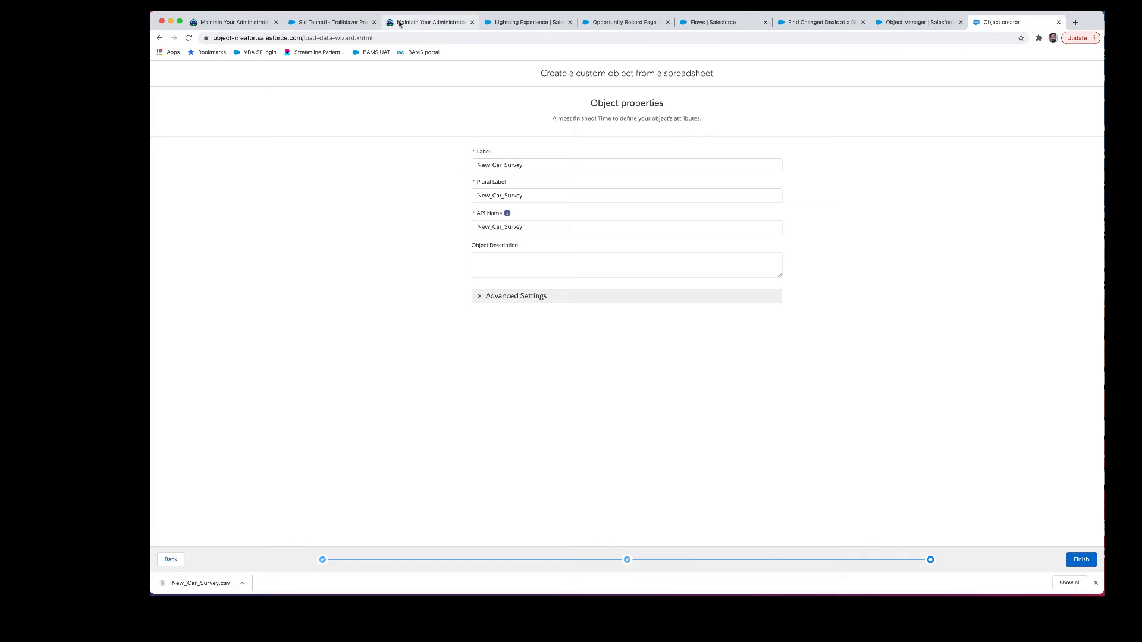
# Step: Copy 'New Car Survey' from the Trailhead steps and paste it as the object's Label
pyautogui.click(424, 22)
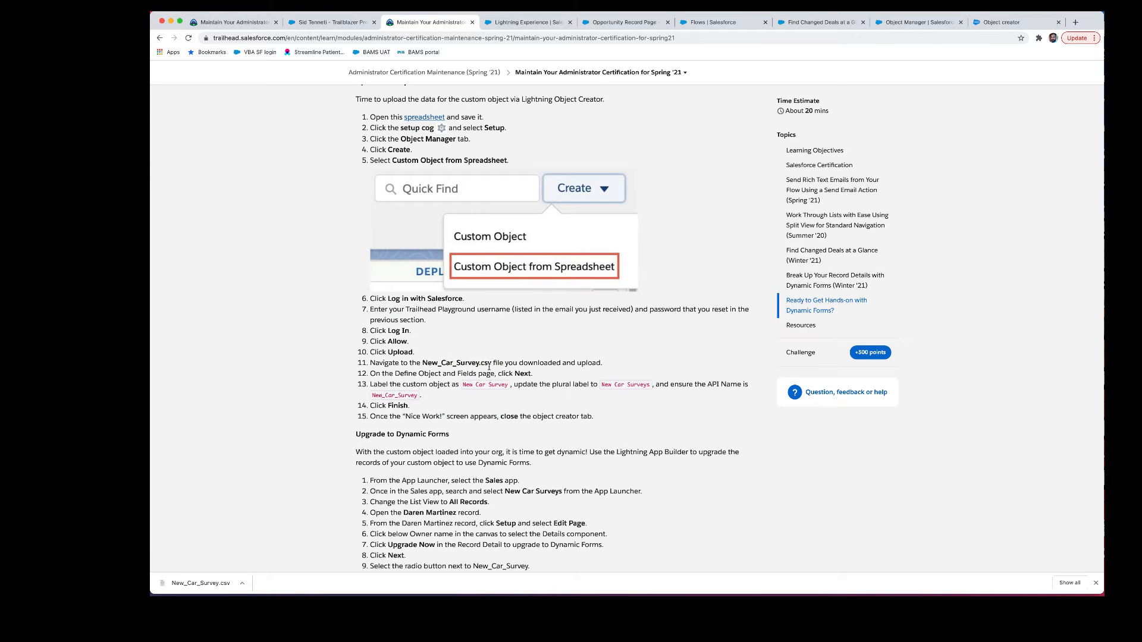
pyautogui.scroll(-1, 489, 367)
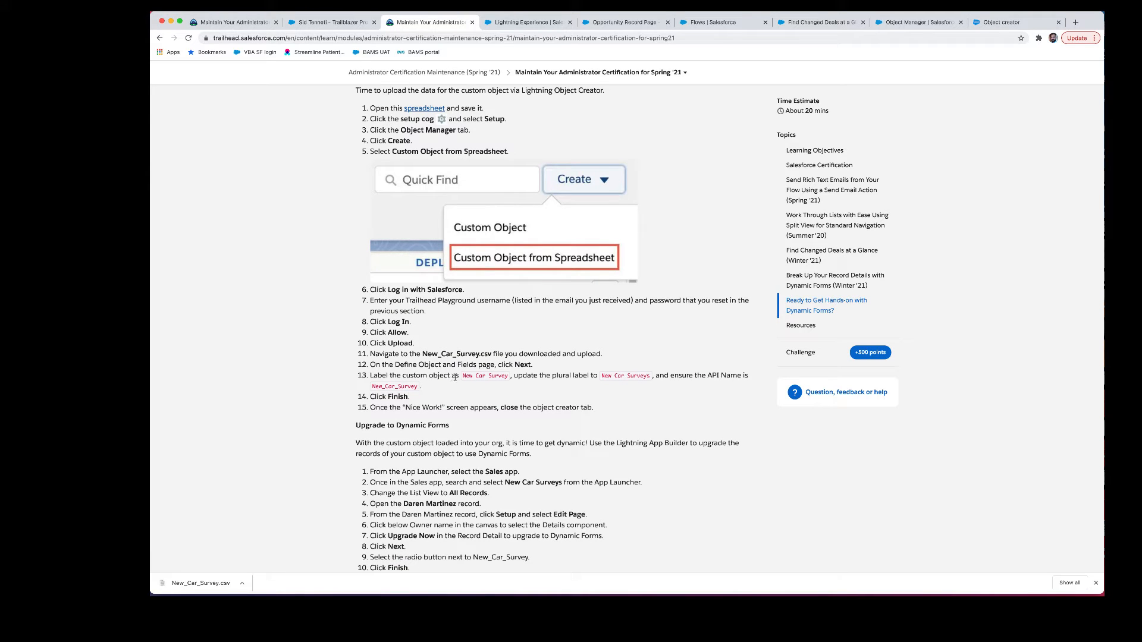
pyautogui.moveTo(462, 376); pyautogui.dragTo(505, 377)
pyautogui.press('super+c')
pyautogui.click(1004, 20)
pyautogui.click(526, 167)
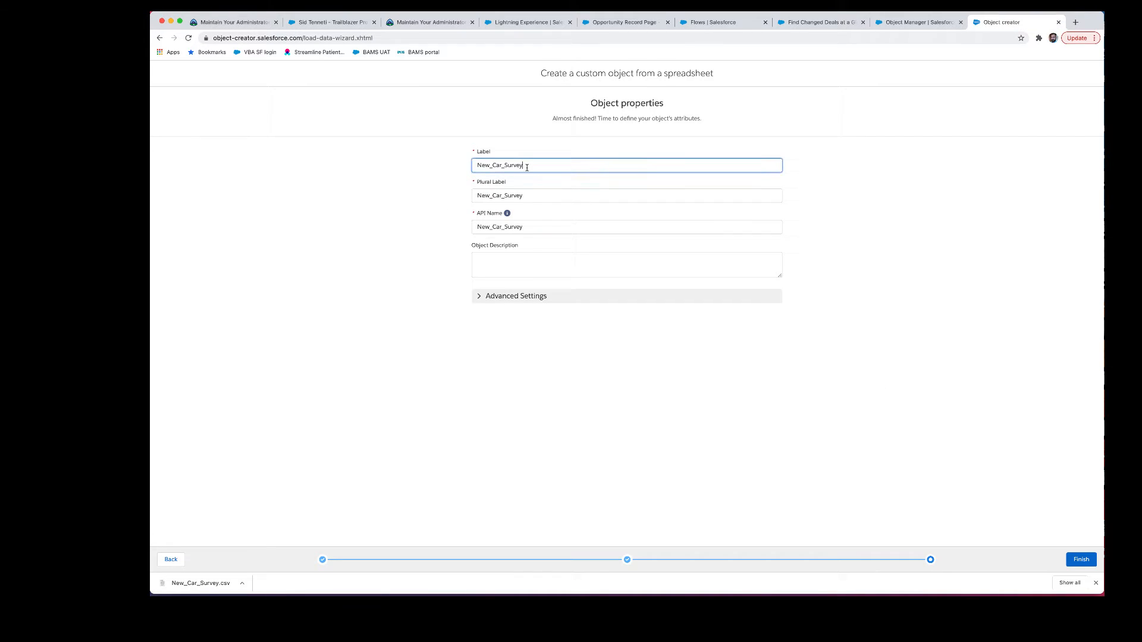
pyautogui.press('super+a')
pyautogui.press('super+v')
# Step: Set the Plural Label to 'New Car Surveys', keep API Name New_Car_Survey, and finish
pyautogui.click(431, 22)
pyautogui.moveTo(601, 376); pyautogui.dragTo(646, 375)
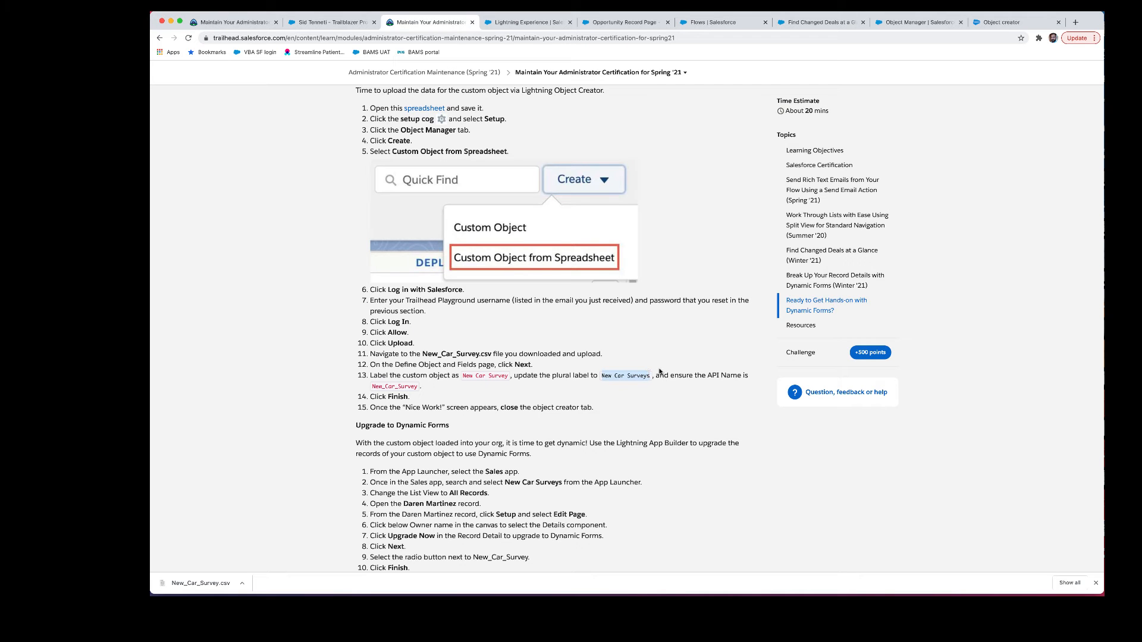
pyautogui.click(431, 395)
pyautogui.click(1004, 23)
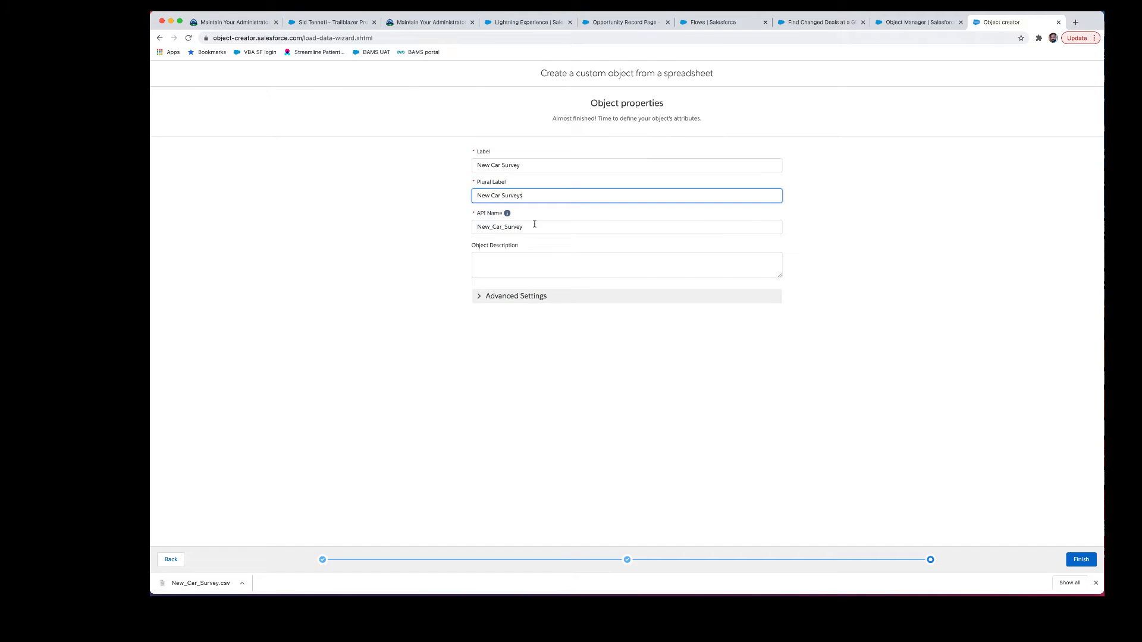
pyautogui.click(416, 22)
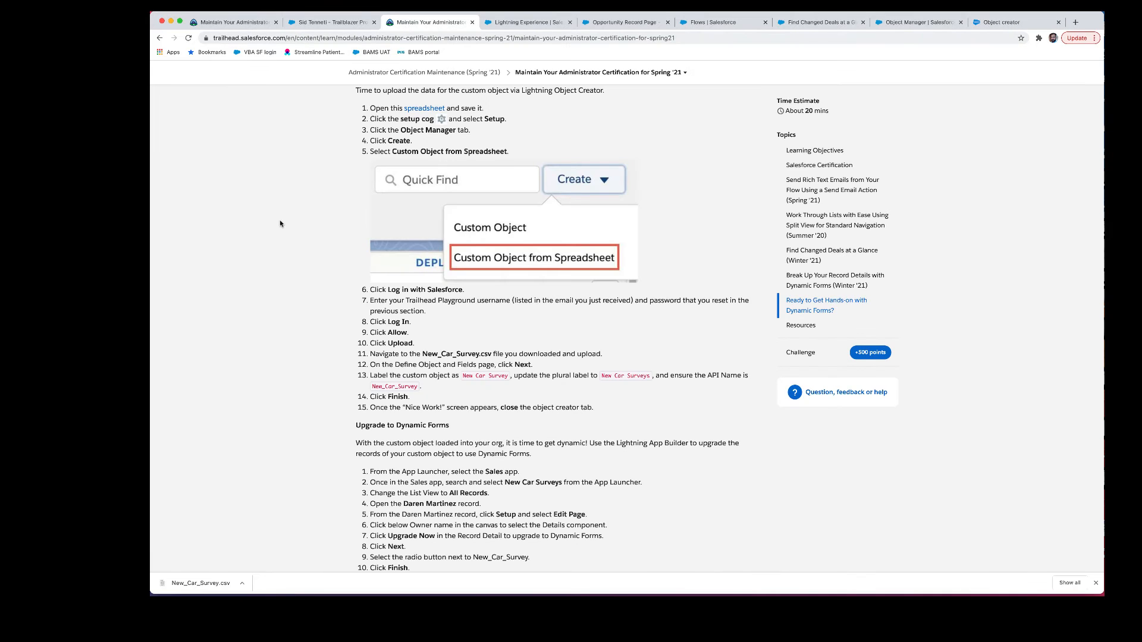
pyautogui.click(985, 18)
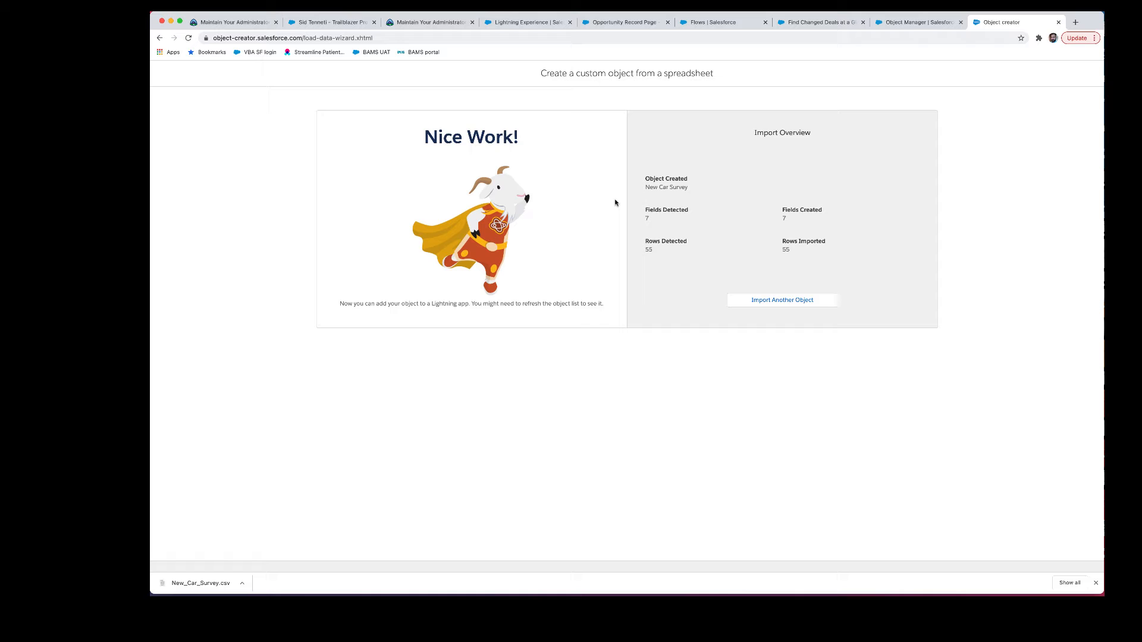
# Step: Switch to the Sales app and open a New Car Survey record from All Records
pyautogui.click(1059, 22)
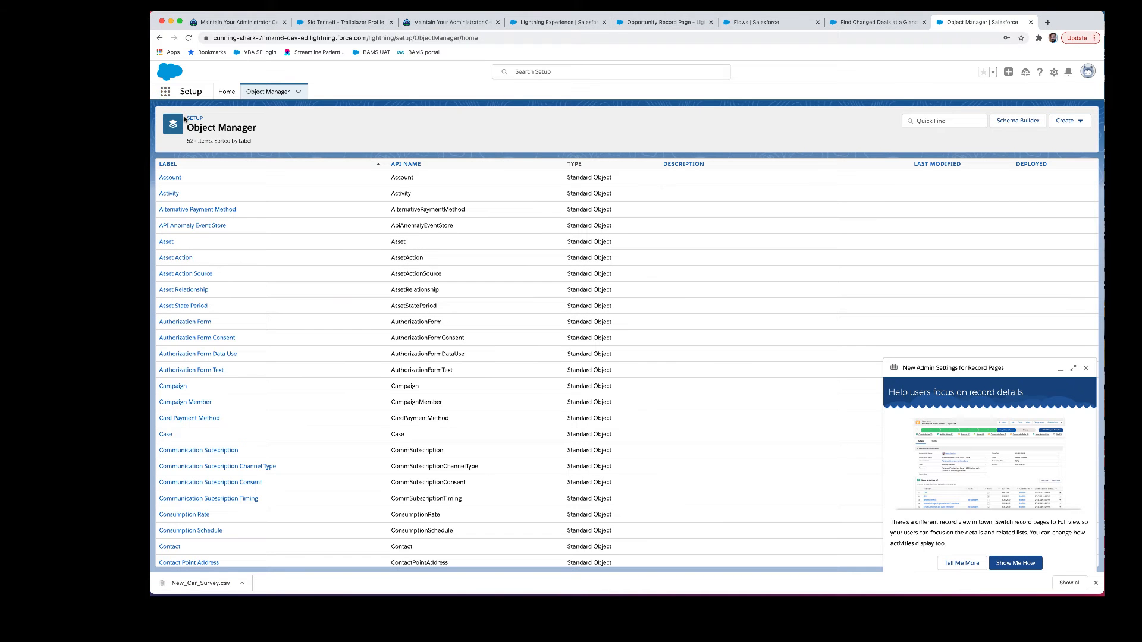
pyautogui.click(165, 91)
pyautogui.write('sales')
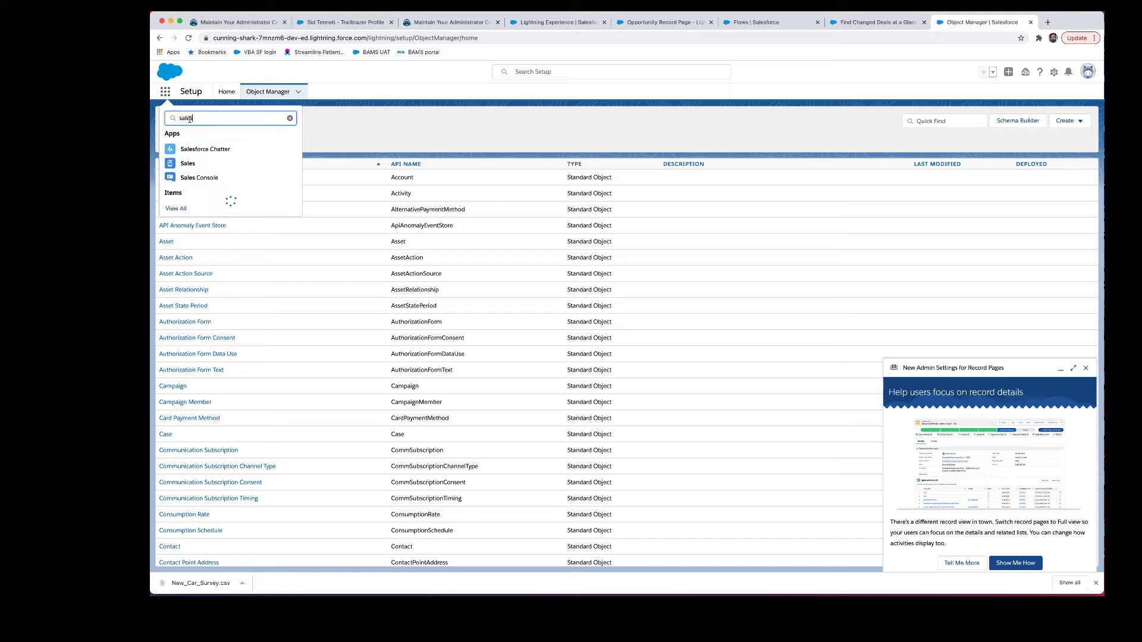
pyautogui.click(189, 164)
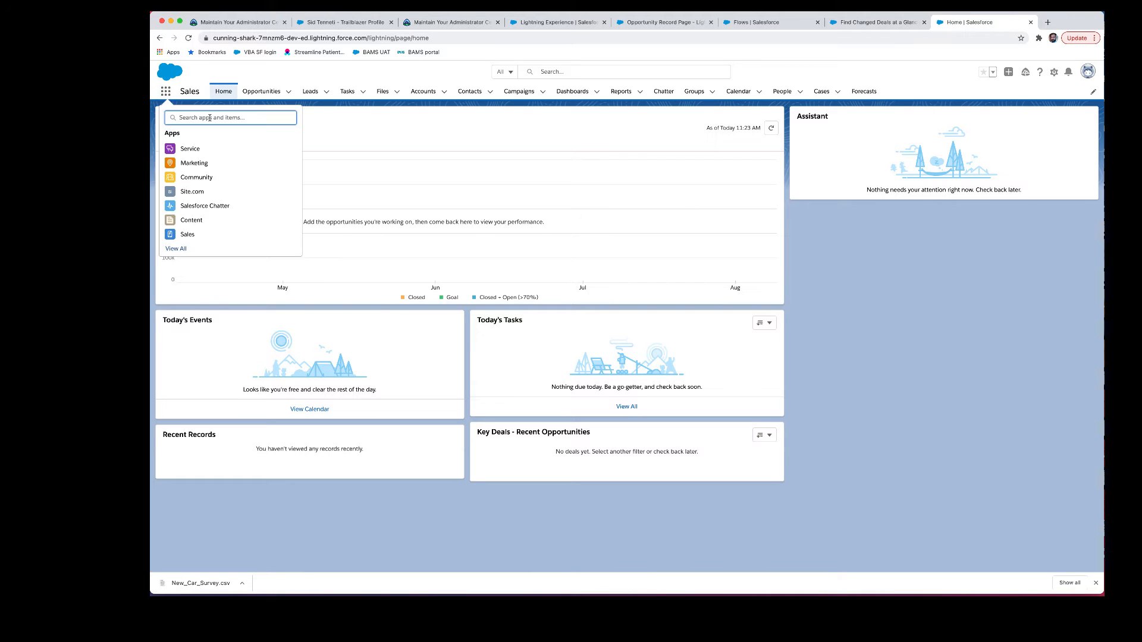
pyautogui.write('new')
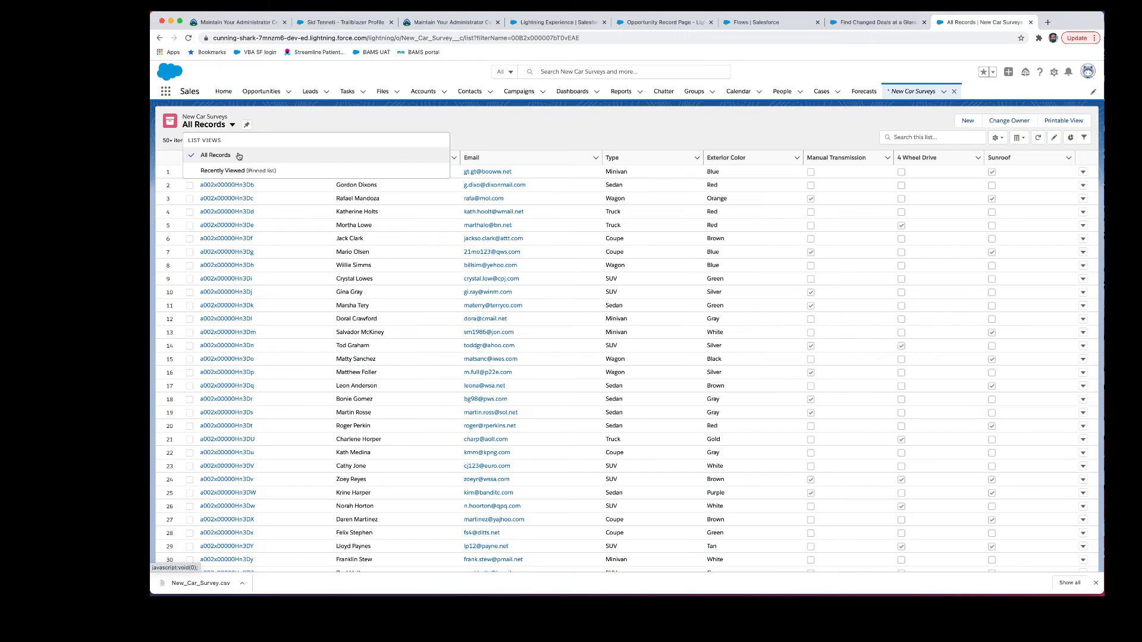
pyautogui.click(273, 128)
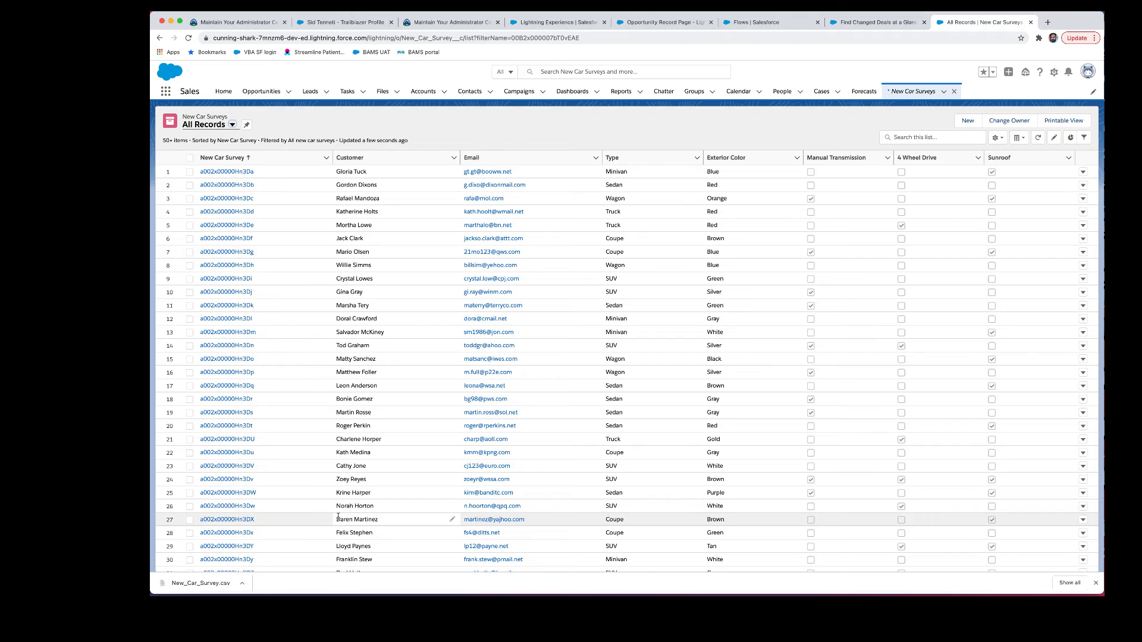
pyautogui.click(227, 520)
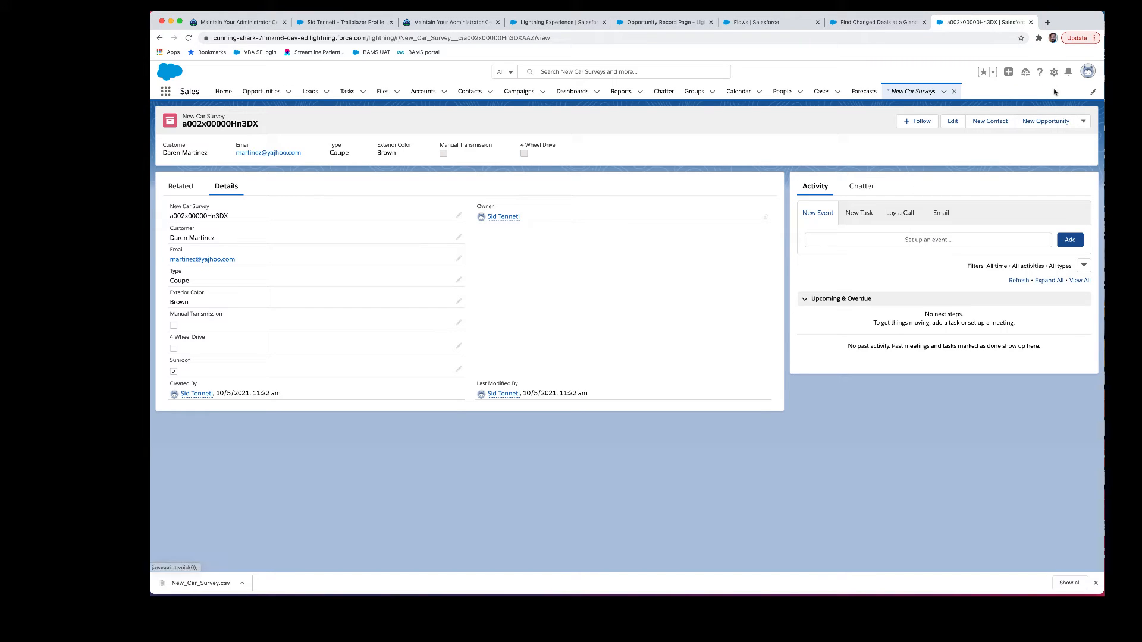
# Step: Open the record page in Lightning App Builder through the gear menu's Edit Page
pyautogui.scroll(3, 1054, 91)
pyautogui.click(1087, 74)
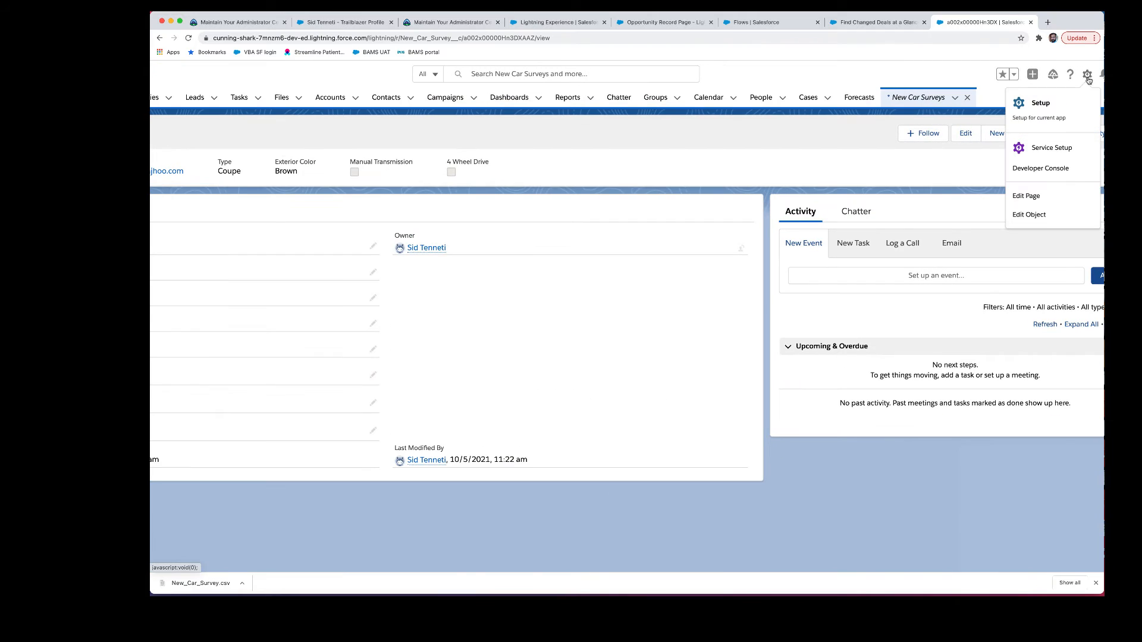
pyautogui.click(1026, 196)
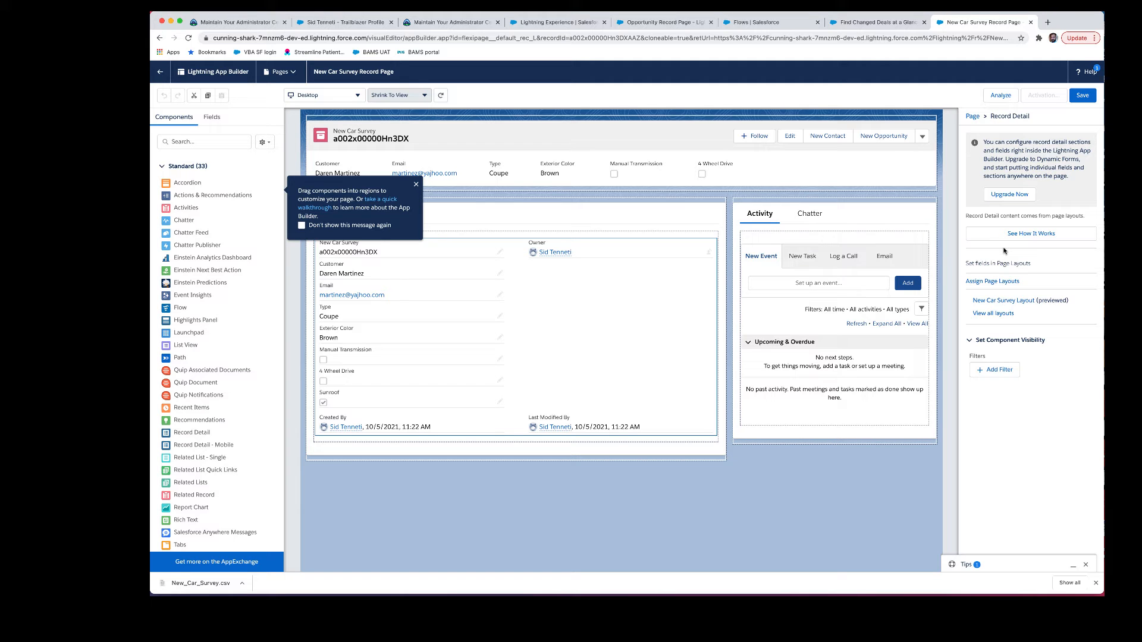
pyautogui.scroll(5, 1005, 249)
pyautogui.scroll(2, 987, 257)
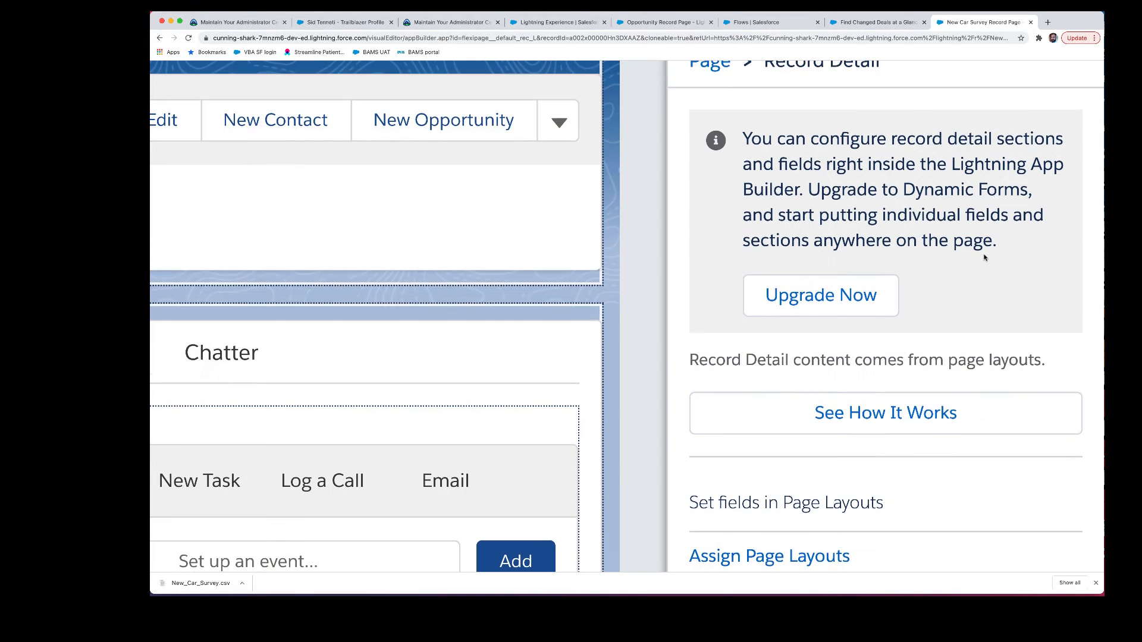
pyautogui.scroll(1, 773, 155)
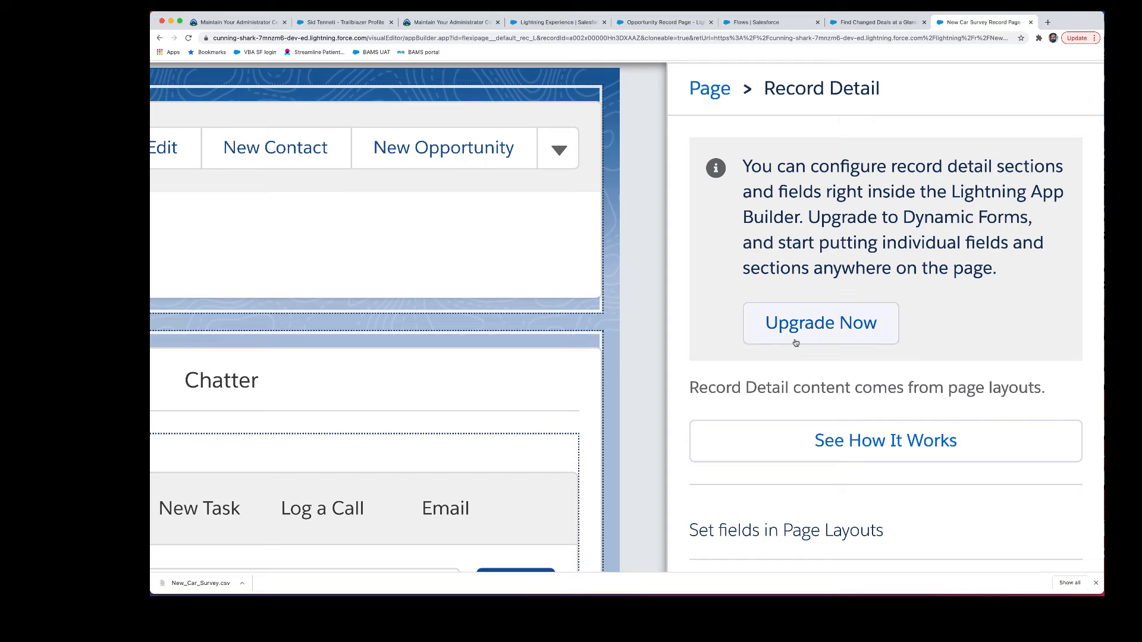
# Step: Upgrade Record Detail to Dynamic Forms using the New Car Survey Layout as source
pyautogui.click(841, 332)
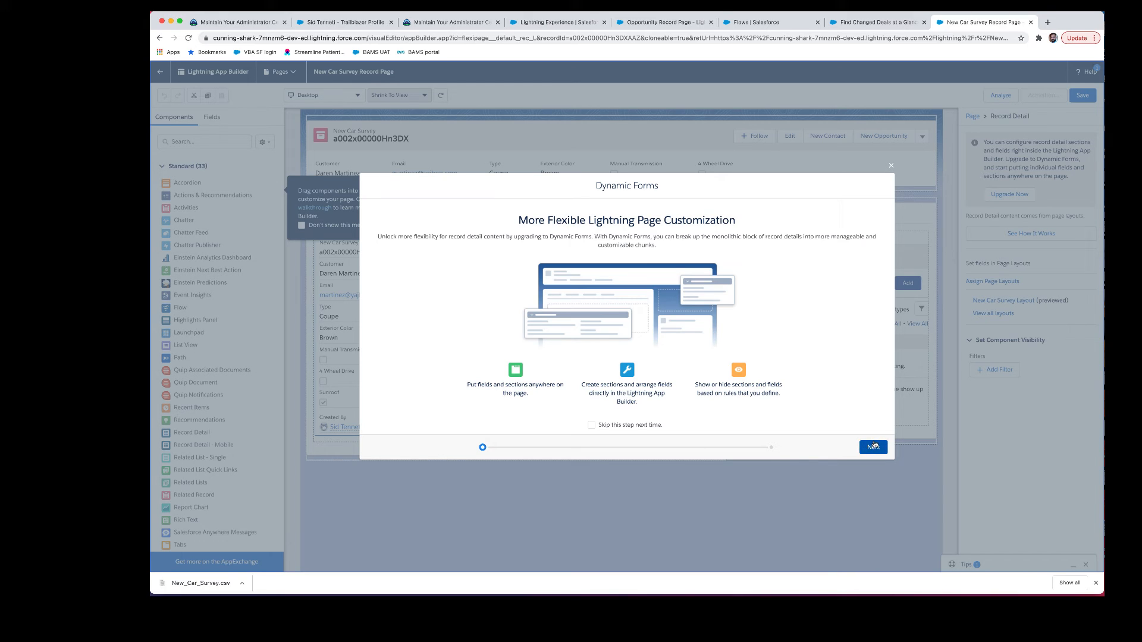
pyautogui.click(872, 447)
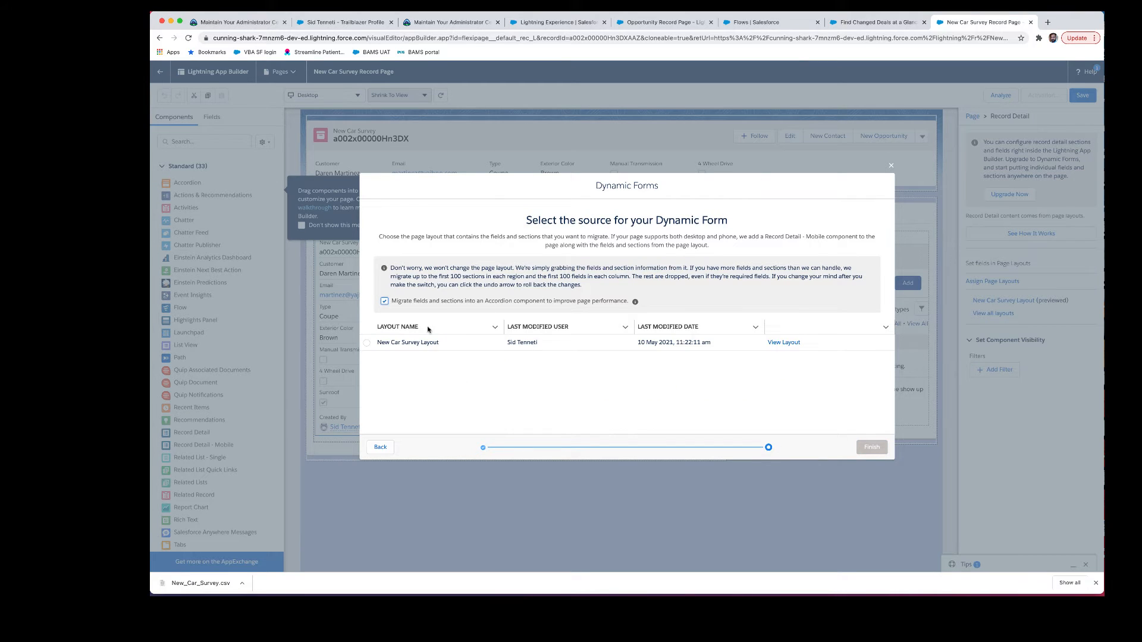
pyautogui.click(366, 343)
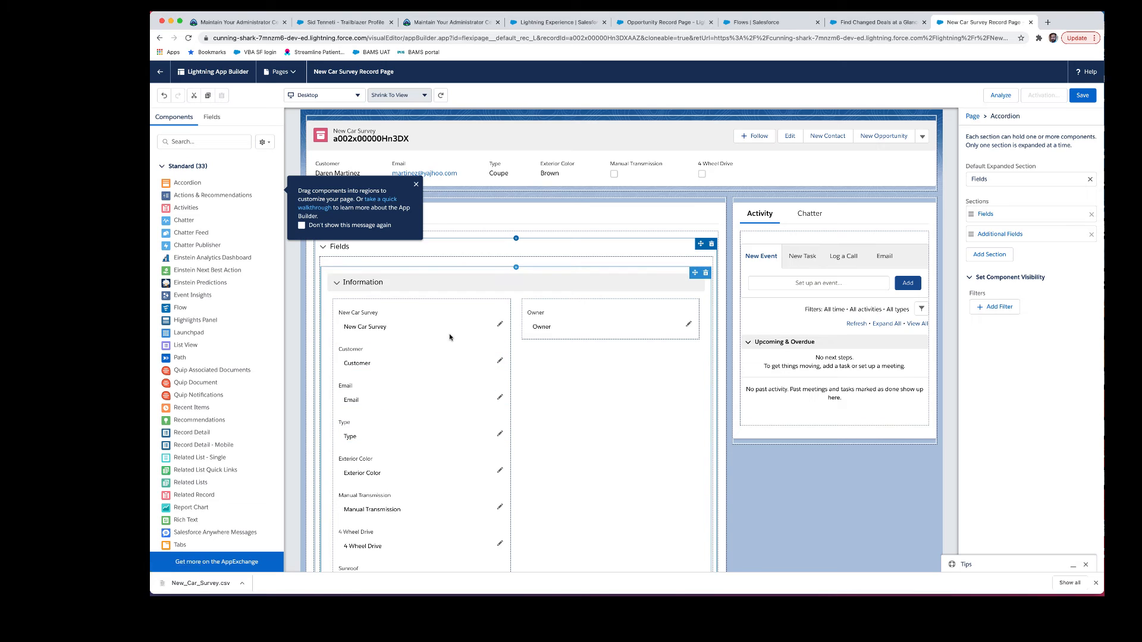
# Step: Set the Information section to a single column
pyautogui.click(449, 329)
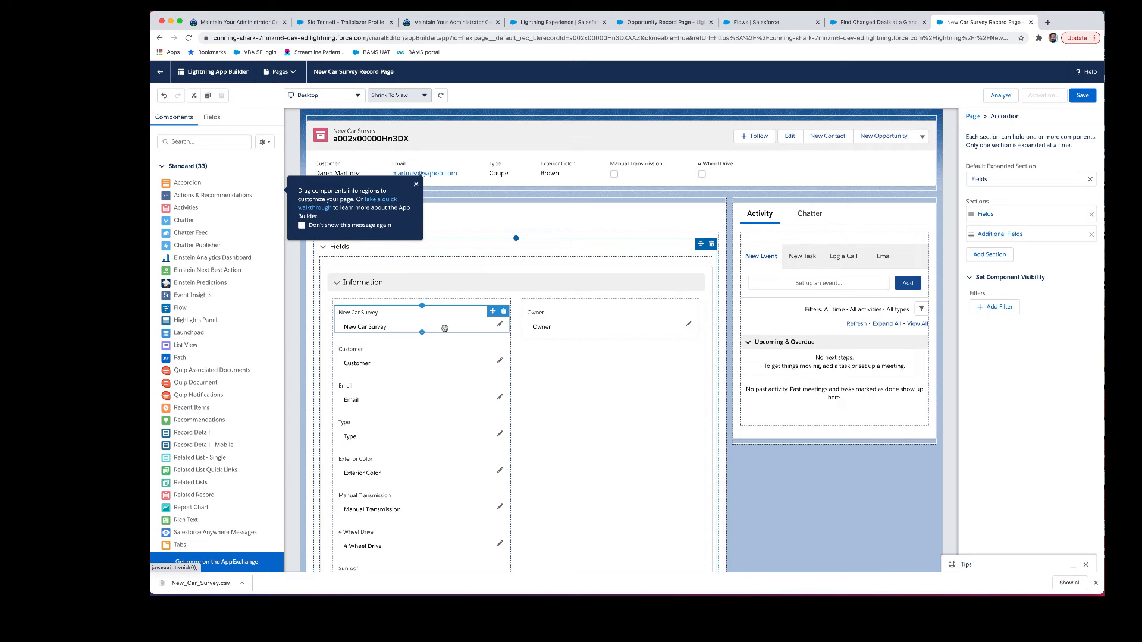
pyautogui.click(739, 244)
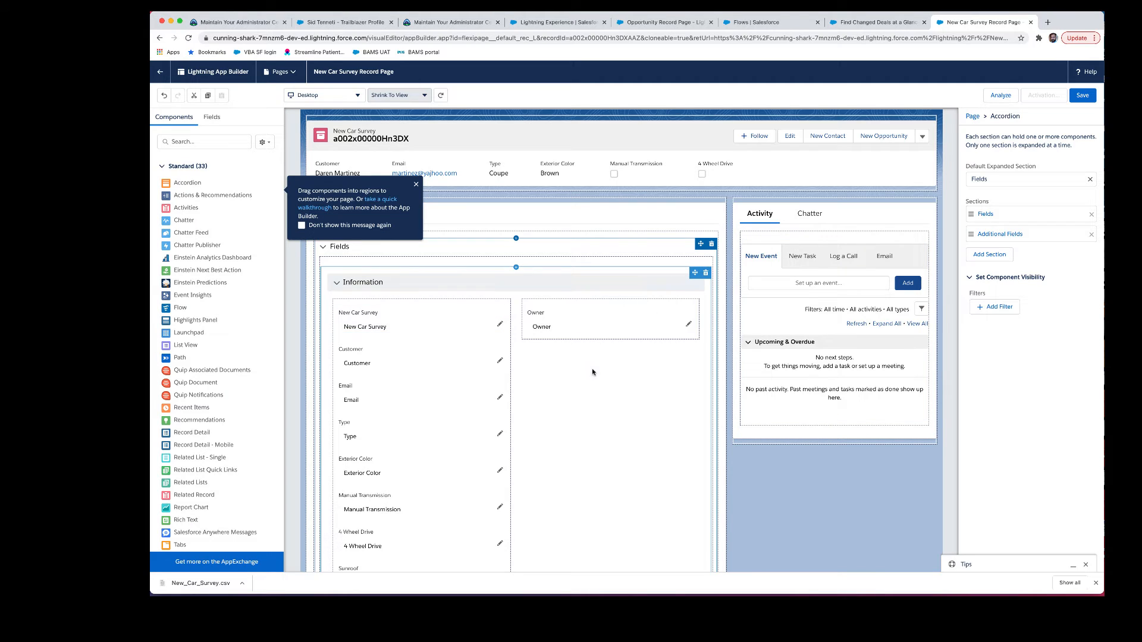
pyautogui.click(523, 282)
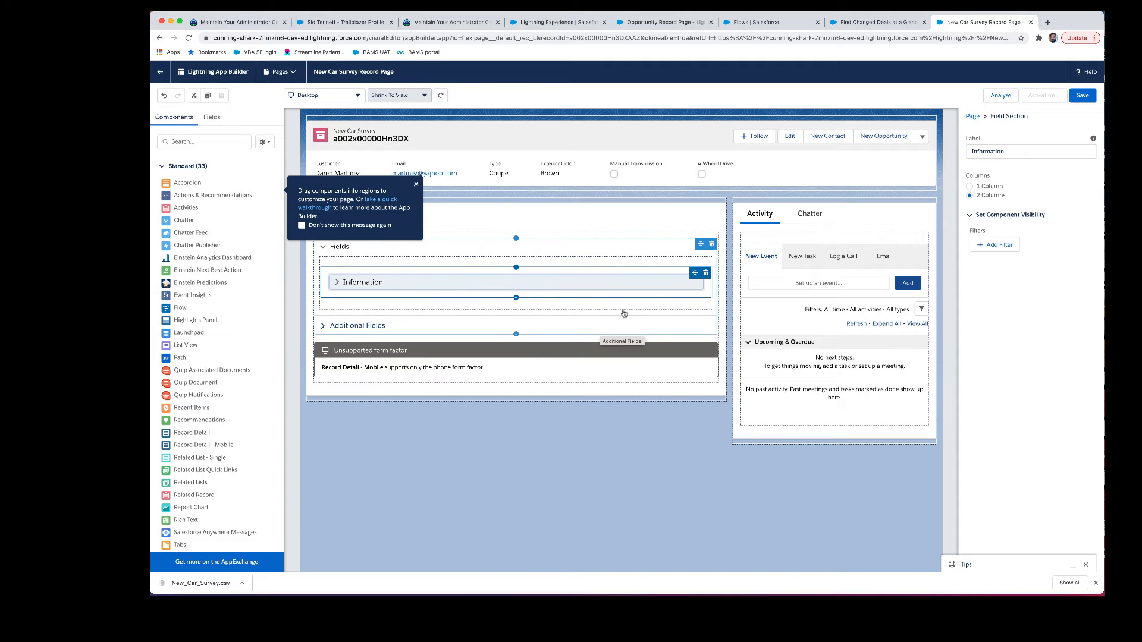
pyautogui.click(983, 188)
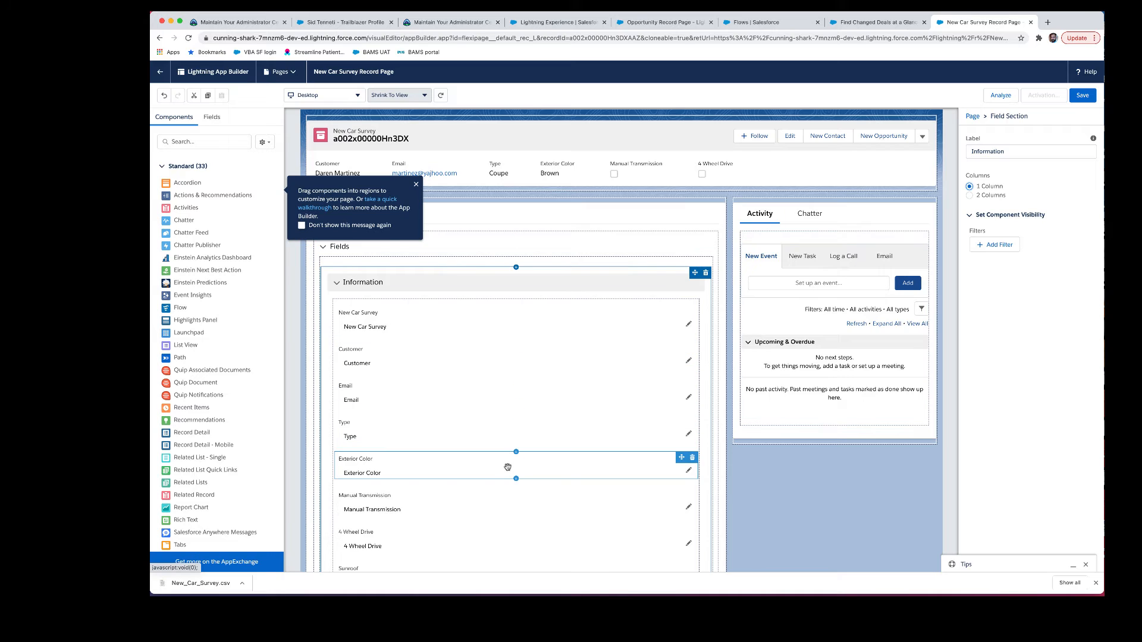
# Step: Delete the New Car Survey field and move 4 Wheel Drive directly below Type
pyautogui.click(490, 317)
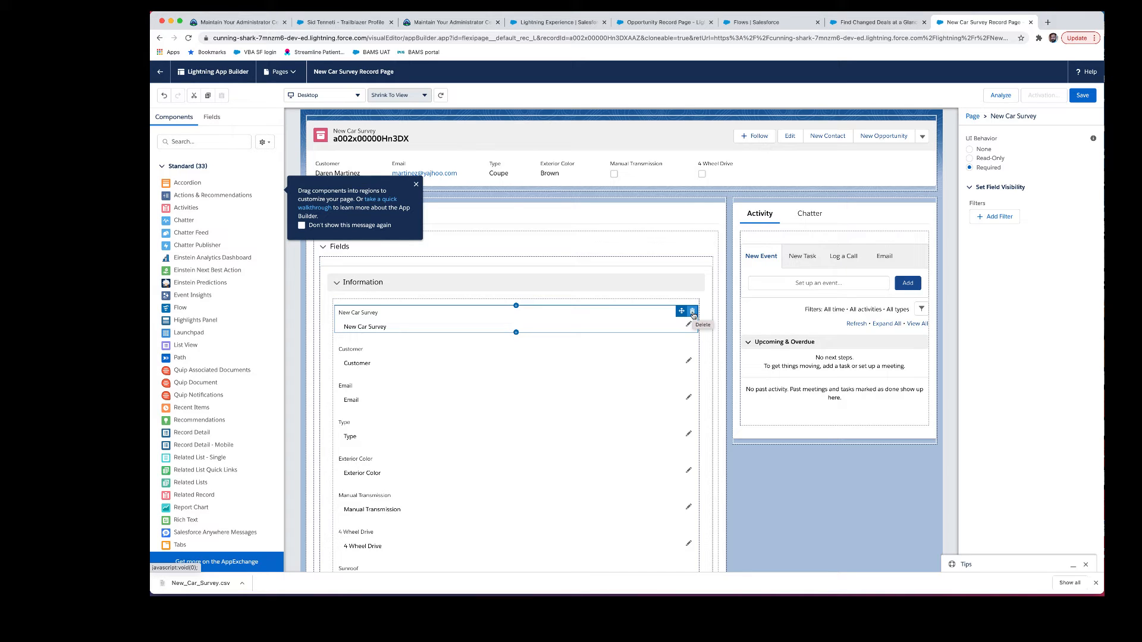
pyautogui.click(693, 314)
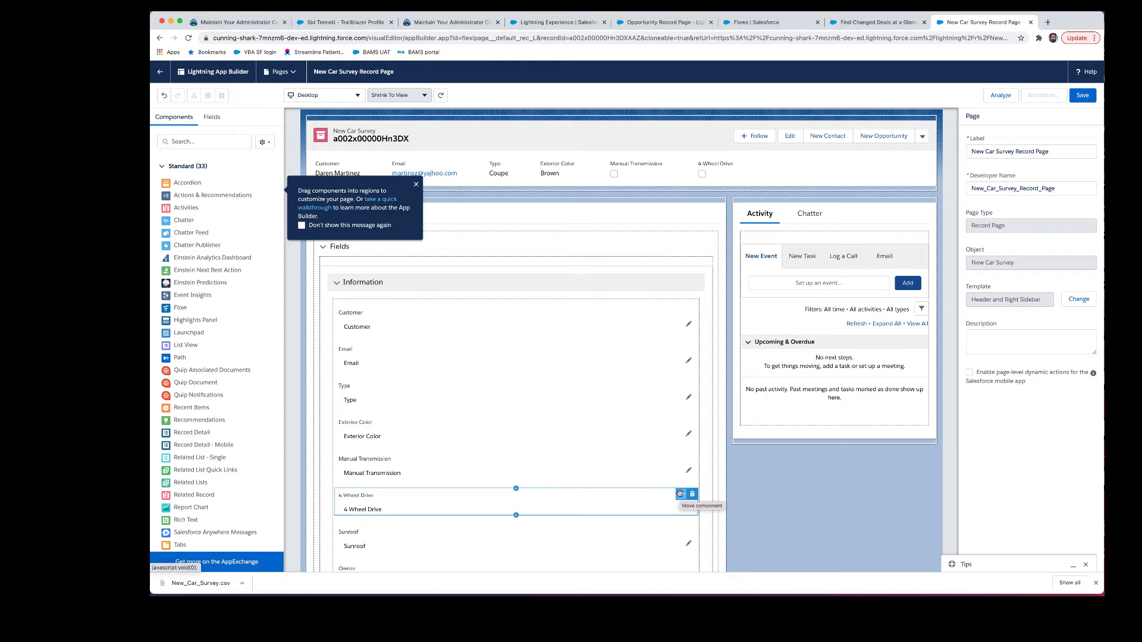
pyautogui.moveTo(680, 494); pyautogui.dragTo(678, 420)
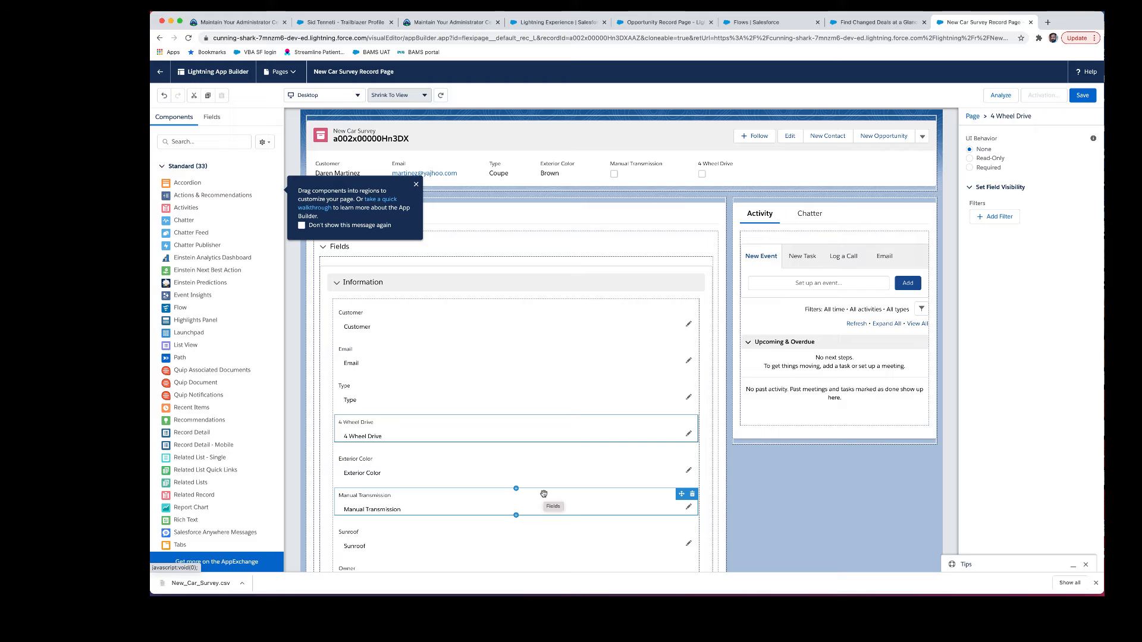
# Step: Add a 4 Wheel Drive visibility filter: Record > Type Equal SUV
pyautogui.click(1004, 218)
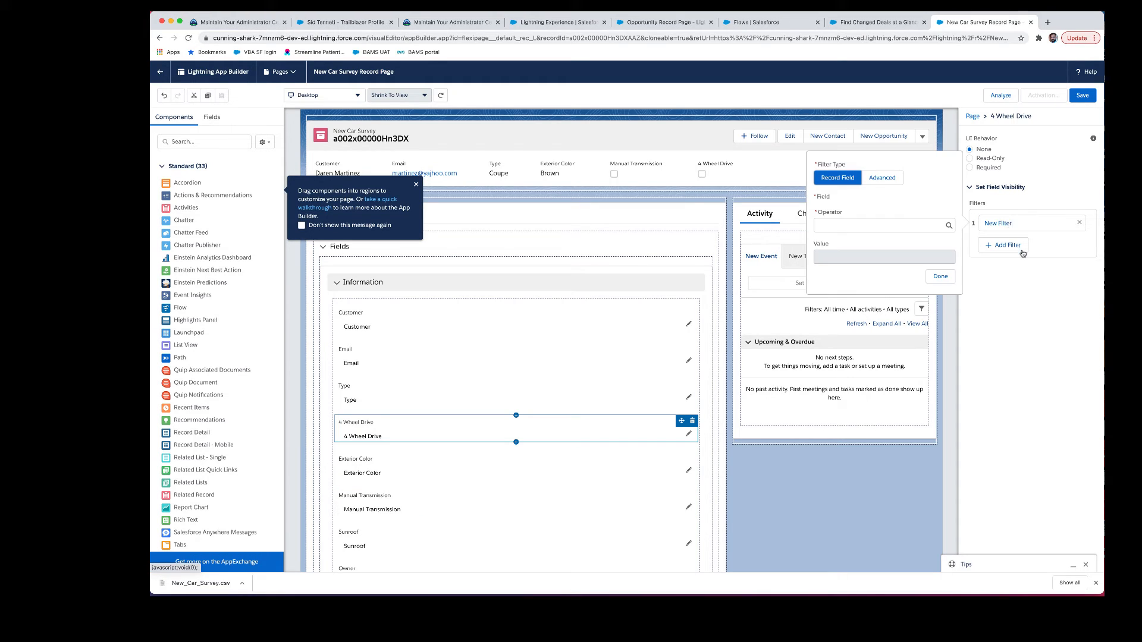
pyautogui.click(895, 182)
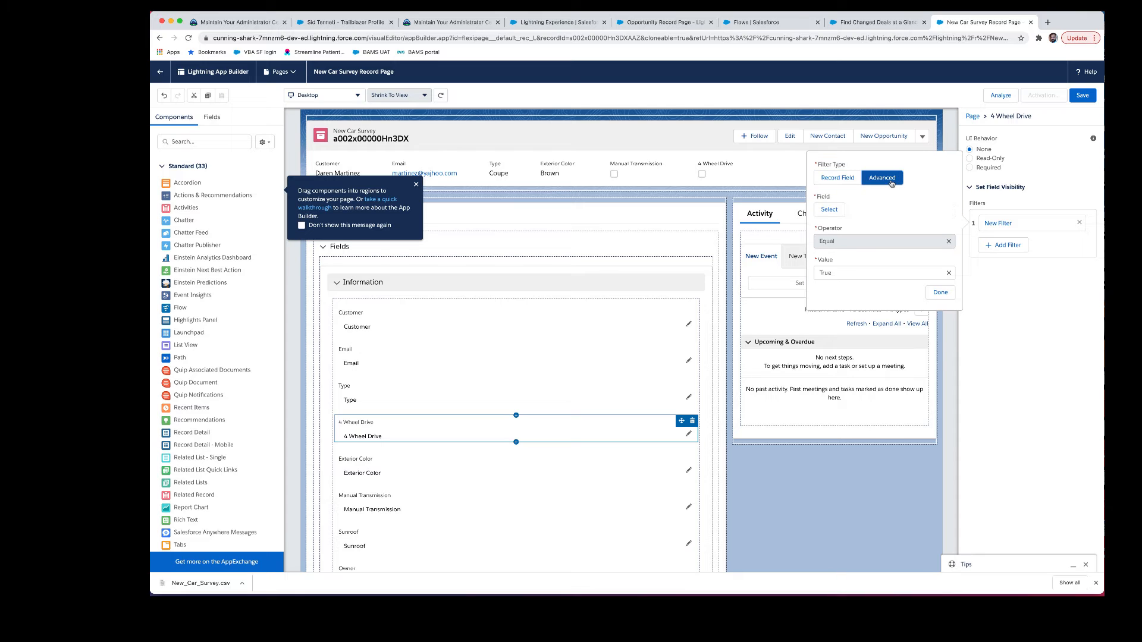
pyautogui.click(835, 209)
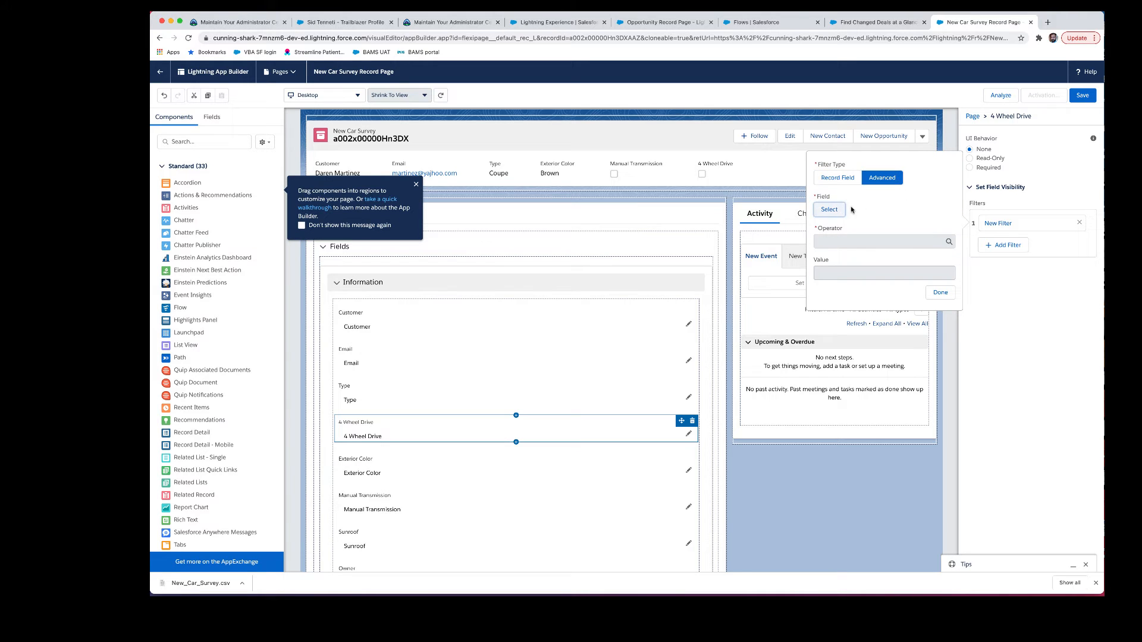
pyautogui.write('rec')
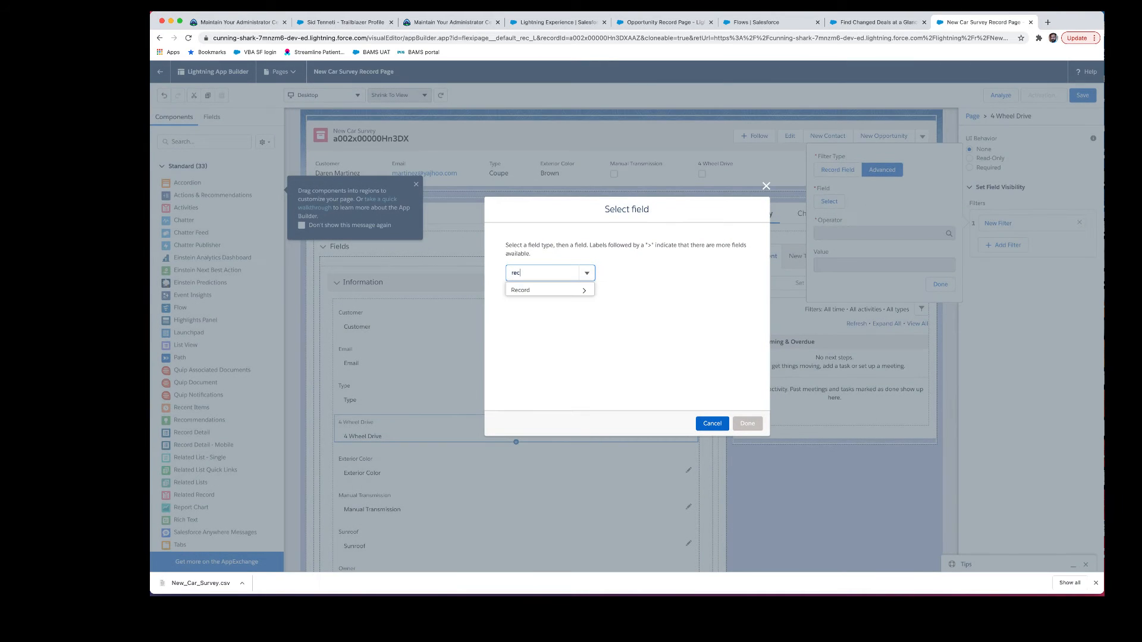
pyautogui.click(568, 291)
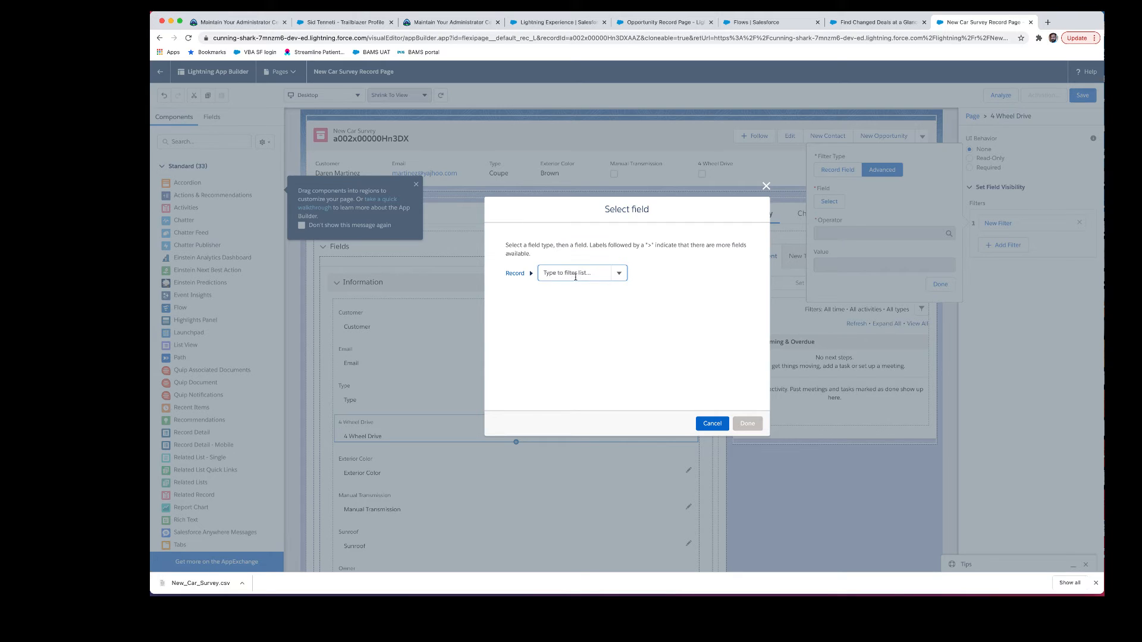
pyautogui.write('typ')
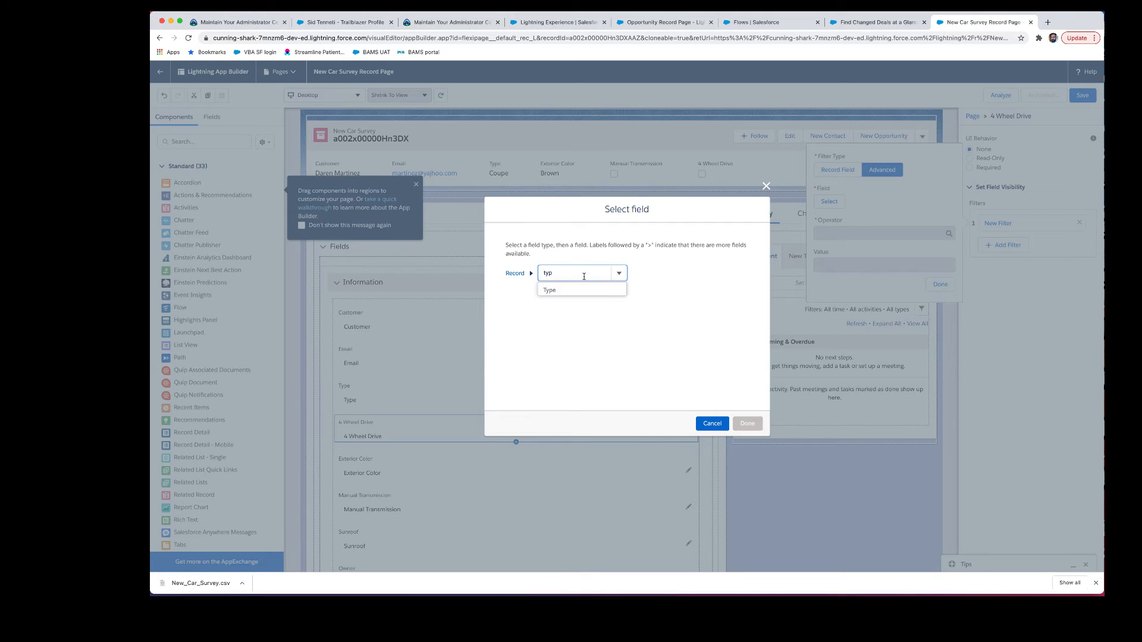
pyautogui.click(586, 288)
pyautogui.click(746, 422)
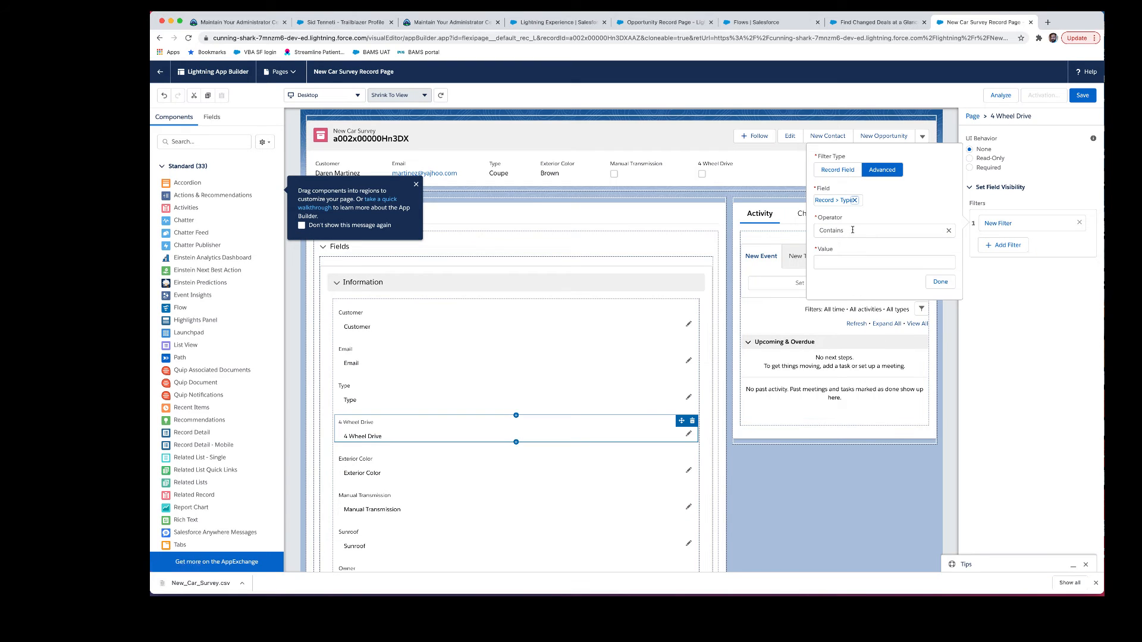
pyautogui.click(852, 230)
pyautogui.click(856, 263)
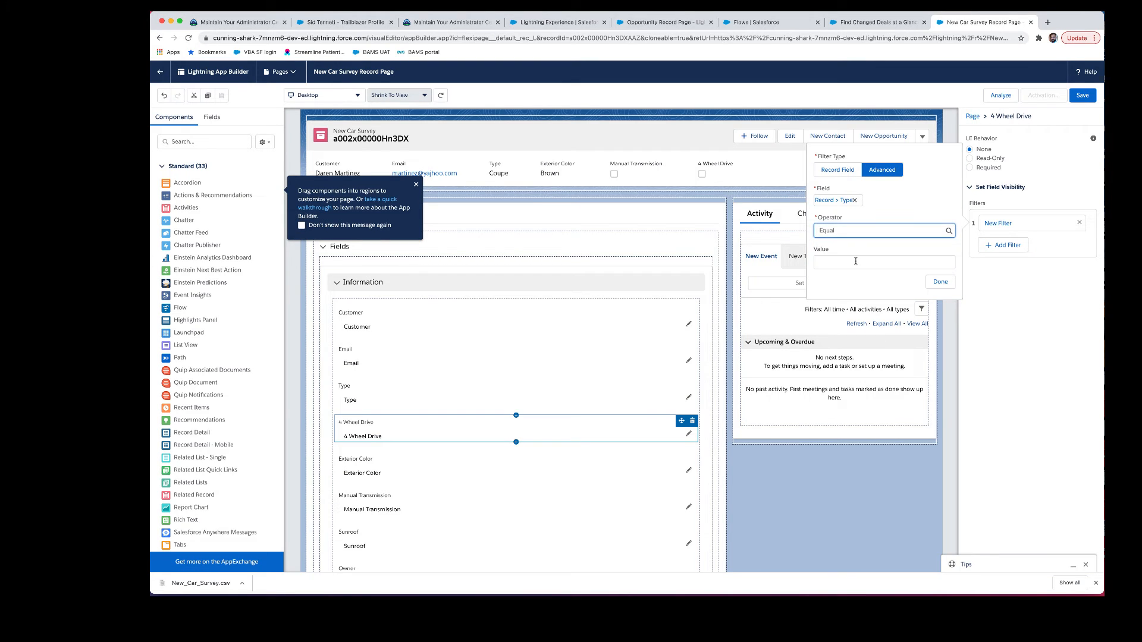
pyautogui.click(848, 263)
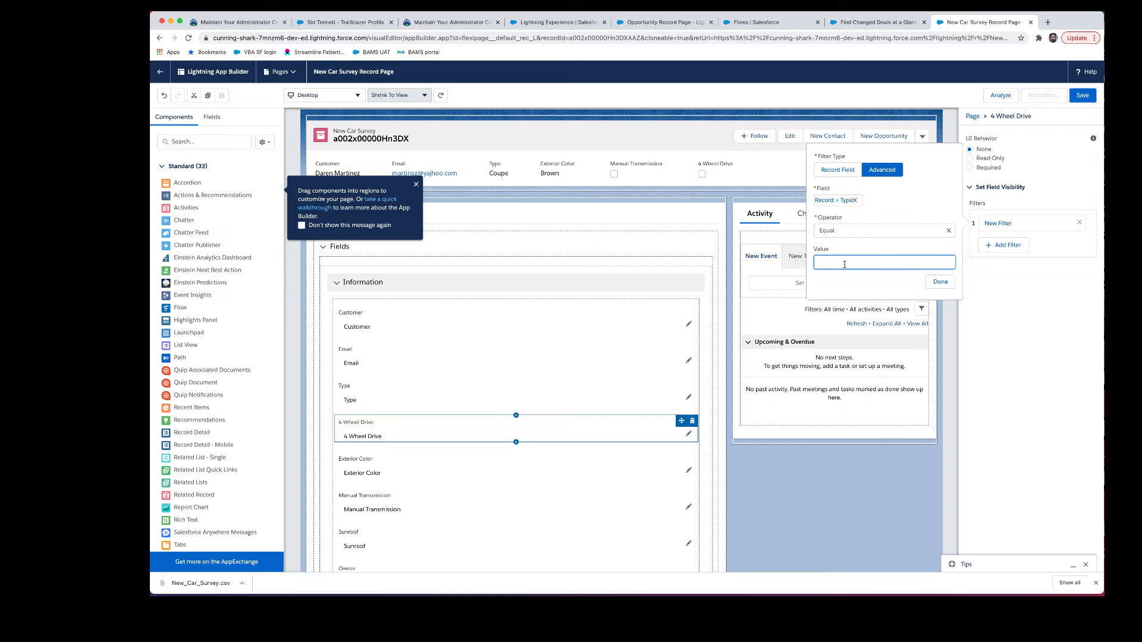
pyautogui.click(940, 282)
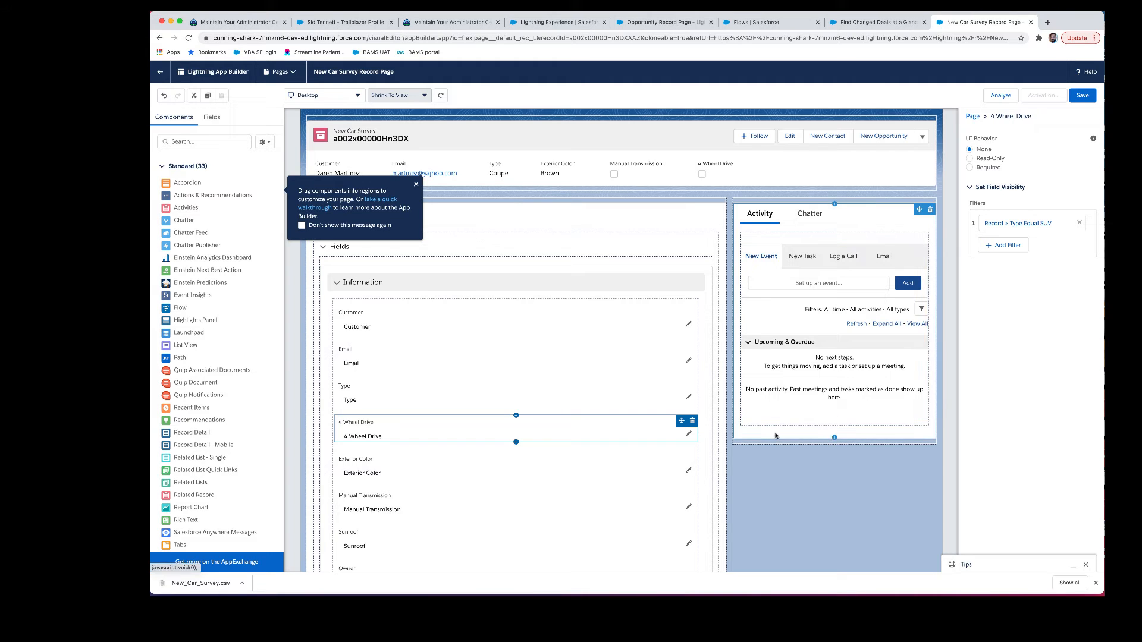
# Step: Add a second filter Record > Type Equal Truck and show the field when any filter is true
pyautogui.click(1003, 246)
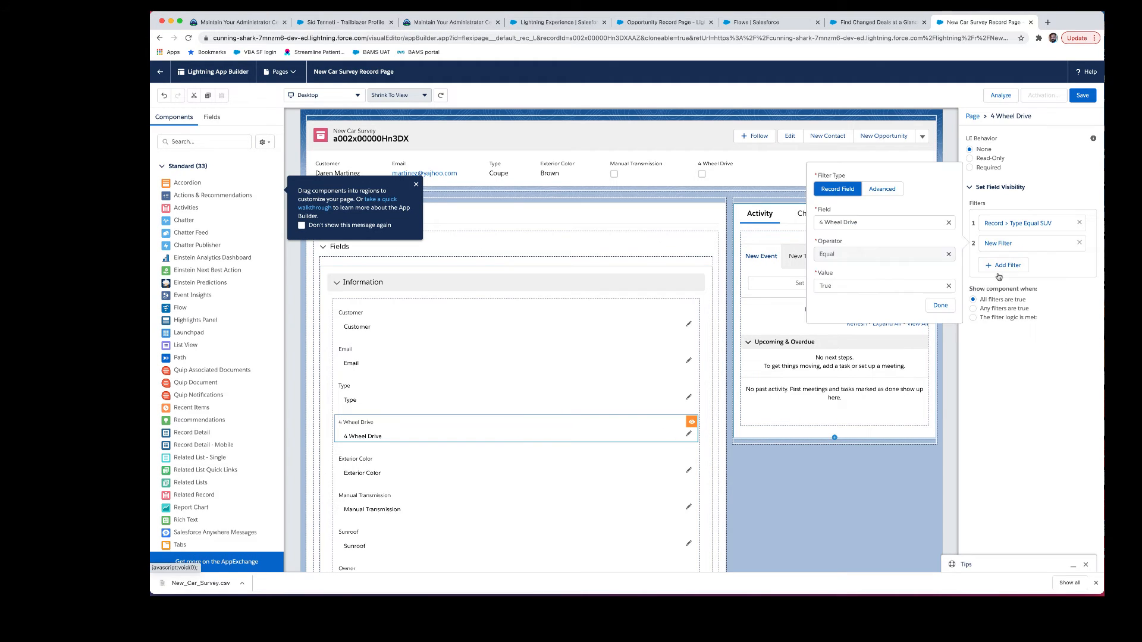
pyautogui.click(882, 189)
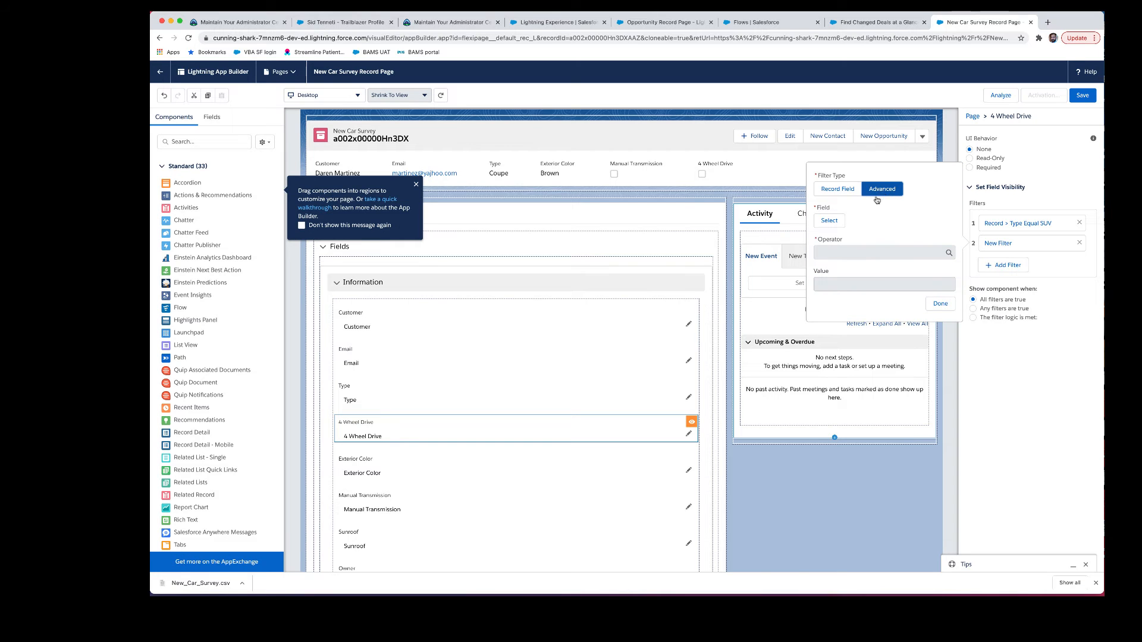
pyautogui.click(829, 221)
pyautogui.write('re')
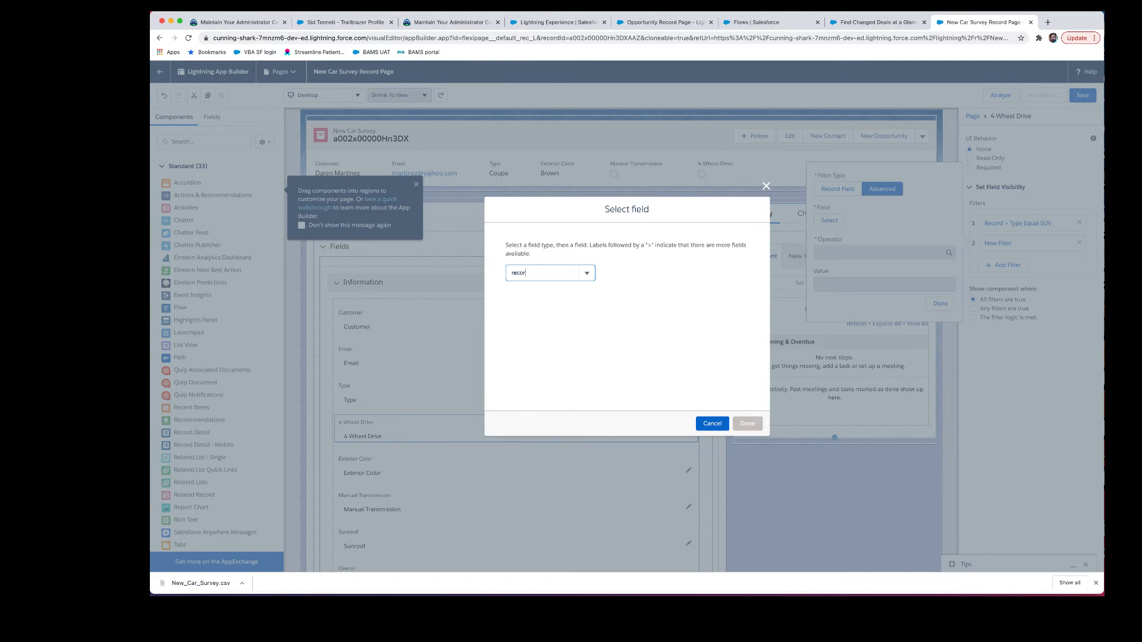
pyautogui.write('cor')
pyautogui.press('Return')
pyautogui.write('ty')
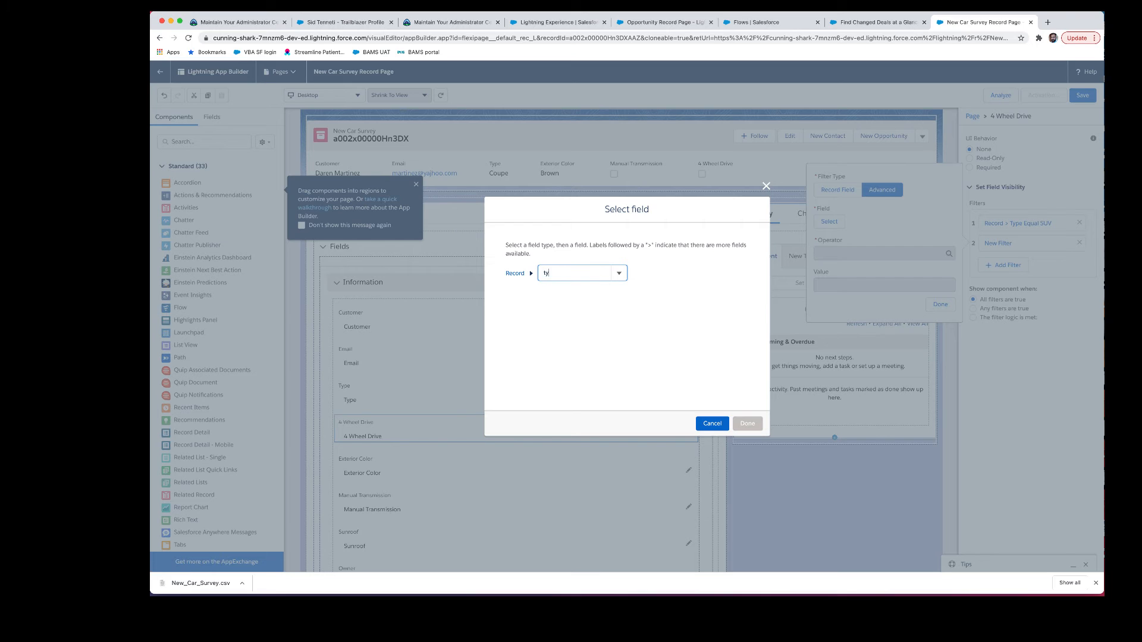
pyautogui.write('p')
pyautogui.click(589, 290)
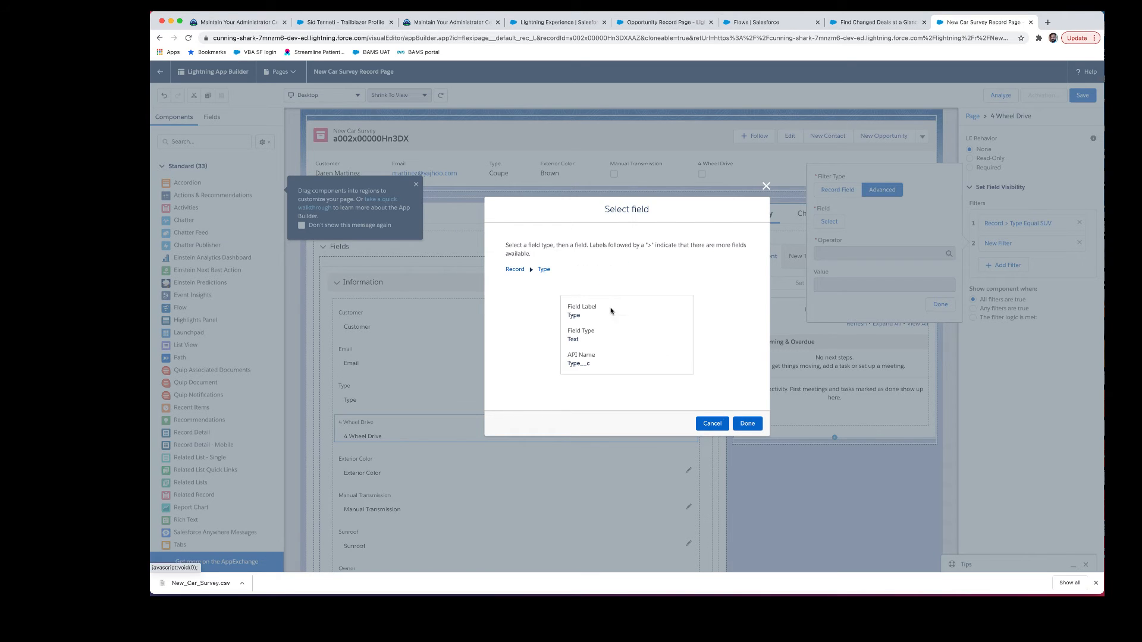
pyautogui.click(748, 423)
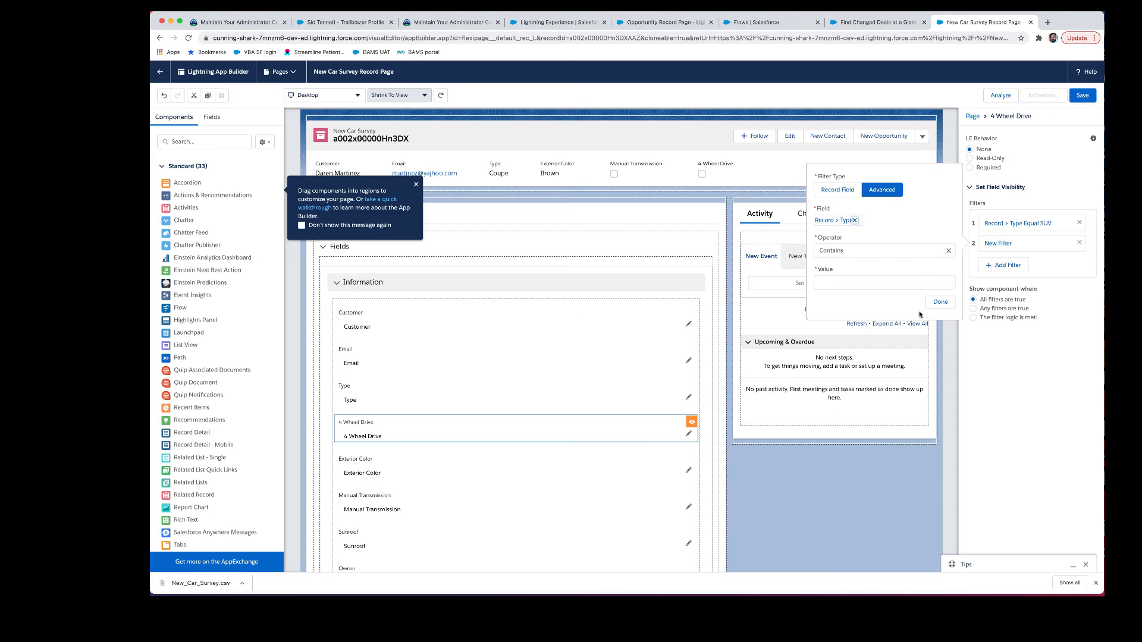
pyautogui.click(874, 252)
pyautogui.click(862, 284)
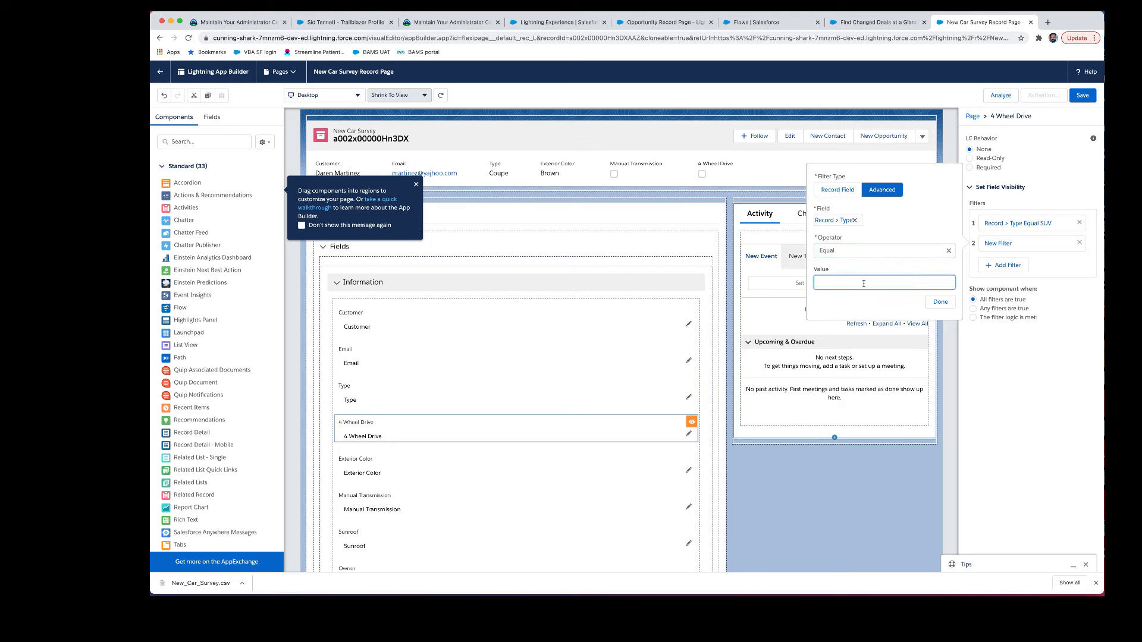
pyautogui.click(940, 301)
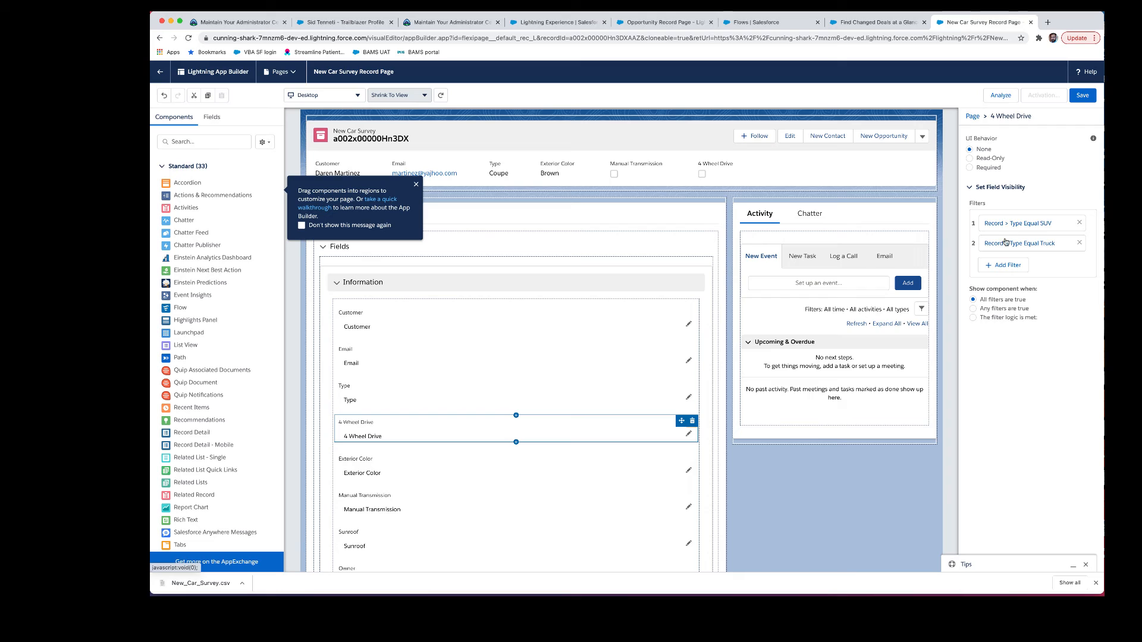
pyautogui.click(1012, 310)
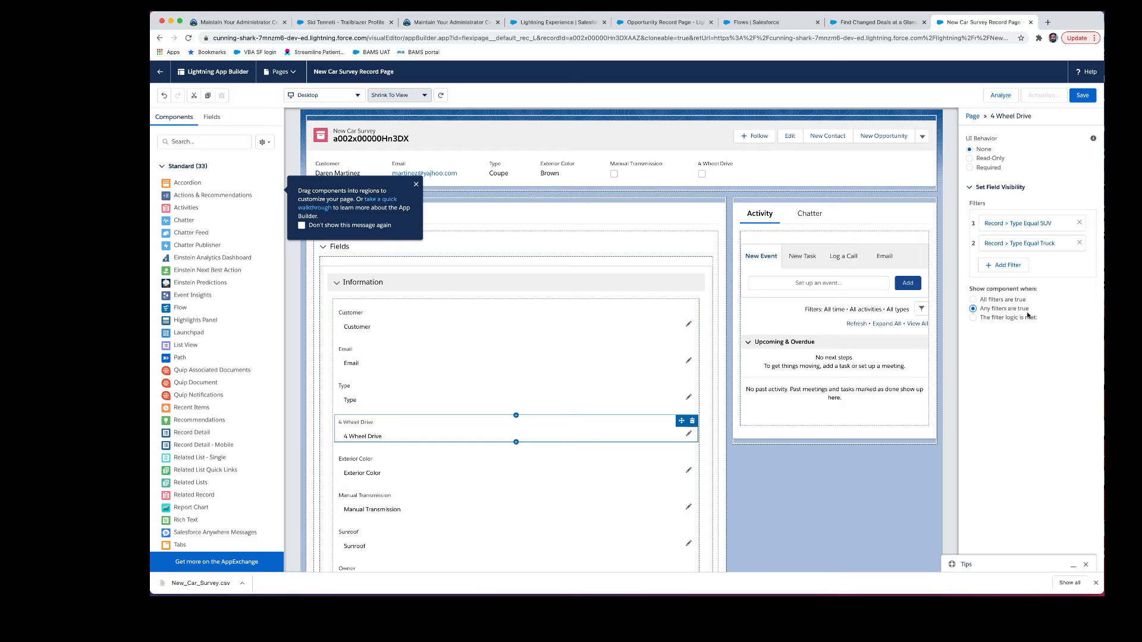
# Step: Save the New Car Survey Record Page and assign it as Org Default for Desktop and phone
pyautogui.click(1081, 96)
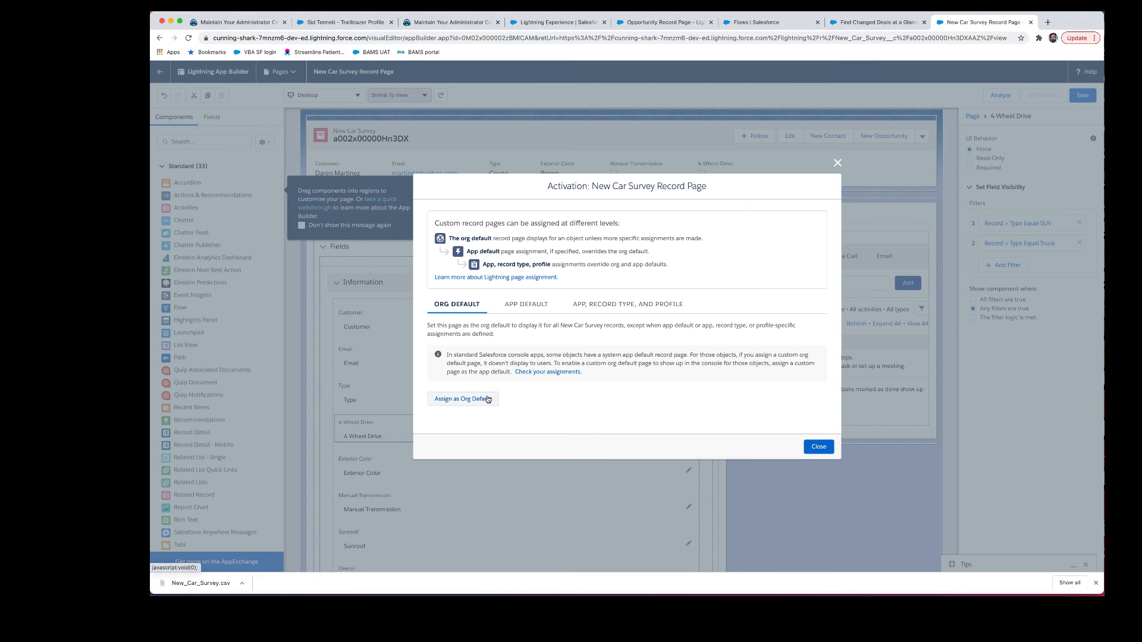
pyautogui.click(488, 400)
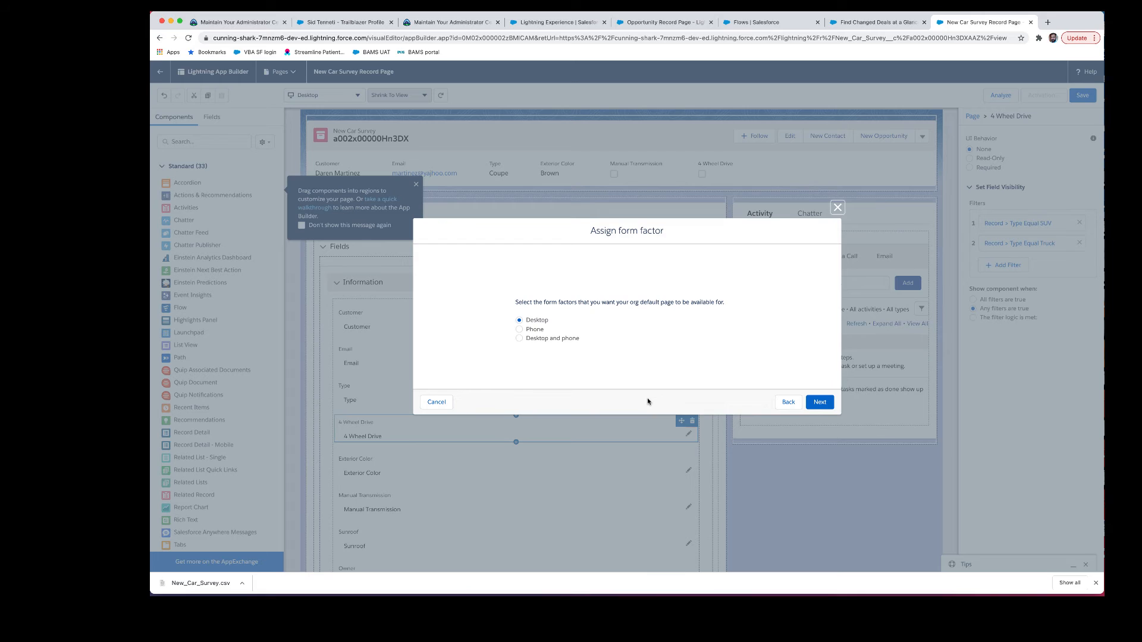
pyautogui.click(543, 339)
pyautogui.click(825, 403)
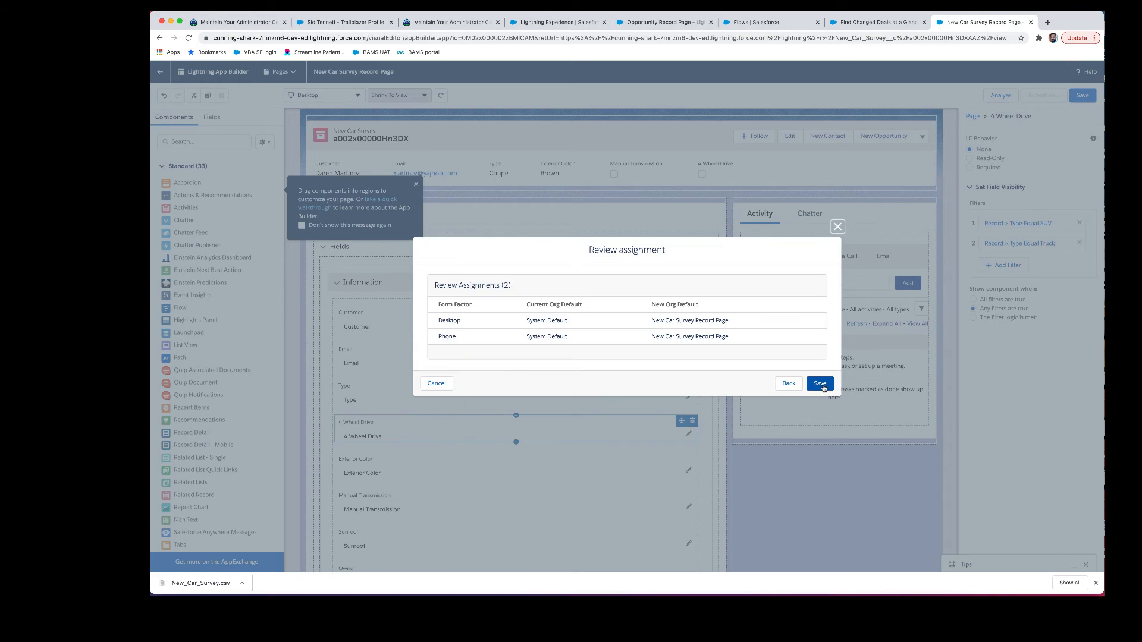
pyautogui.click(820, 384)
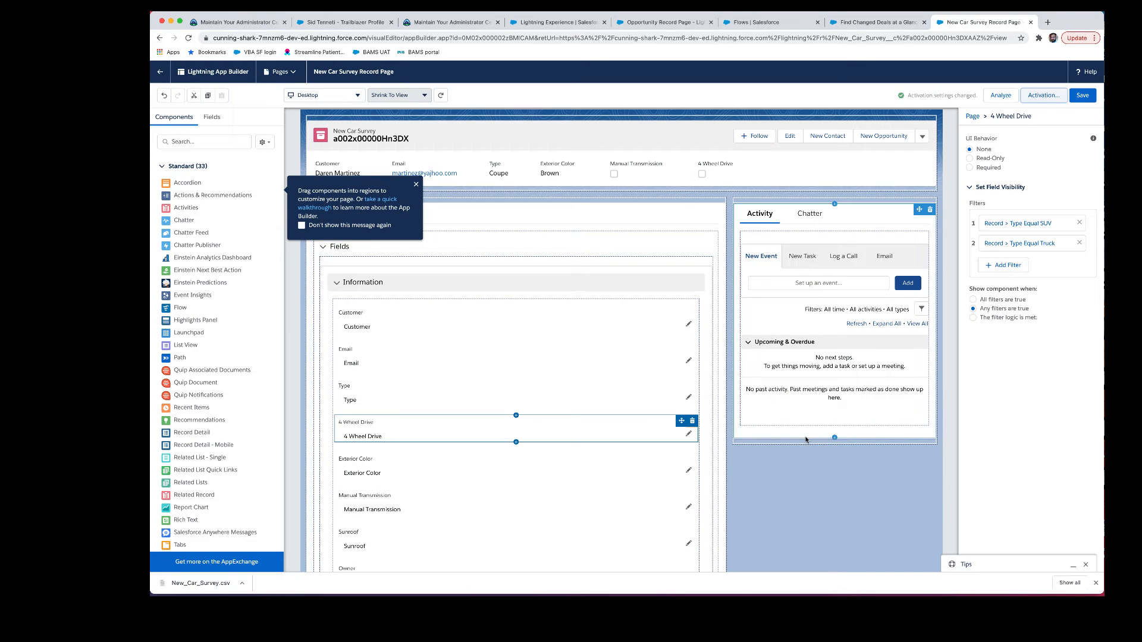
# Step: Return to the survey record, change its Type to Truck, and save
pyautogui.click(161, 72)
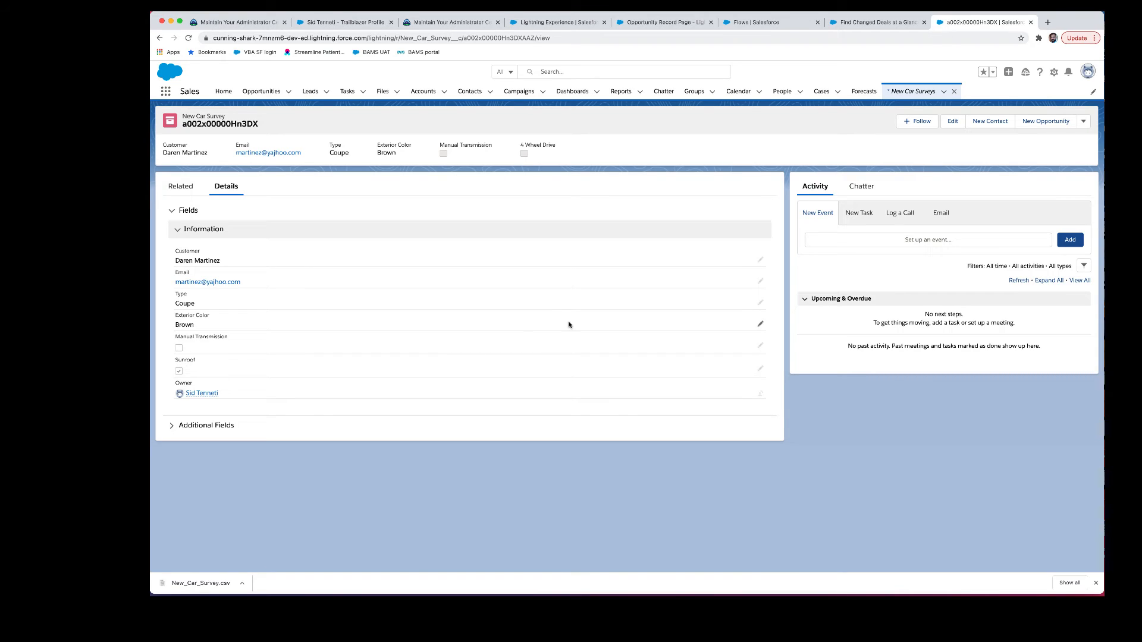
pyautogui.click(760, 303)
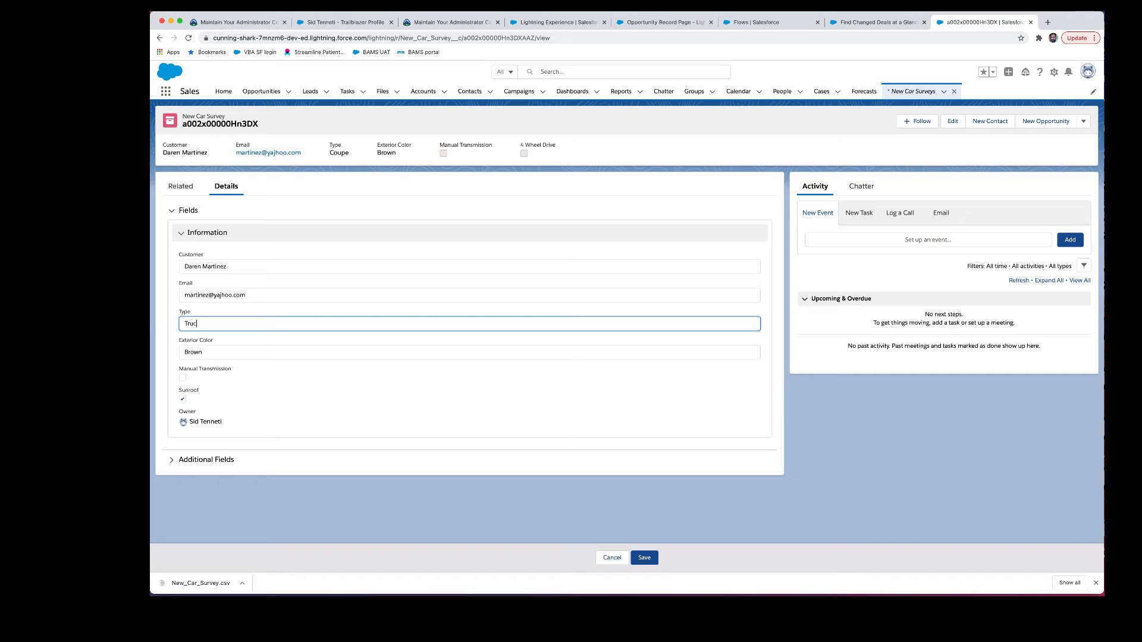
pyautogui.click(644, 558)
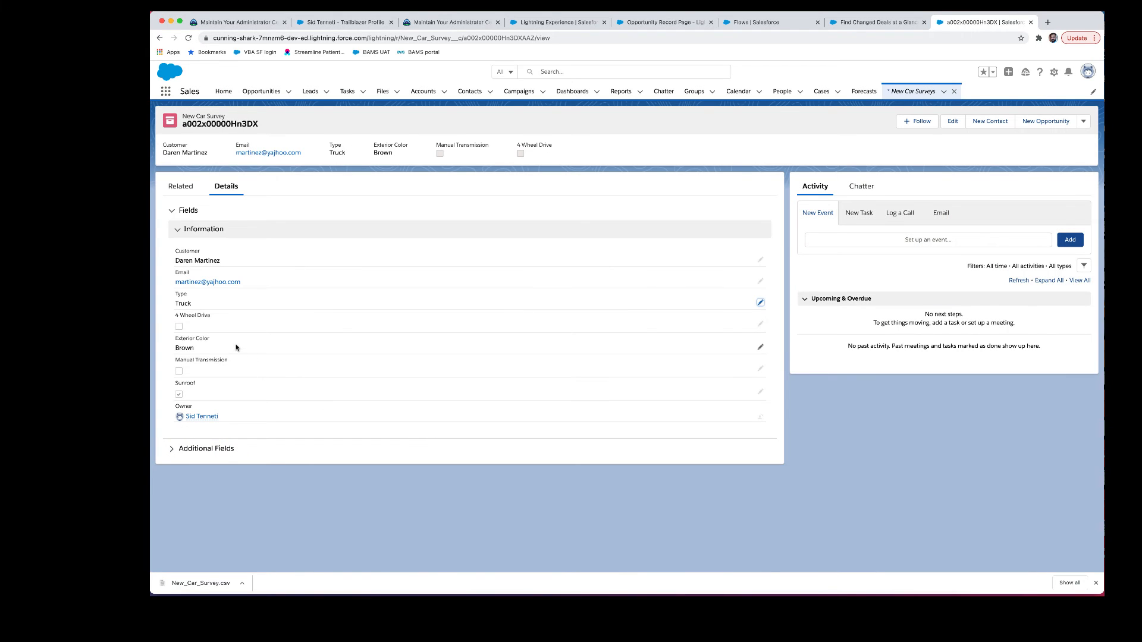
# Step: Reopen the record's fields inline to check 4 Wheel Drive now appears below Type
pyautogui.click(222, 326)
pyautogui.scroll(5, 221, 325)
pyautogui.doubleClick(222, 325)
pyautogui.rightClick(222, 310)
pyautogui.click(226, 301)
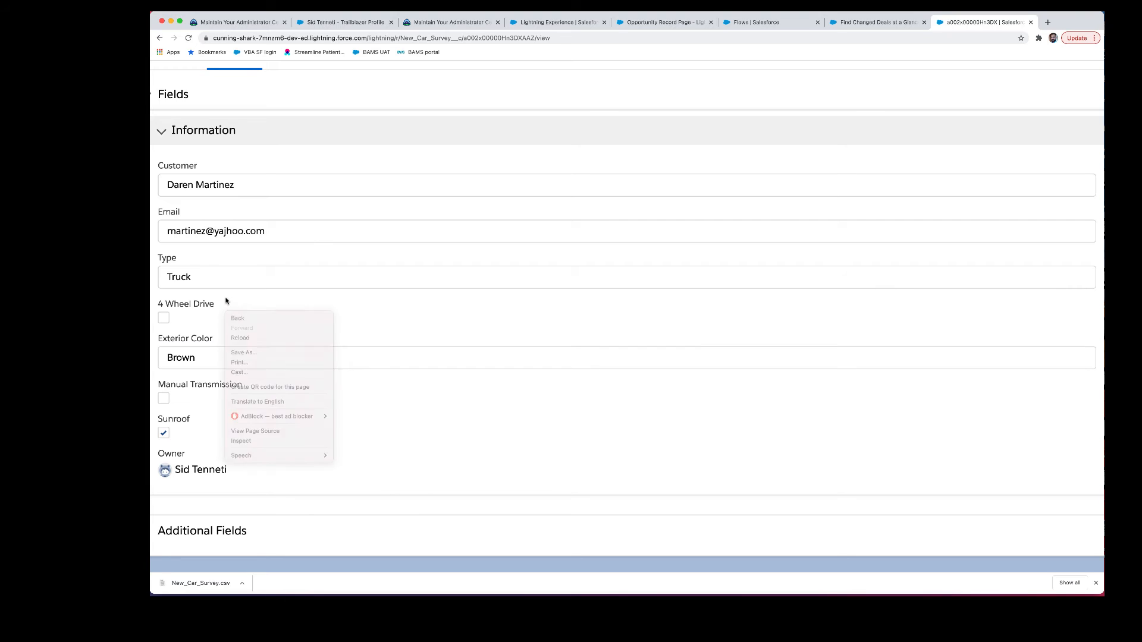
pyautogui.scroll(-5, 296, 323)
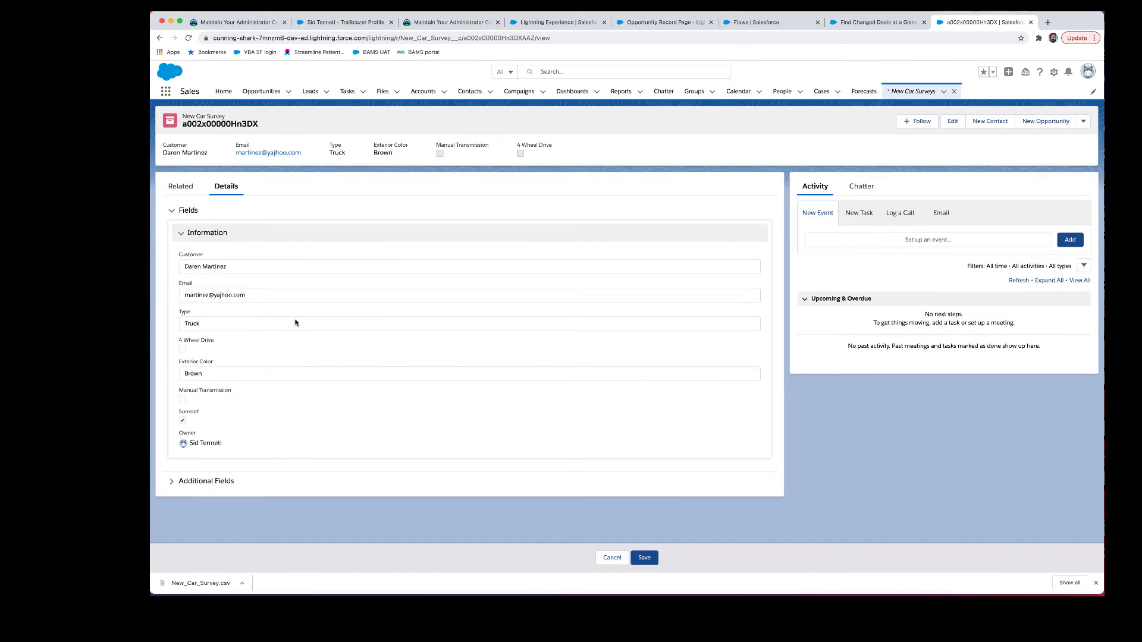
# Step: Save the survey record with Type SUV, change it back to Coupe and save, then return to Trailhead
pyautogui.click(222, 325)
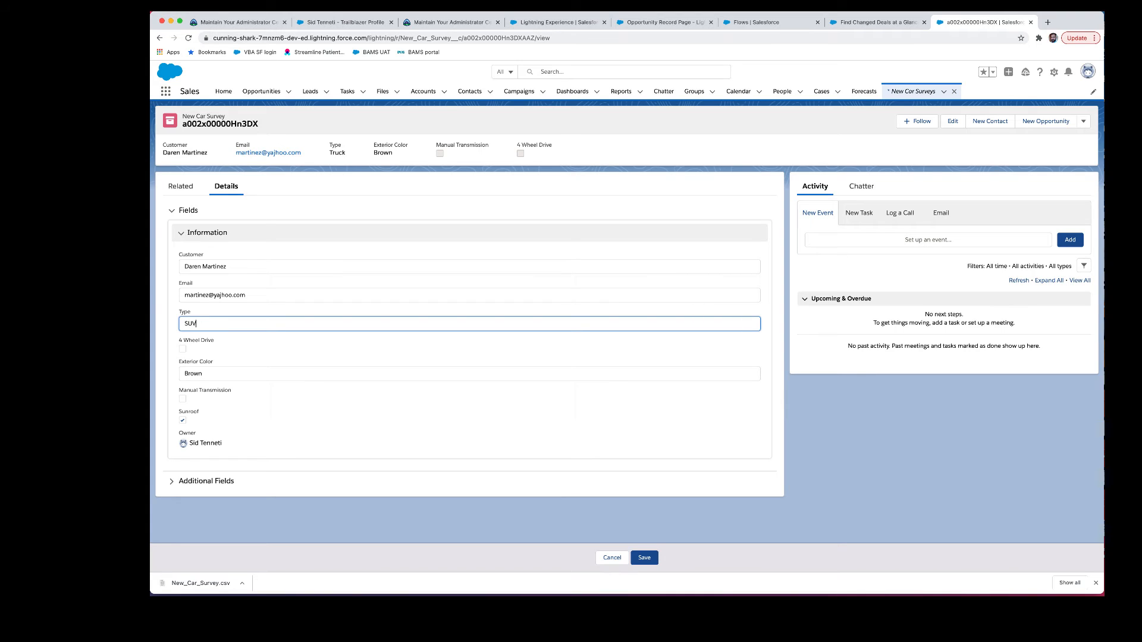
pyautogui.click(643, 557)
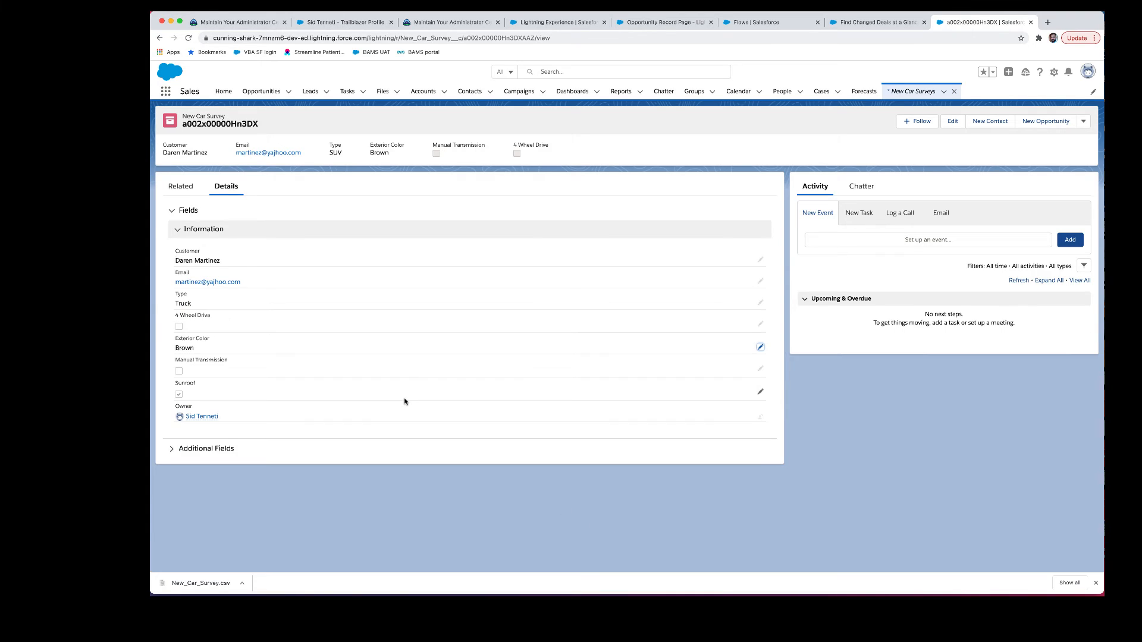
pyautogui.click(762, 303)
pyautogui.press('super+a')
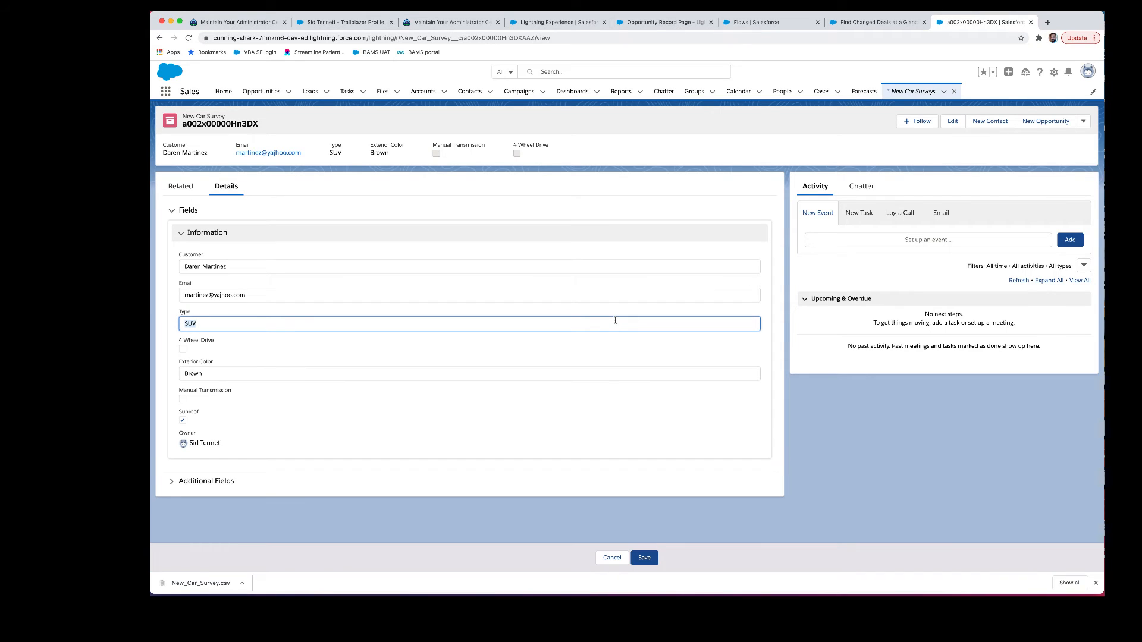
pyautogui.write('Coupe')
pyautogui.click(648, 558)
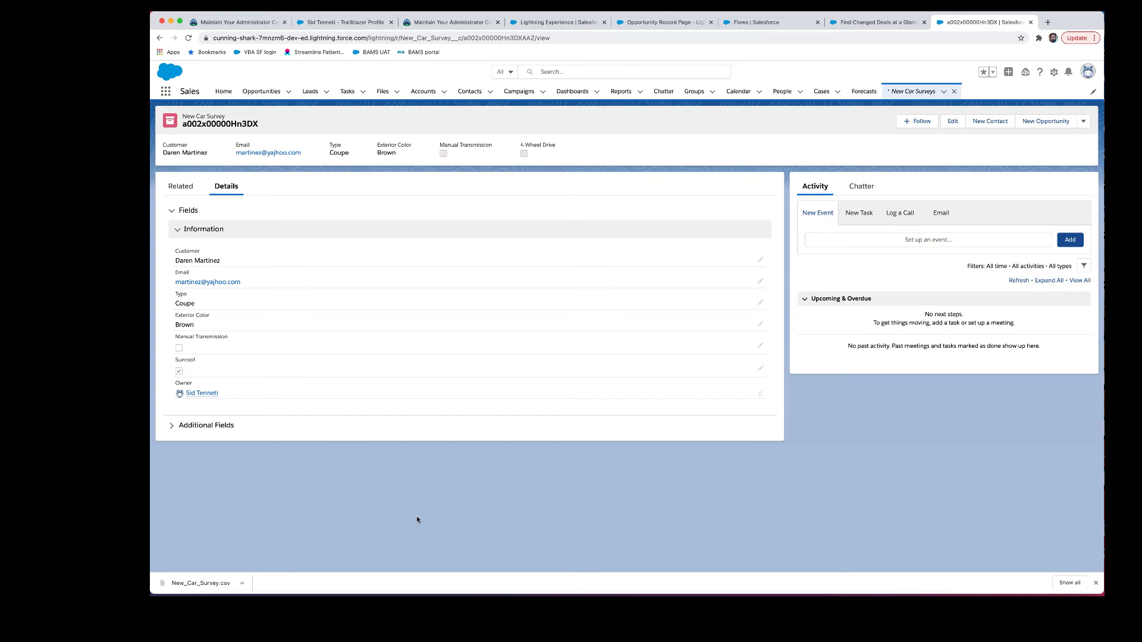
pyautogui.click(418, 25)
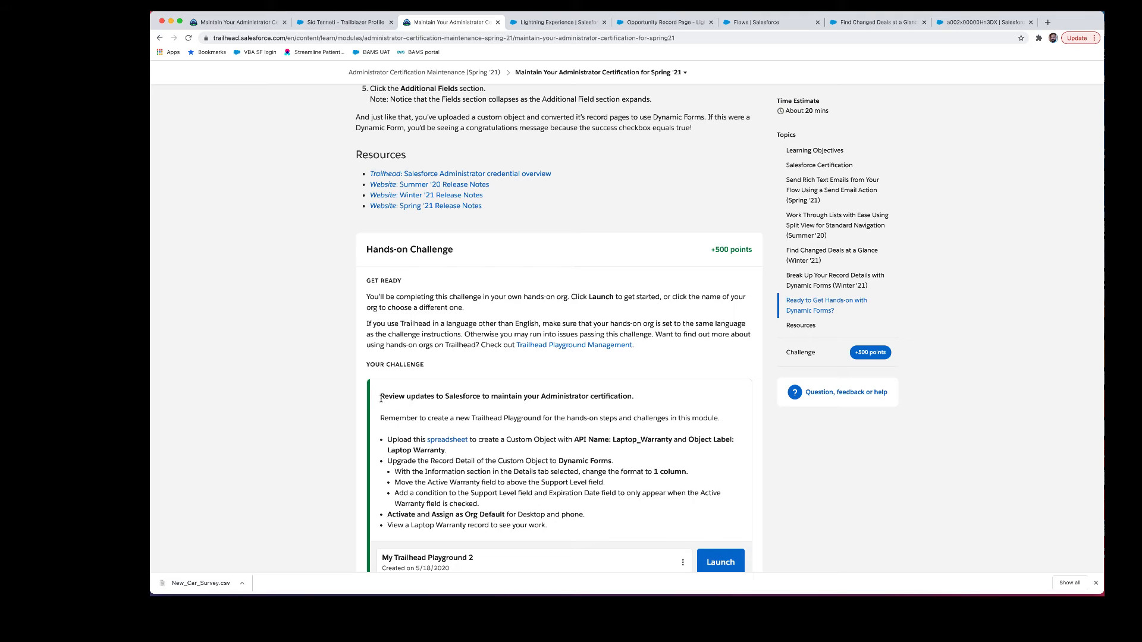
# Step: Download the challenge's Laptop_Warranty.csv spreadsheet from the Hands-on Challenge
pyautogui.click(446, 440)
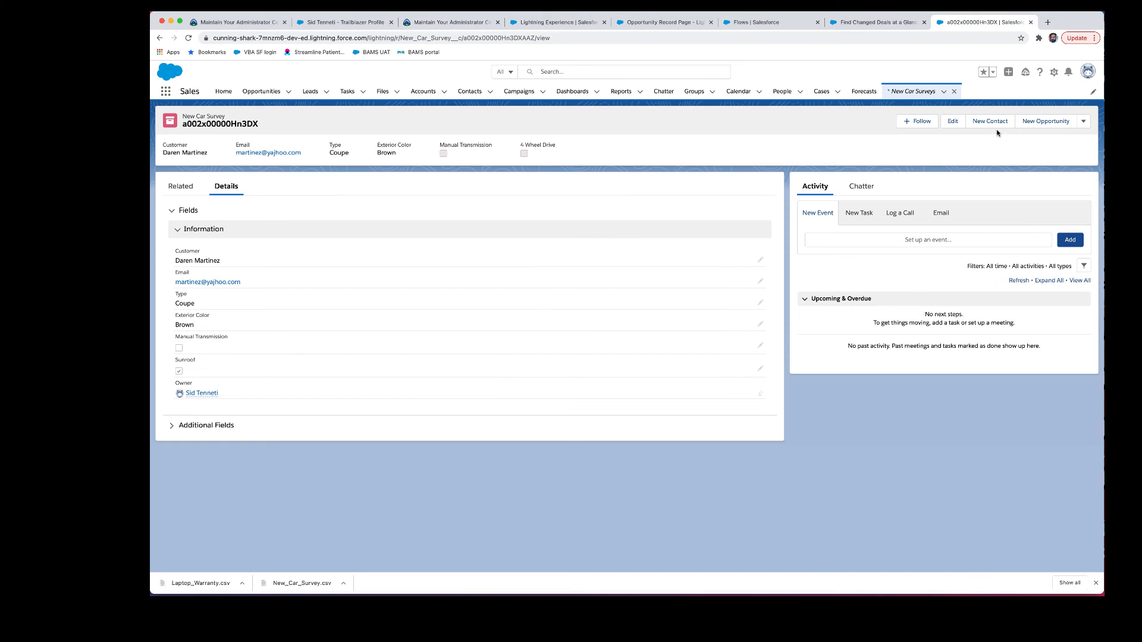
# Step: In Setup's Object Manager, start creating a custom object from a spreadsheet
pyautogui.click(1054, 72)
pyautogui.click(1032, 97)
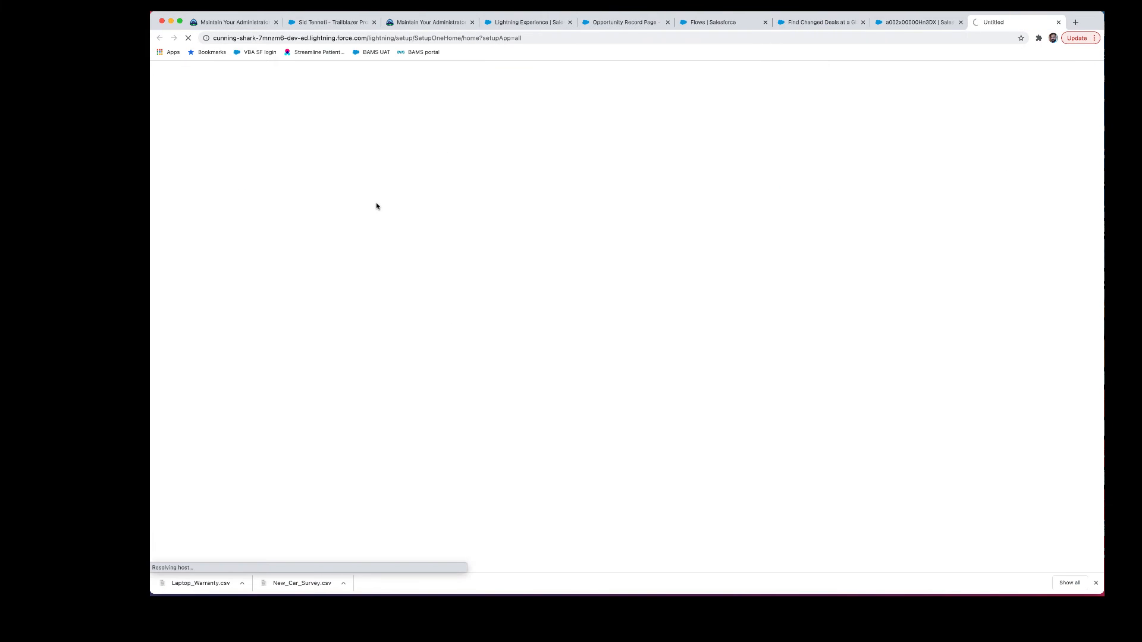
pyautogui.click(268, 92)
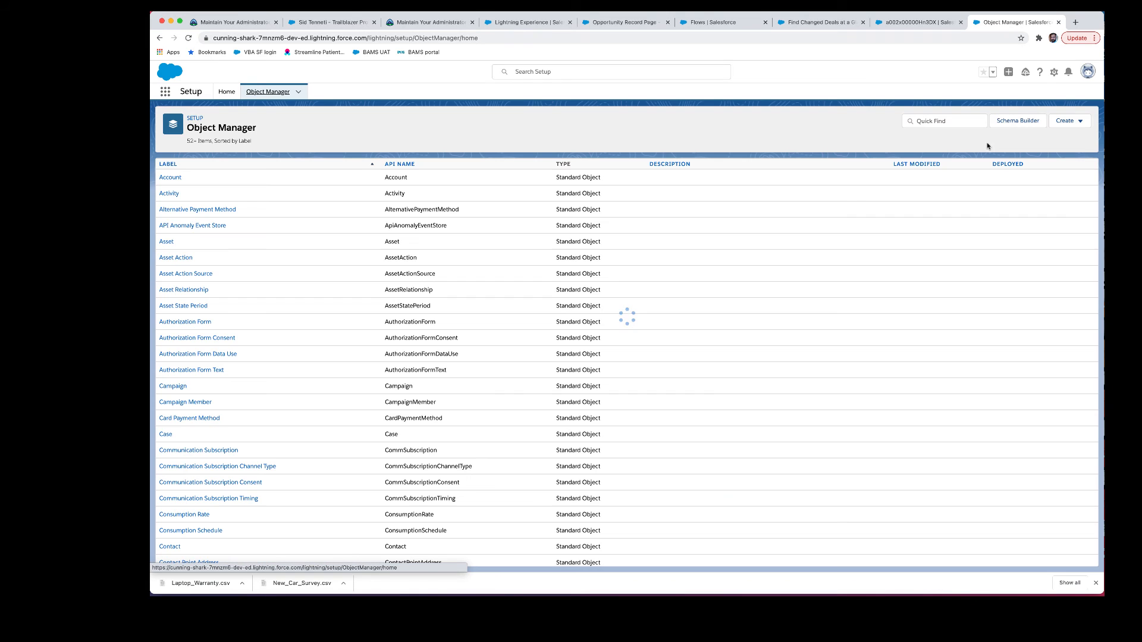
pyautogui.click(1060, 123)
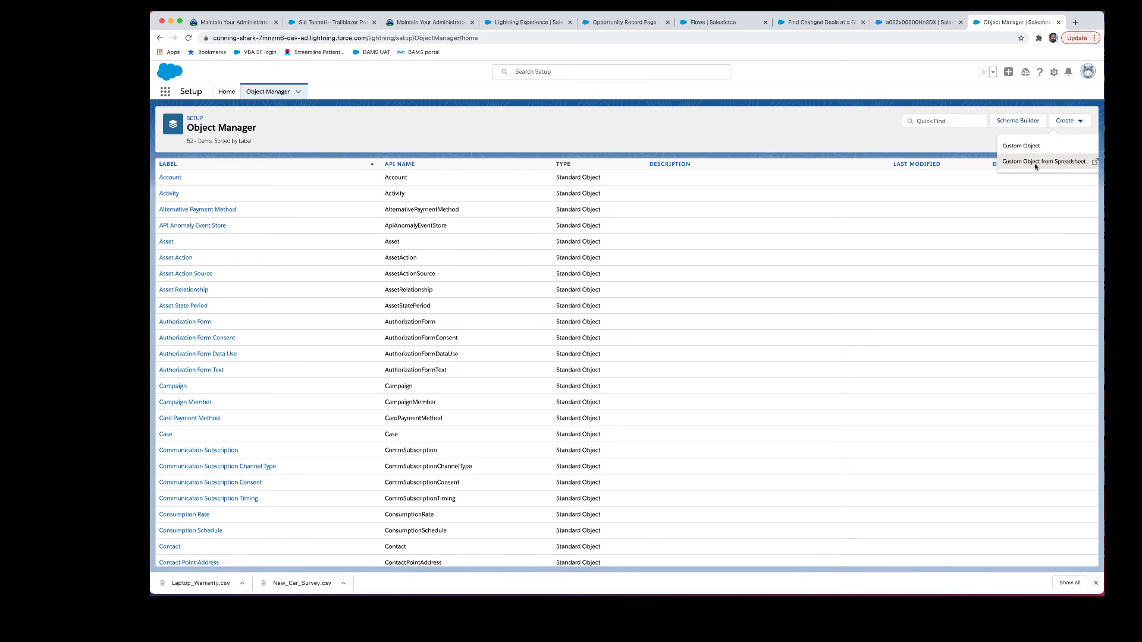
pyautogui.click(1034, 162)
# Step: Sign in with the org account, upload Laptop_Warranty.csv and accept its detected fields
pyautogui.click(589, 231)
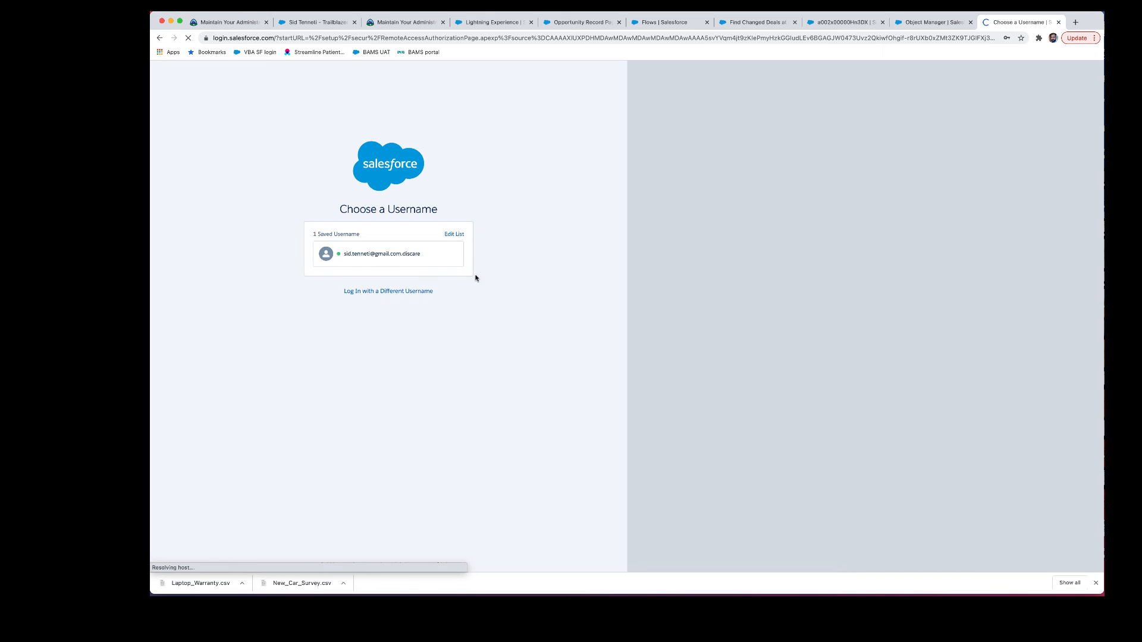
pyautogui.click(447, 252)
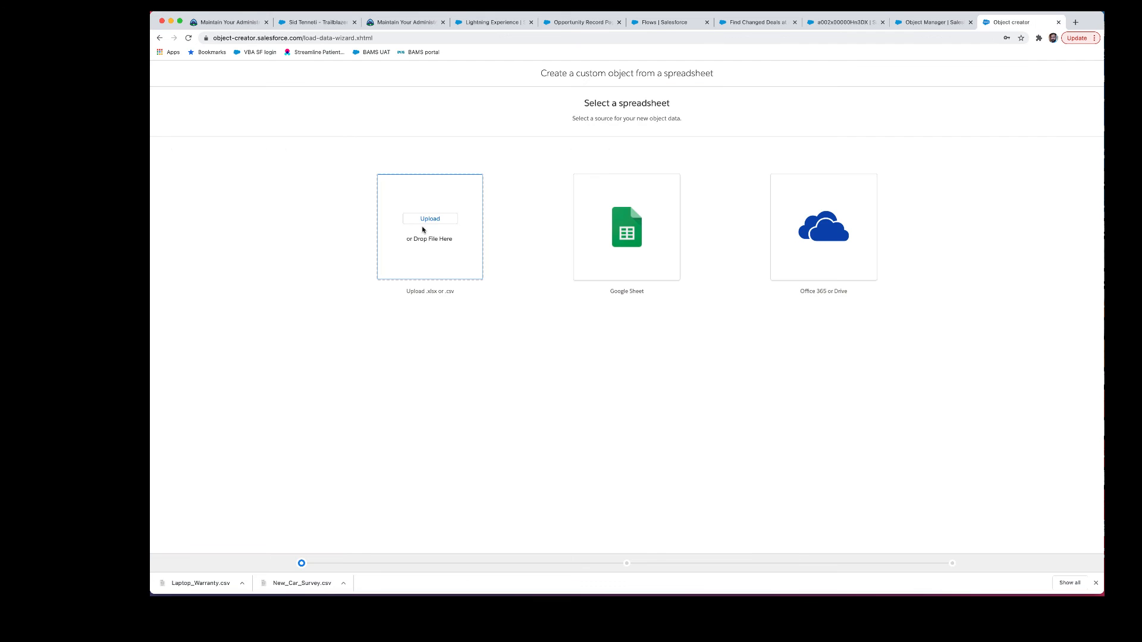
pyautogui.click(435, 299)
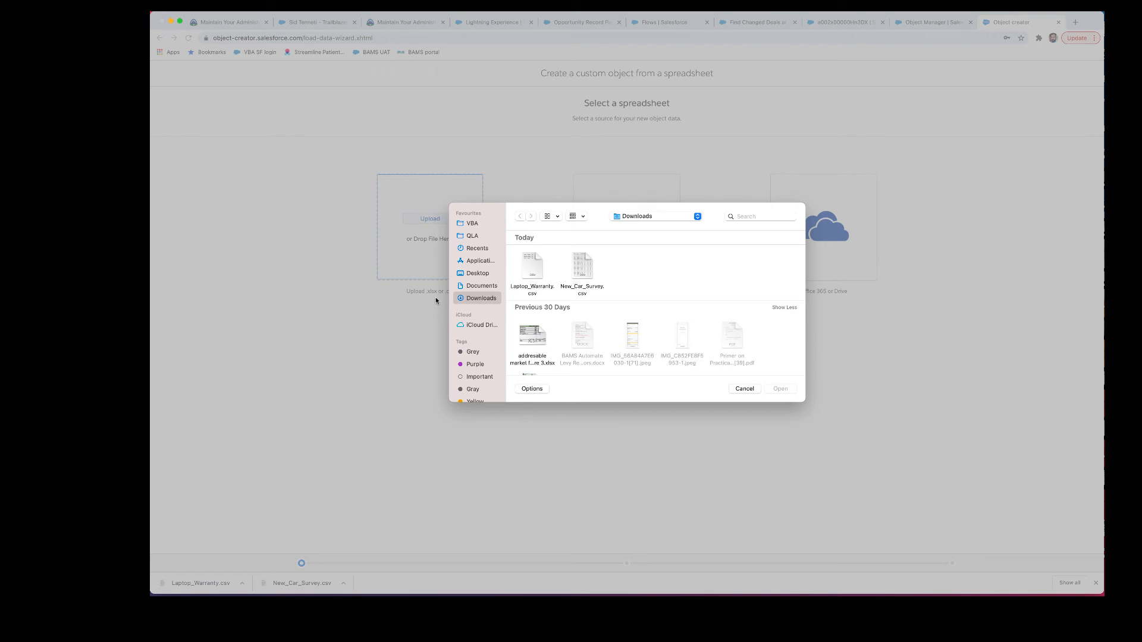
pyautogui.click(541, 270)
pyautogui.click(780, 389)
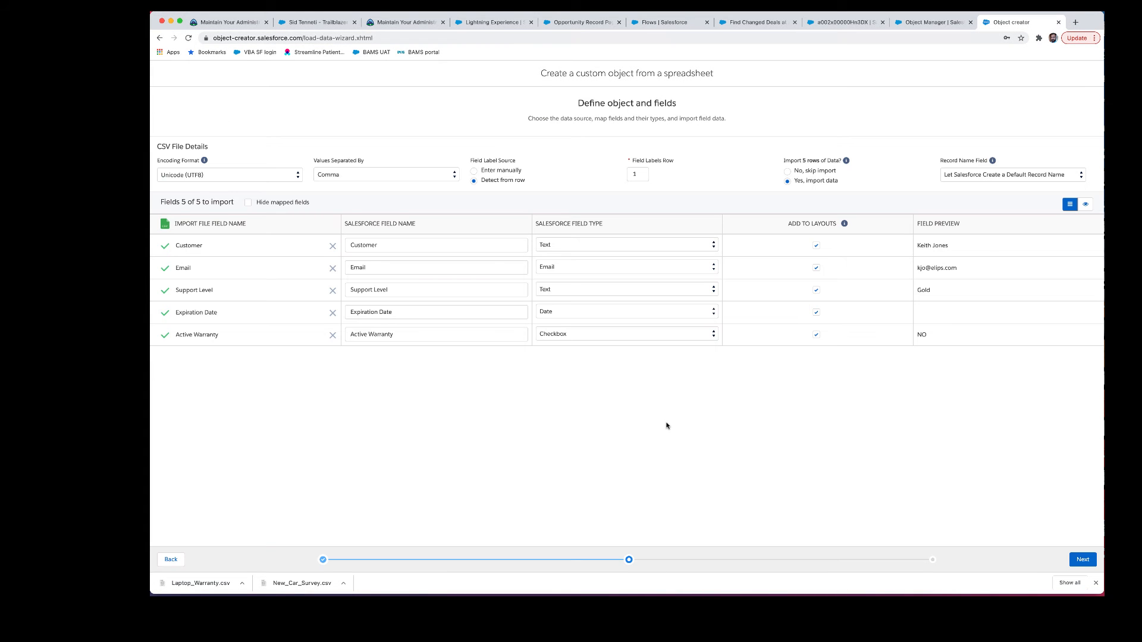
pyautogui.click(1082, 559)
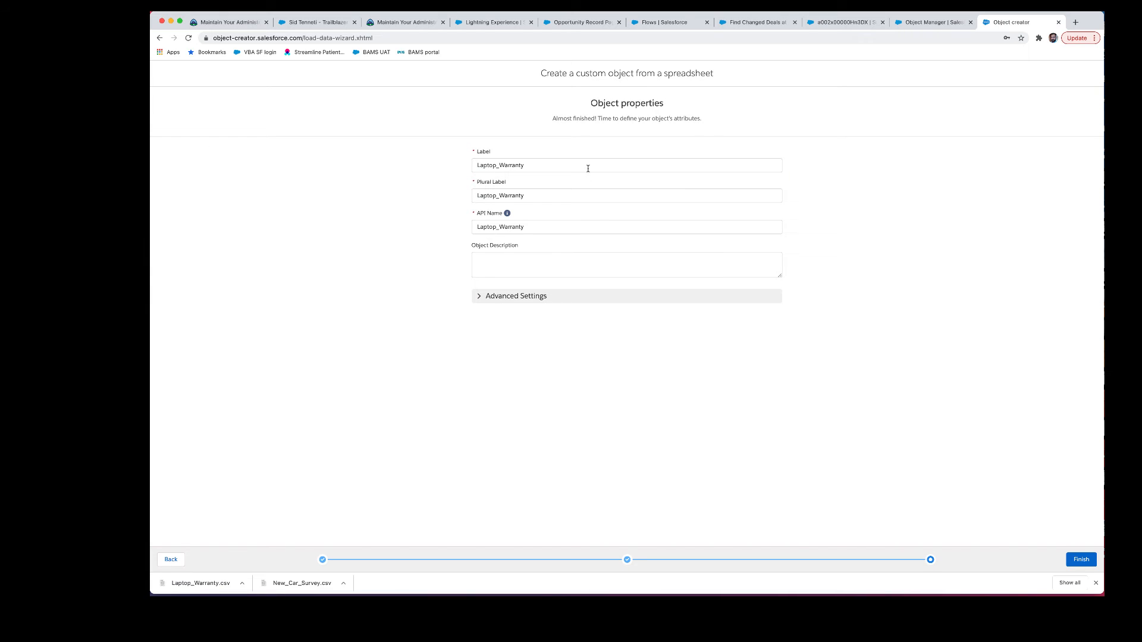
# Step: Label the object 'Laptop Warranty', create it, and return to Object Manager
pyautogui.click(589, 168)
pyautogui.press('super+a')
pyautogui.write('Laptop Warranty')
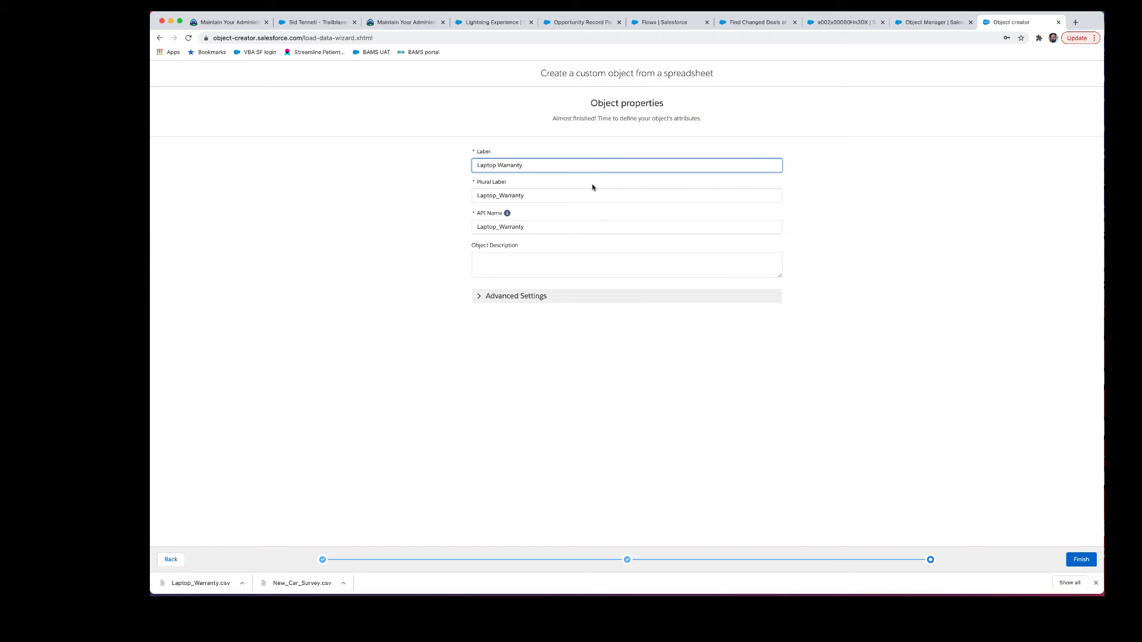
pyautogui.click(493, 224)
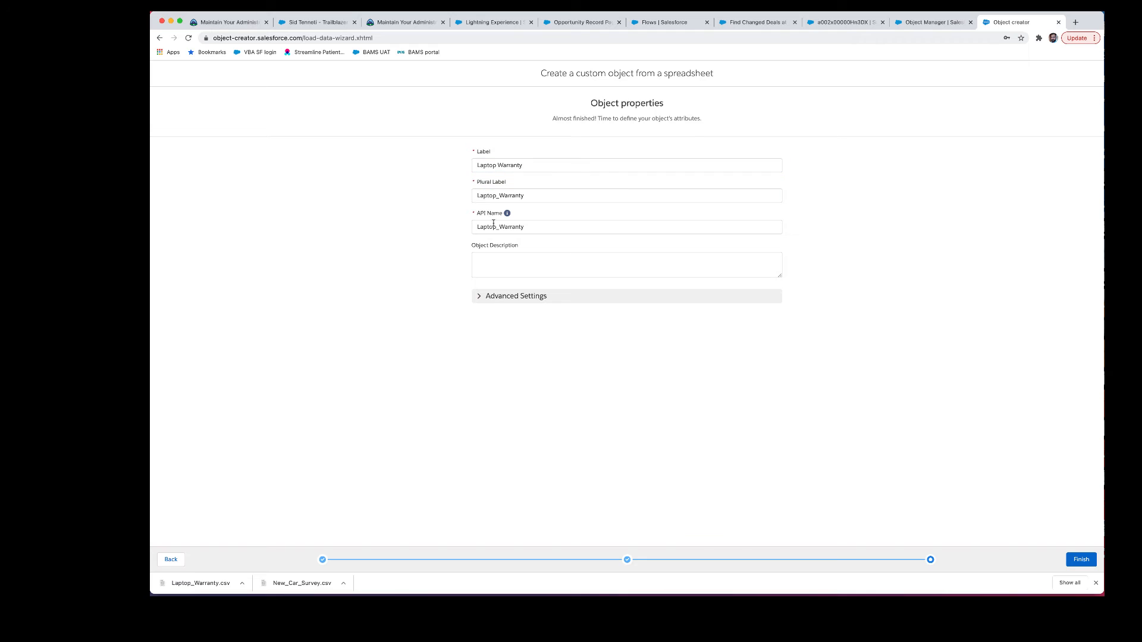
pyautogui.click(1081, 560)
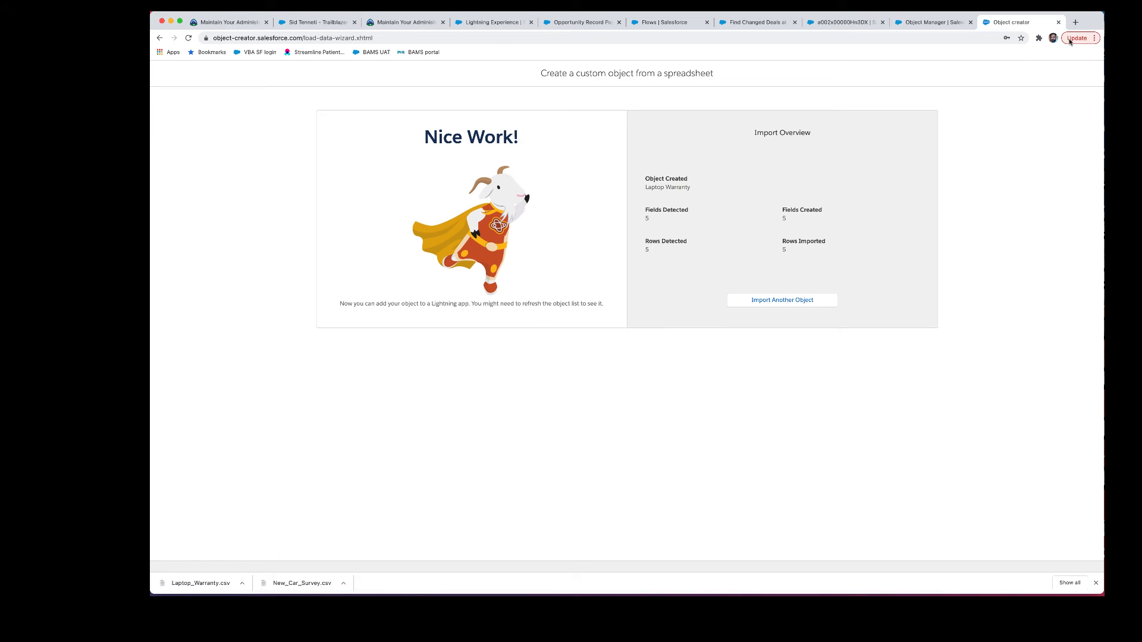
pyautogui.click(1058, 22)
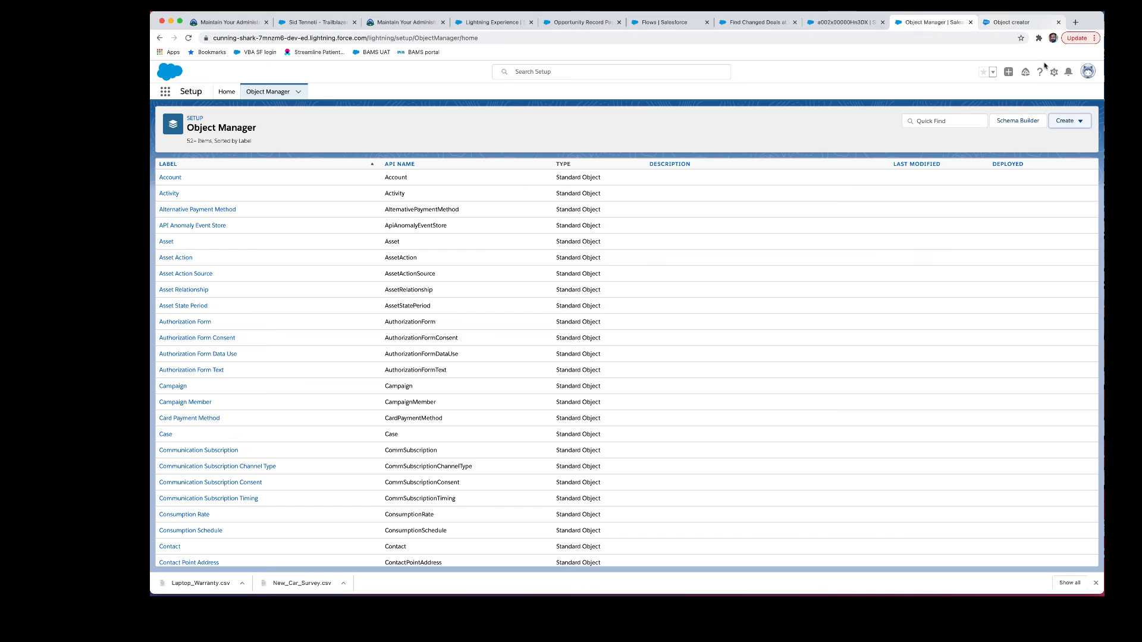
# Step: Open the first record in the All Laptop Warranty list and choose Edit Page from Setup
pyautogui.click(166, 92)
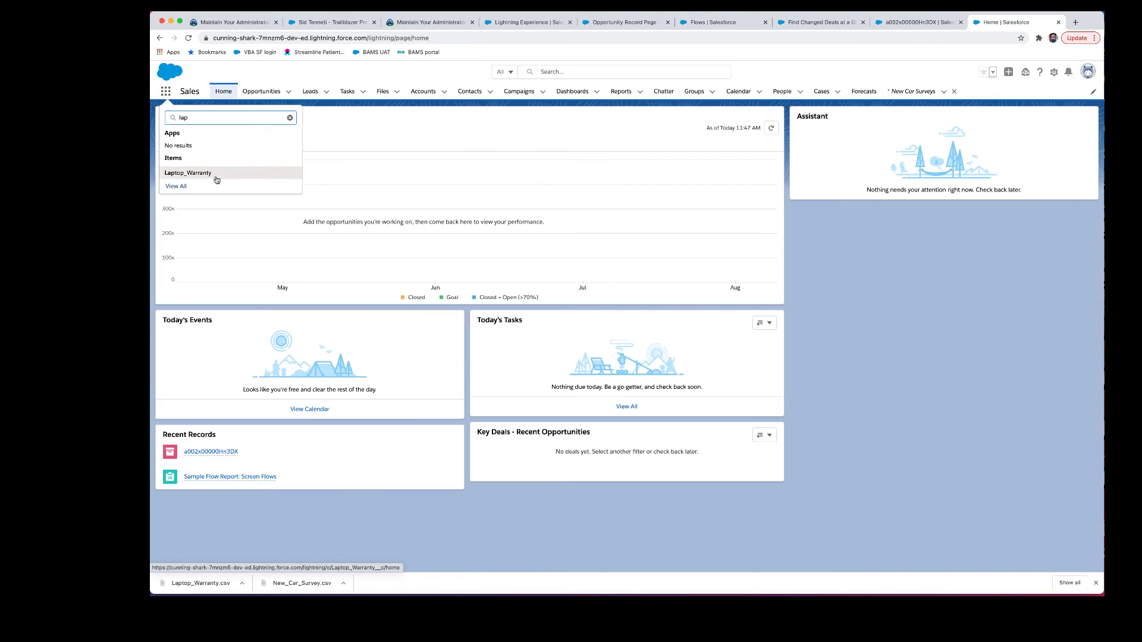
pyautogui.click(216, 176)
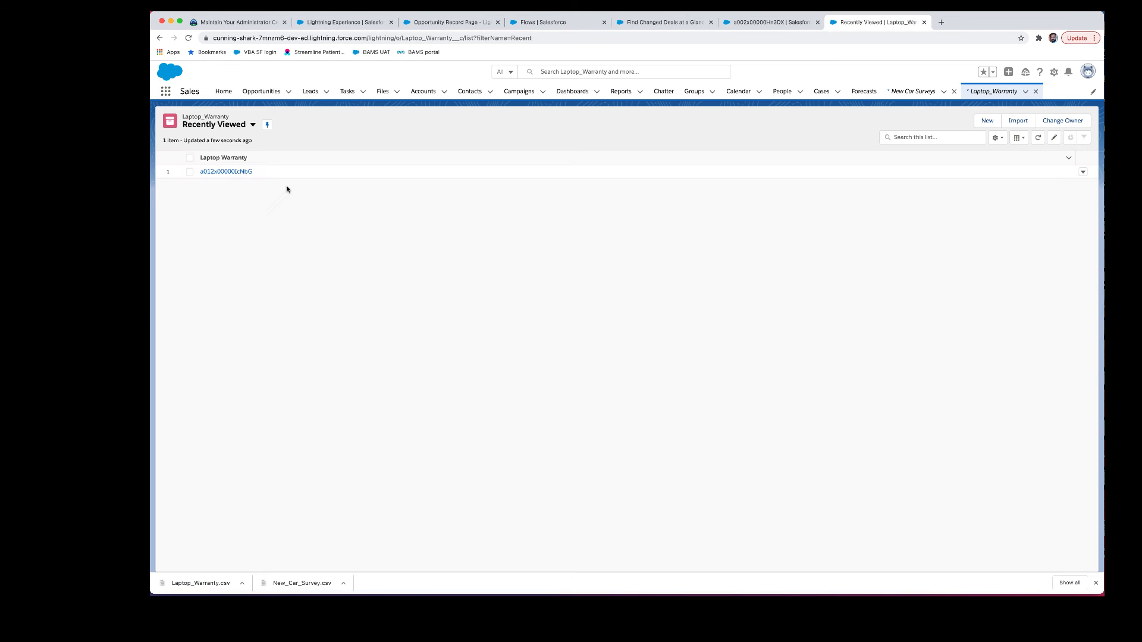
pyautogui.click(232, 125)
pyautogui.click(247, 153)
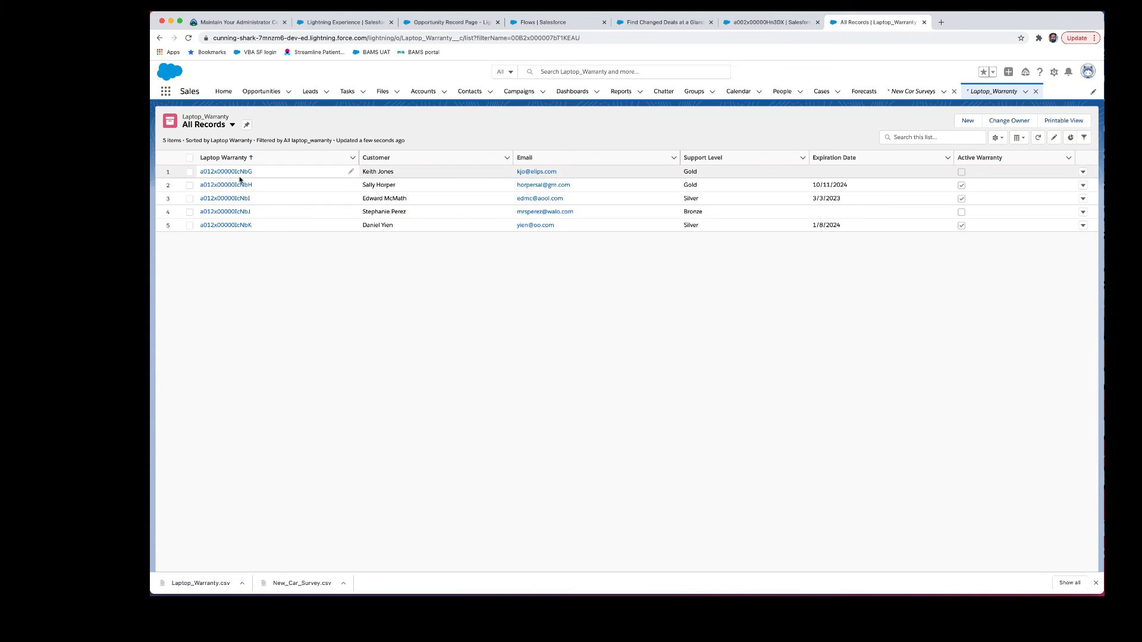
pyautogui.click(246, 174)
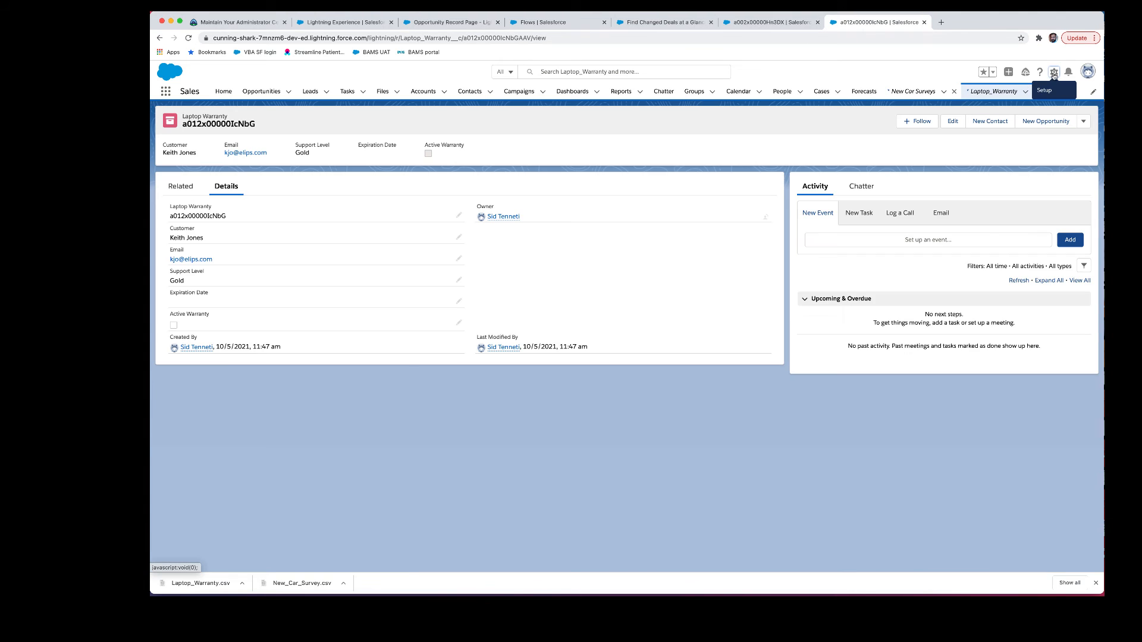
pyautogui.click(1054, 72)
pyautogui.click(1003, 173)
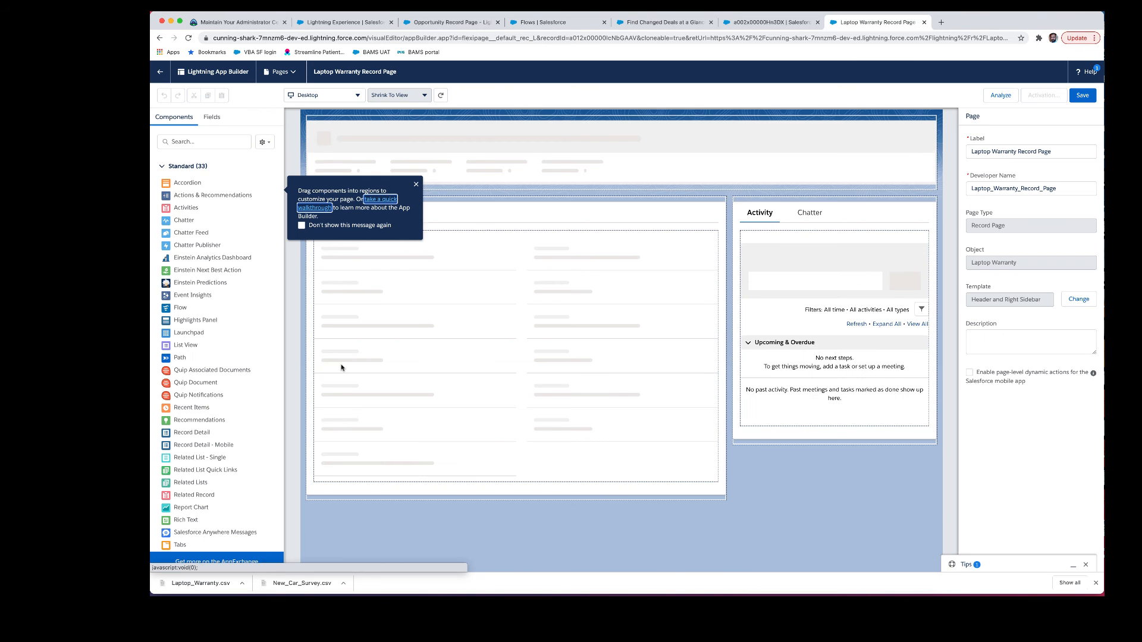
# Step: Upgrade the Record Detail component to Dynamic Forms
pyautogui.click(547, 316)
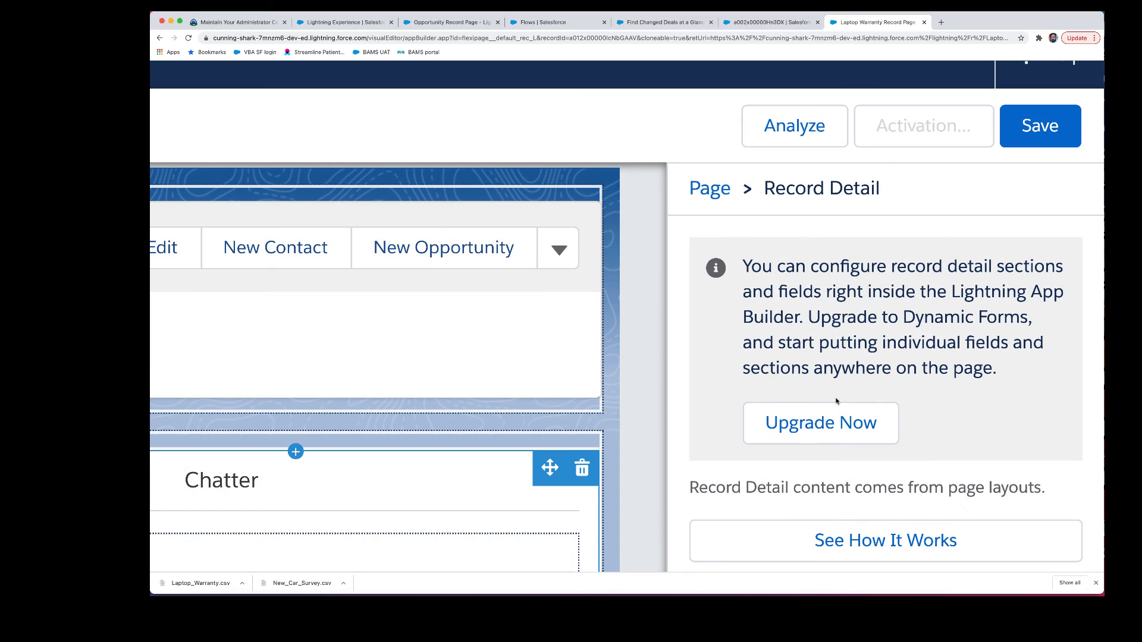
pyautogui.click(1010, 194)
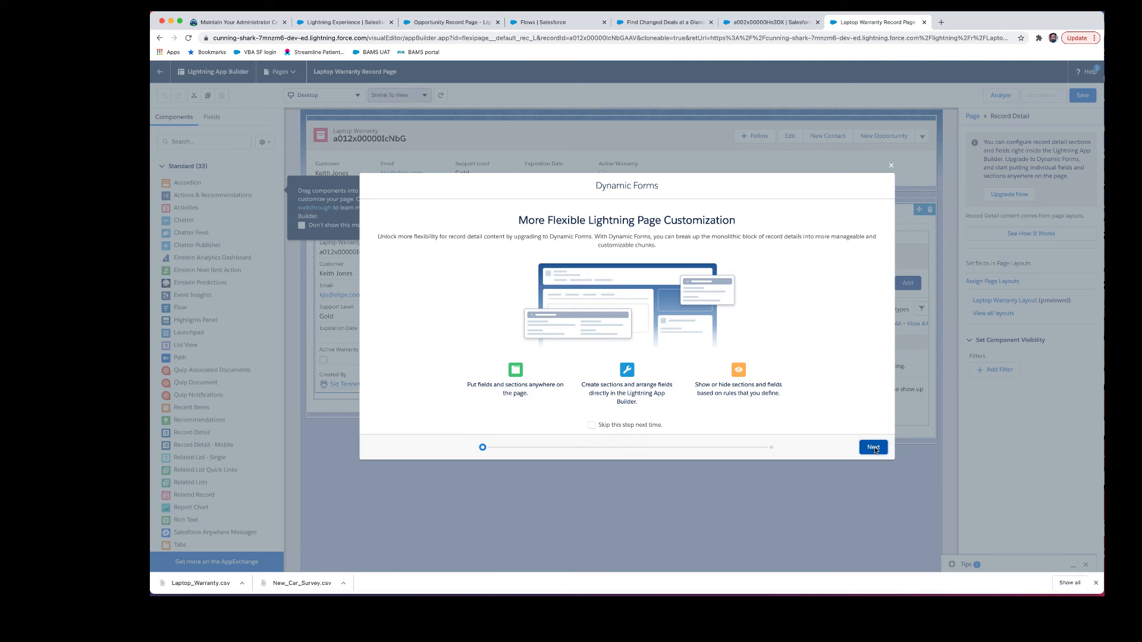
pyautogui.click(873, 448)
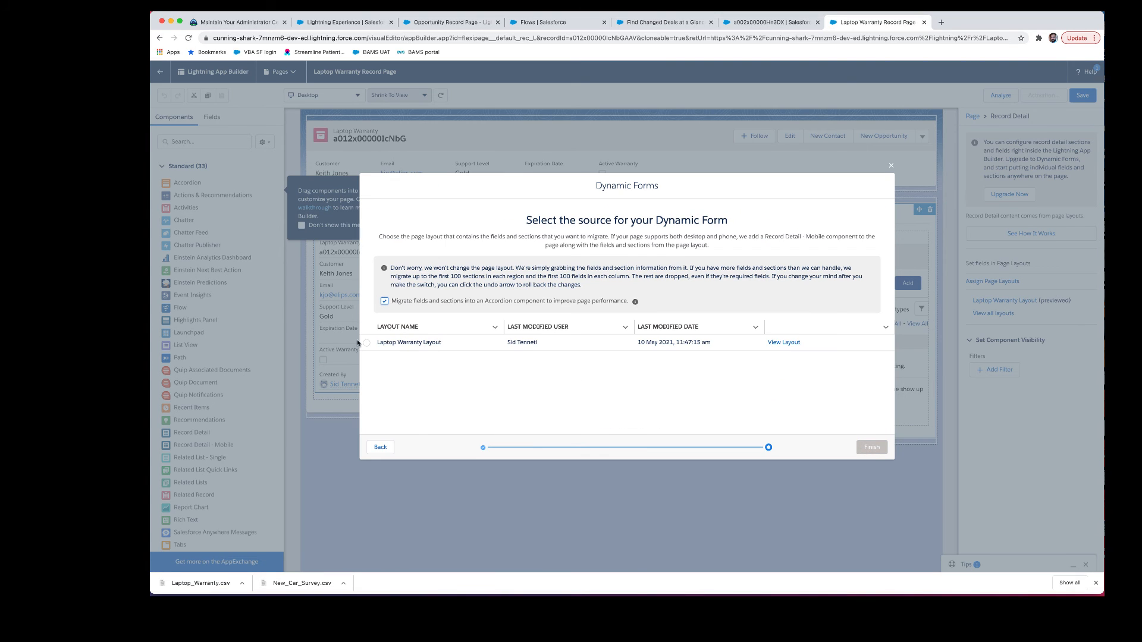
pyautogui.click(858, 448)
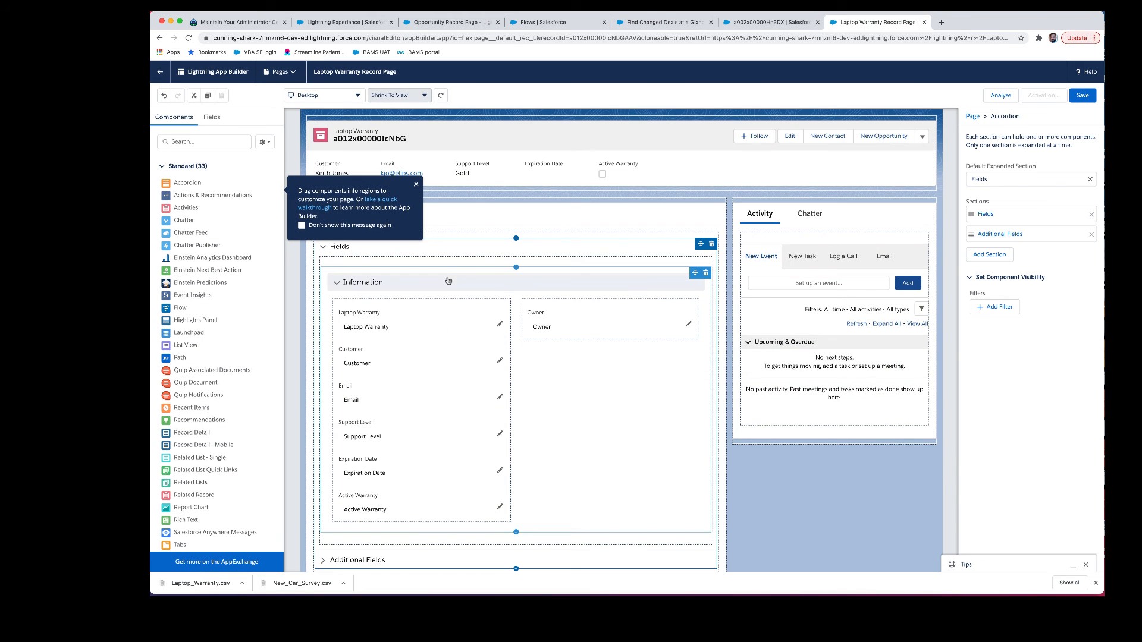
# Step: Set the Information section to 1 Column and move Active Warranty above Support Level
pyautogui.click(536, 274)
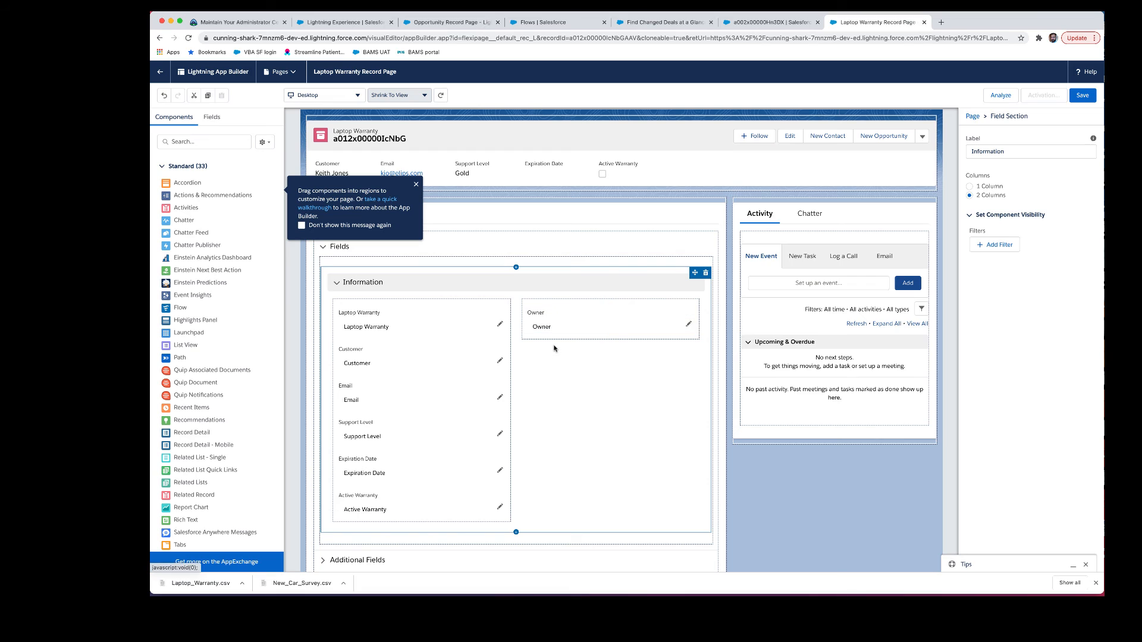
pyautogui.click(991, 187)
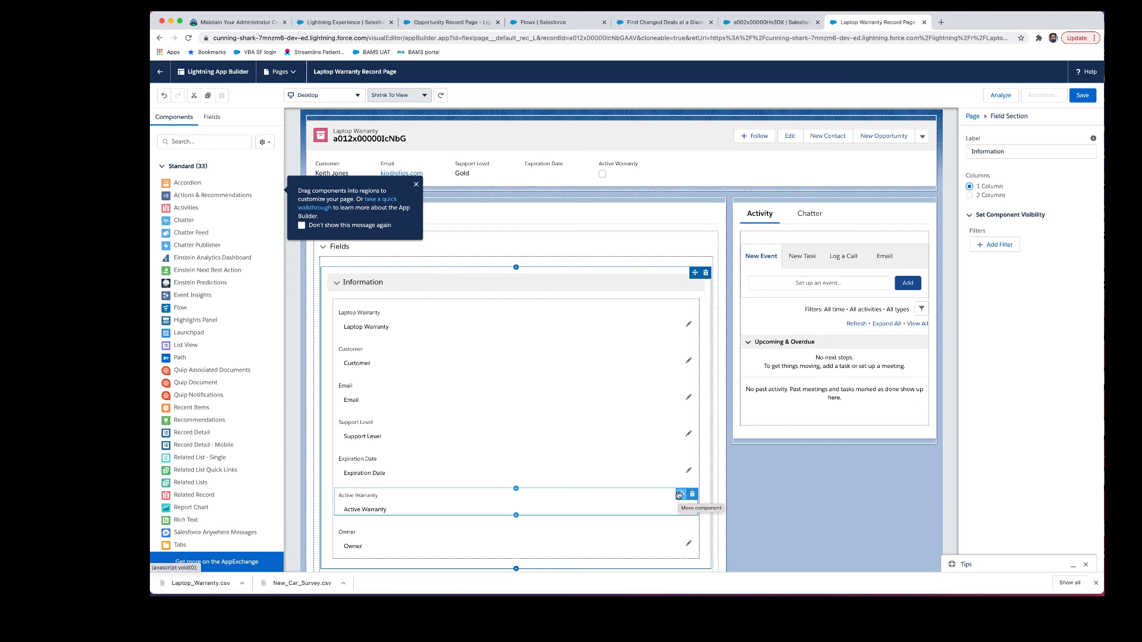
pyautogui.moveTo(678, 495); pyautogui.dragTo(677, 414)
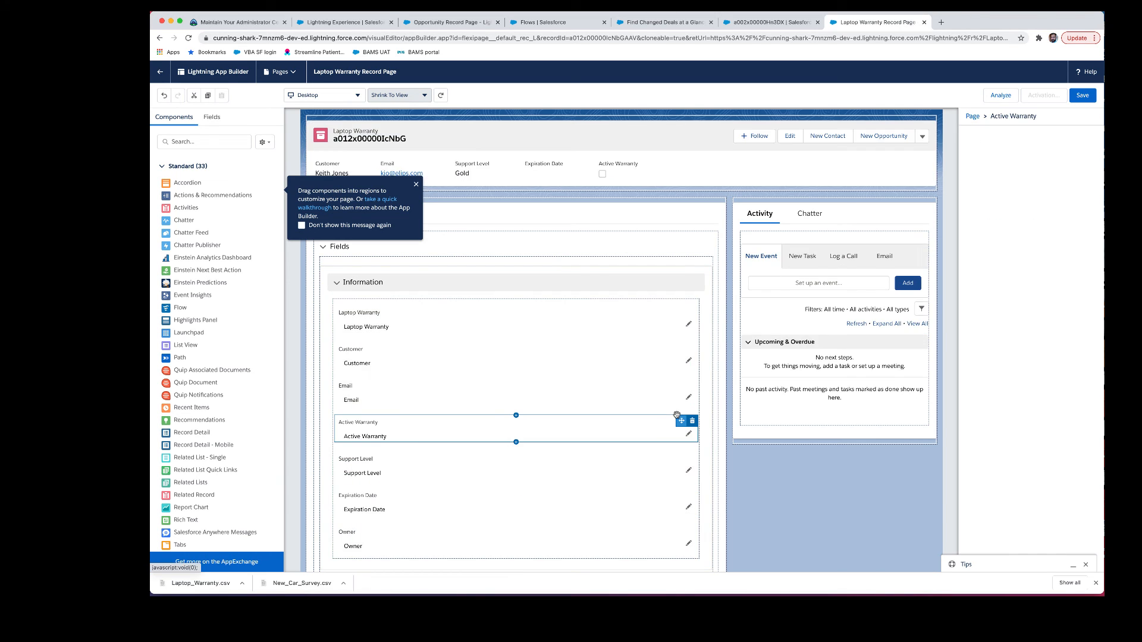
# Step: Make Support Level visible only when Active Warranty equals true
pyautogui.click(670, 443)
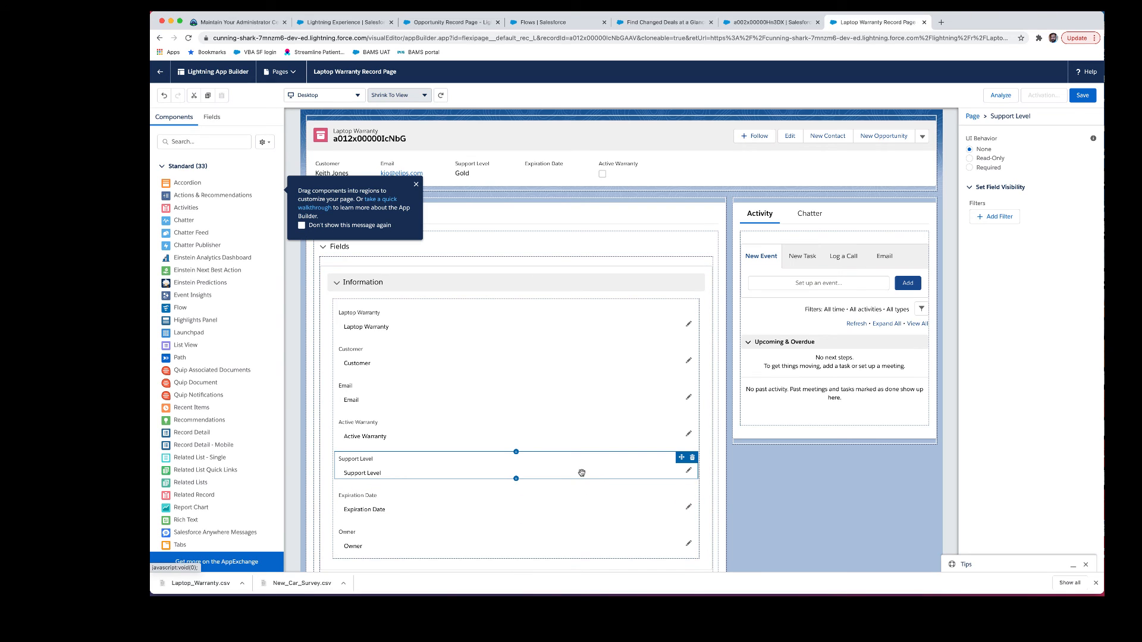
pyautogui.click(990, 219)
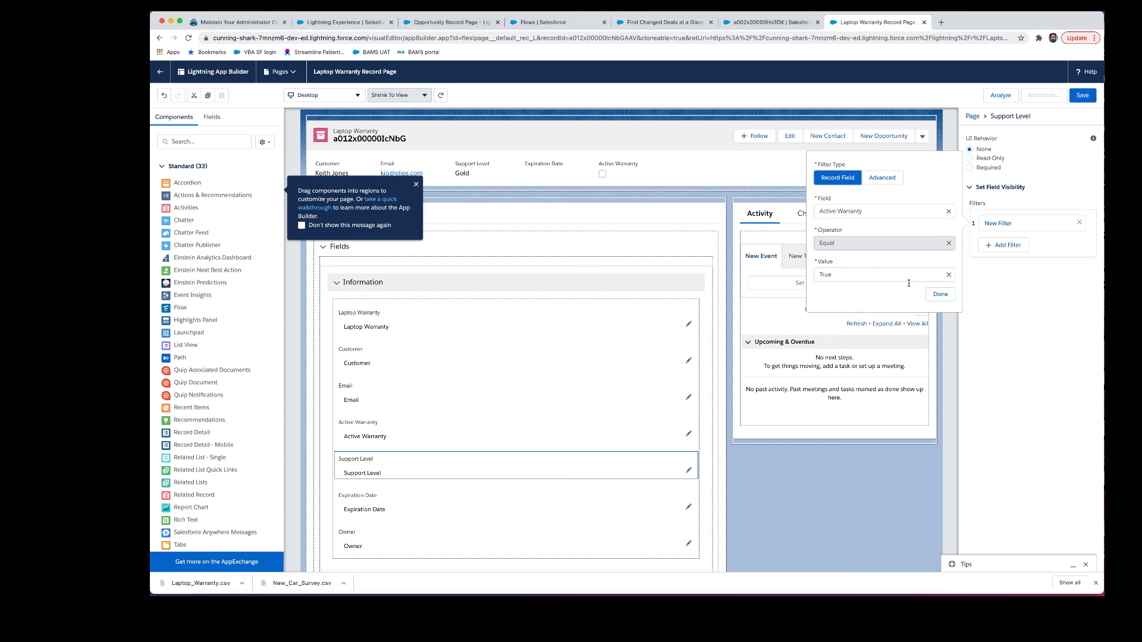
pyautogui.click(941, 294)
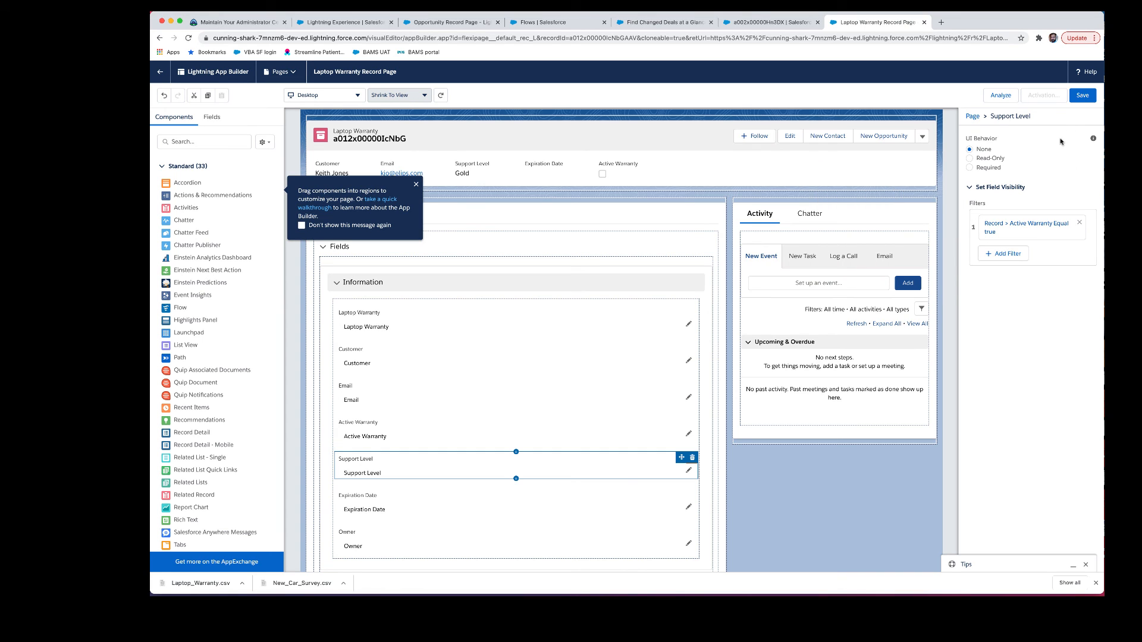
# Step: Give Expiration Date the same Active Warranty equals true filter and save the page
pyautogui.click(482, 501)
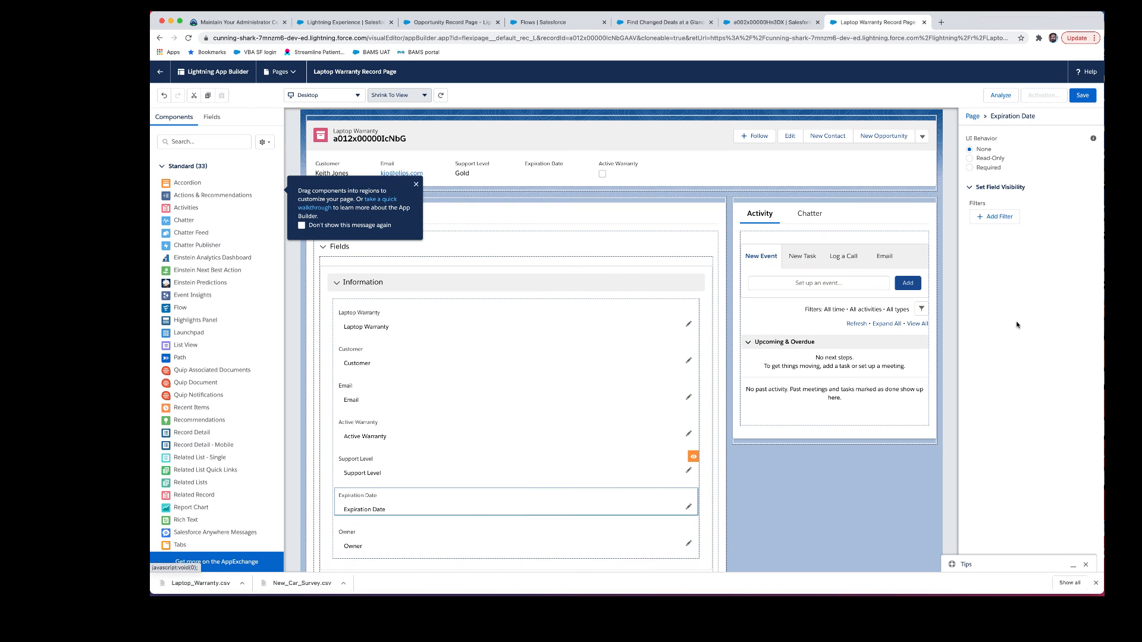
pyautogui.click(994, 218)
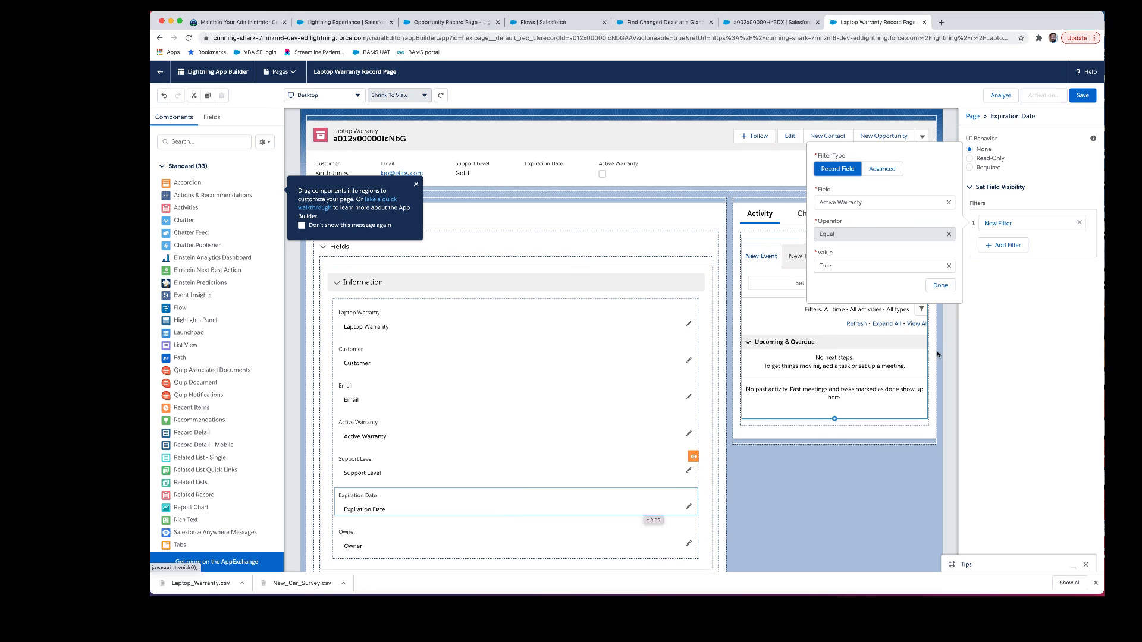
pyautogui.click(941, 285)
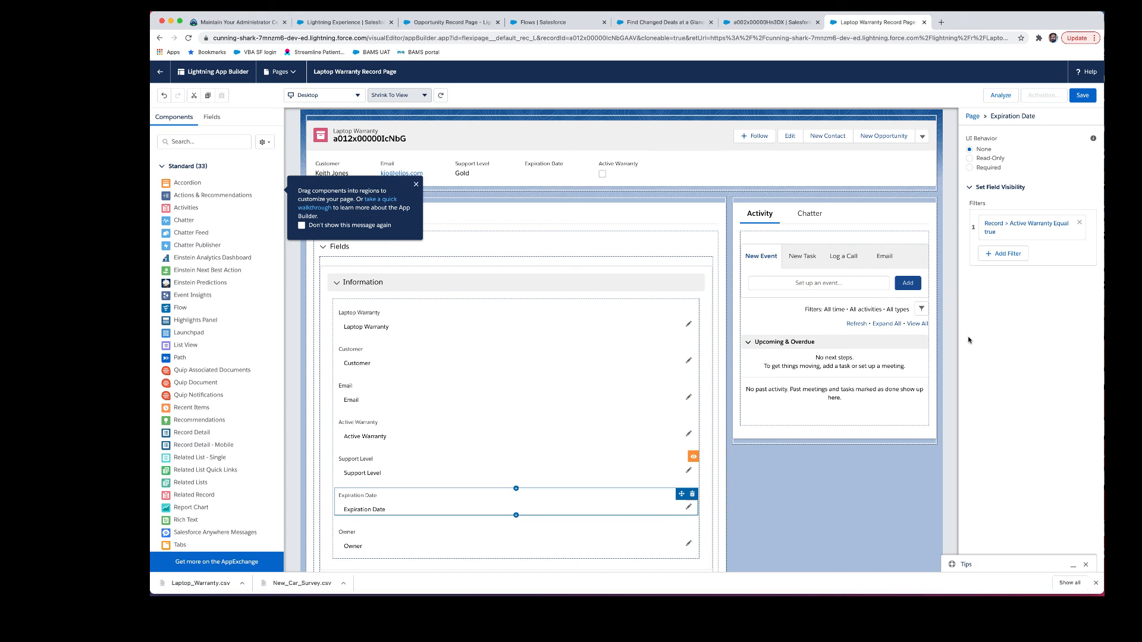
pyautogui.click(1084, 95)
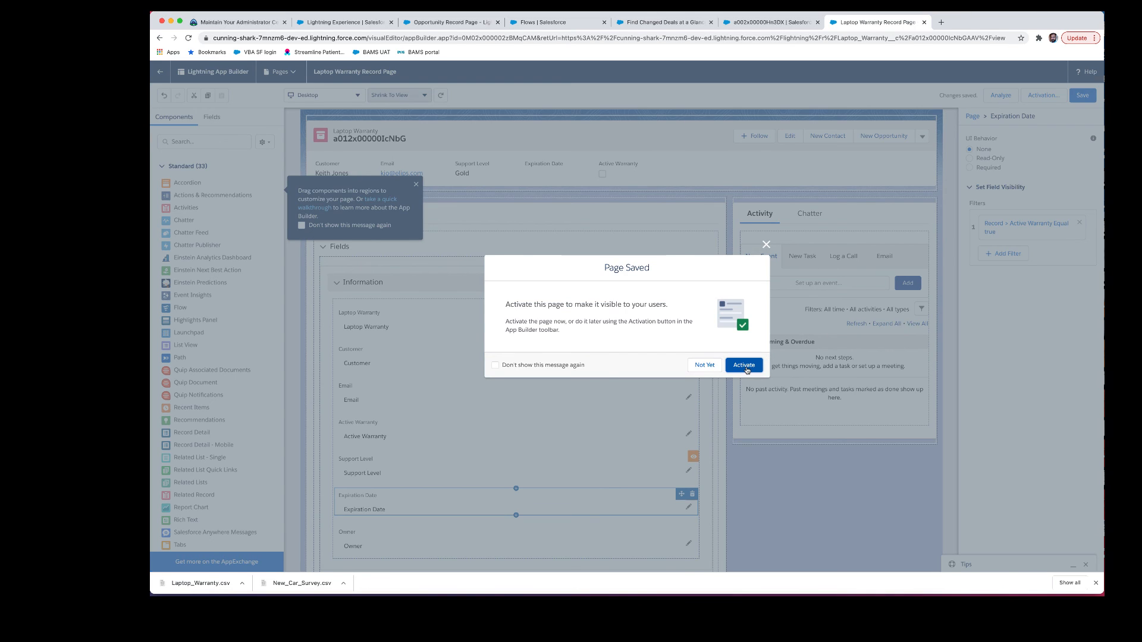
# Step: Activate the page as org default for desktop and phone, then go back to the record
pyautogui.click(747, 369)
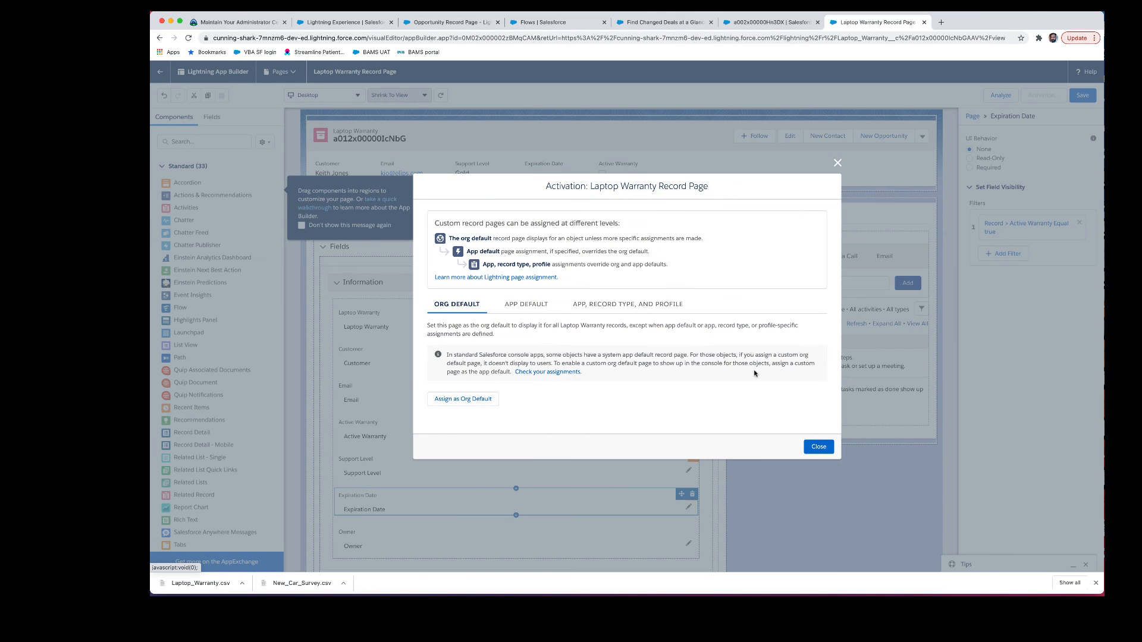
pyautogui.click(457, 400)
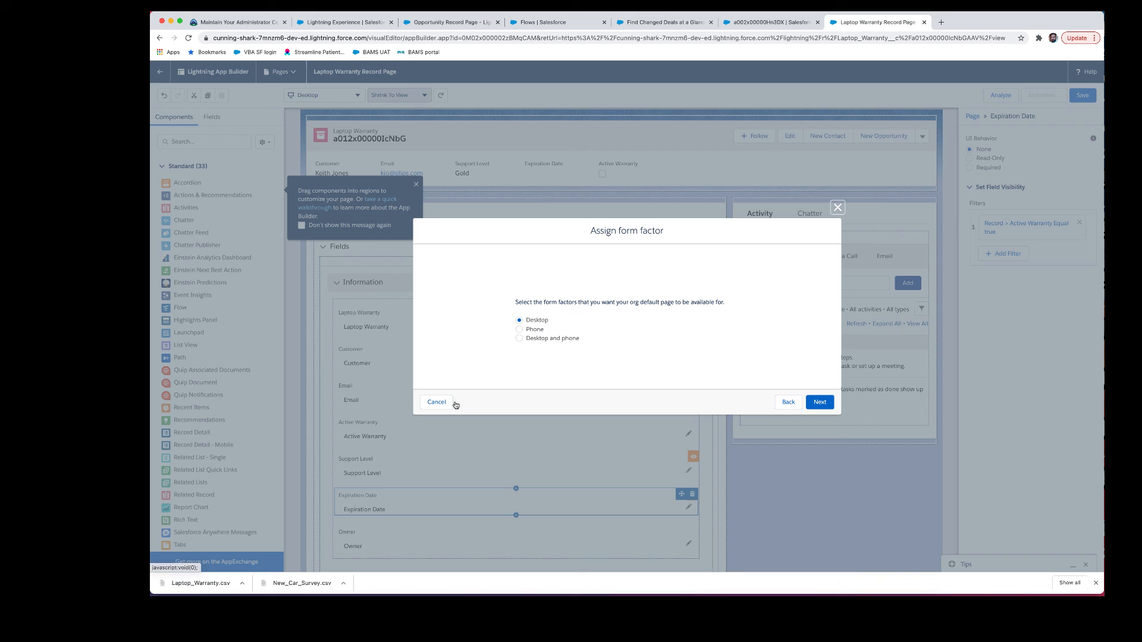
pyautogui.click(547, 340)
pyautogui.click(818, 403)
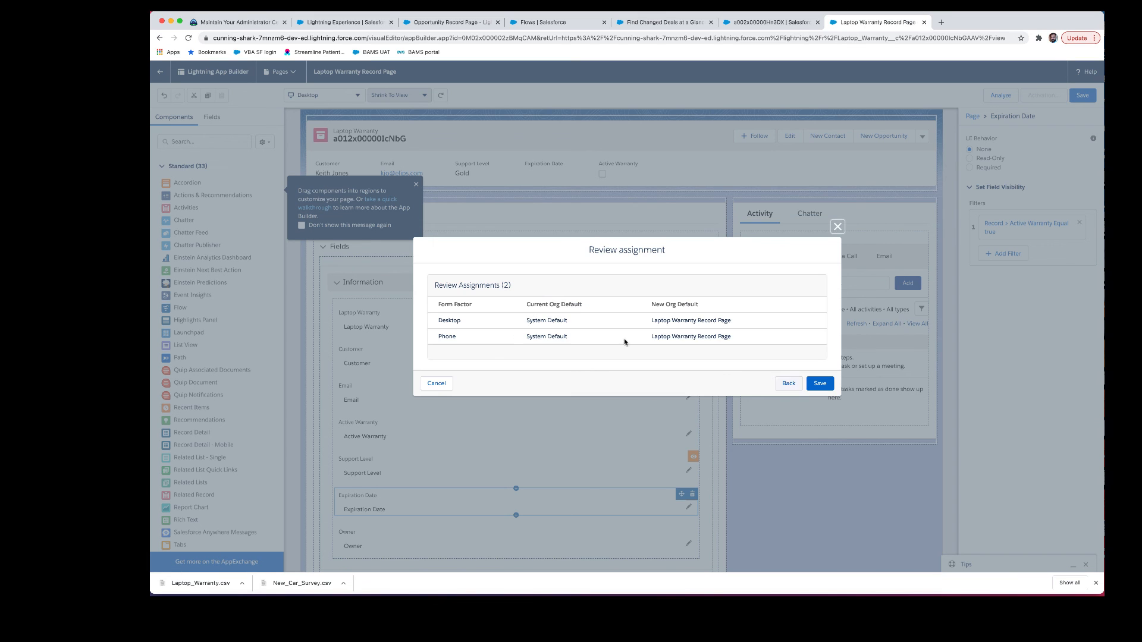
pyautogui.click(819, 383)
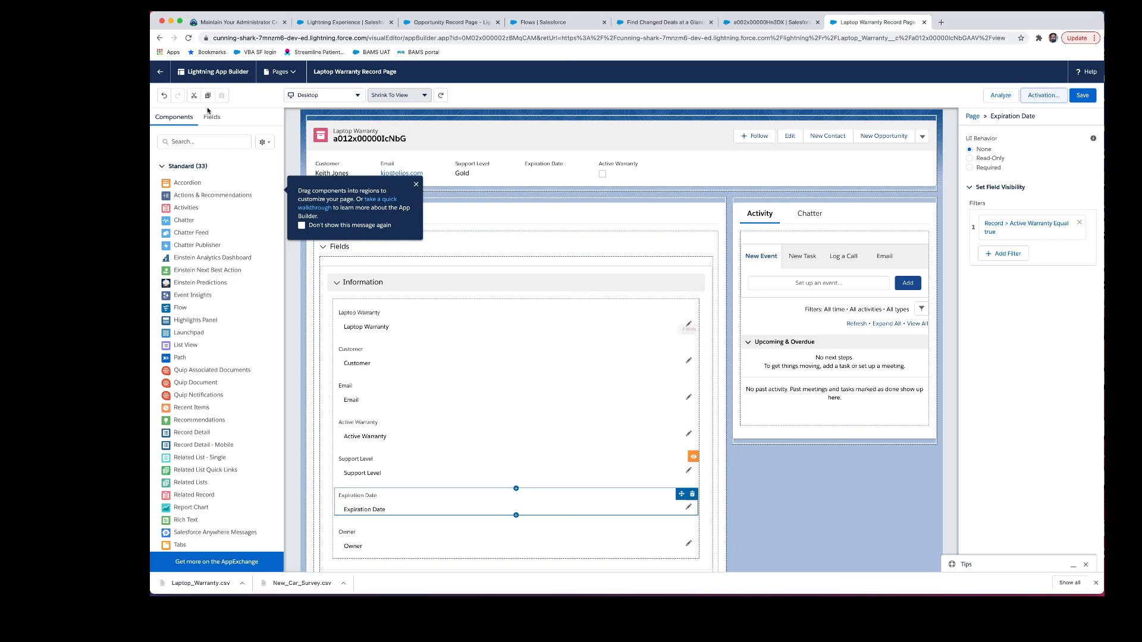
pyautogui.click(160, 73)
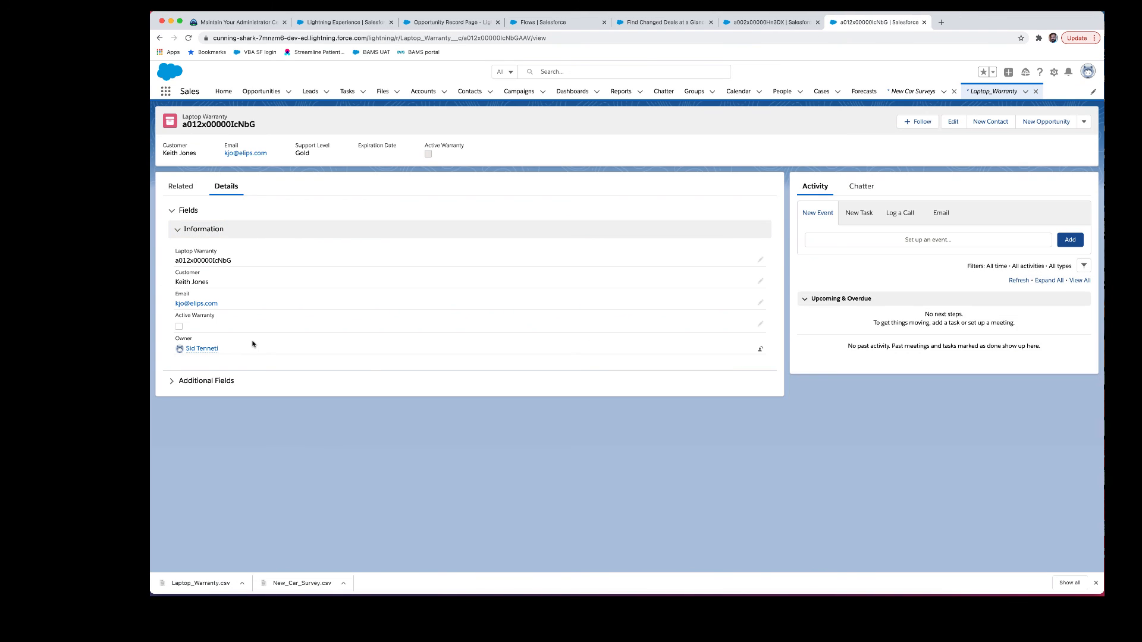
# Step: Edit the record inline, tick then untick Active Warranty to test the conditional fields, and save
pyautogui.moveTo(217, 348)
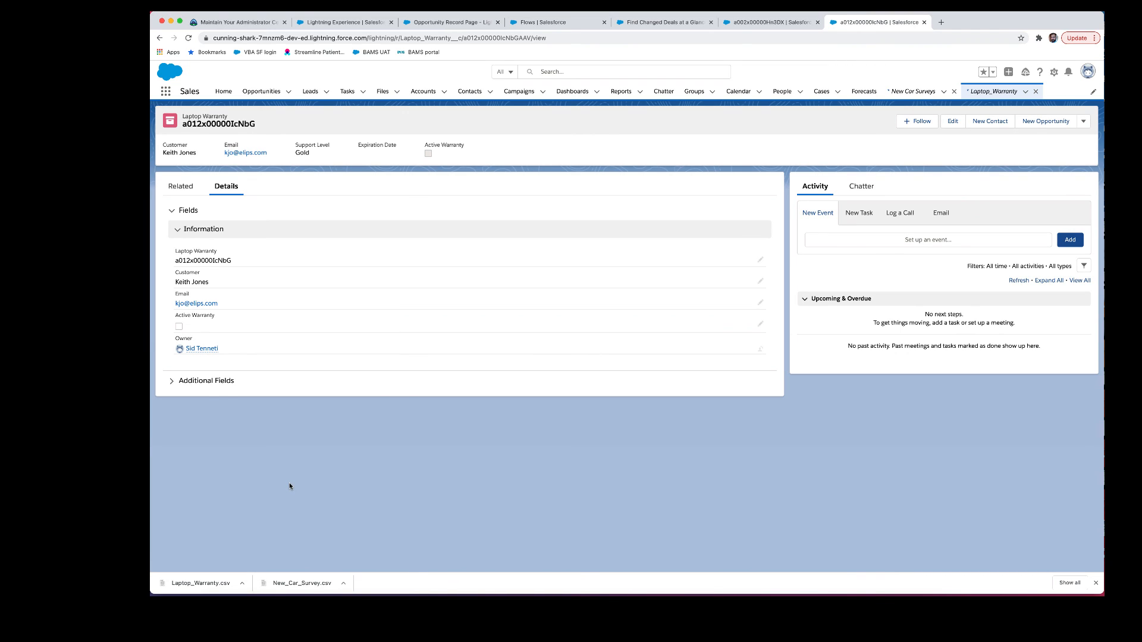
pyautogui.rightClick(227, 459)
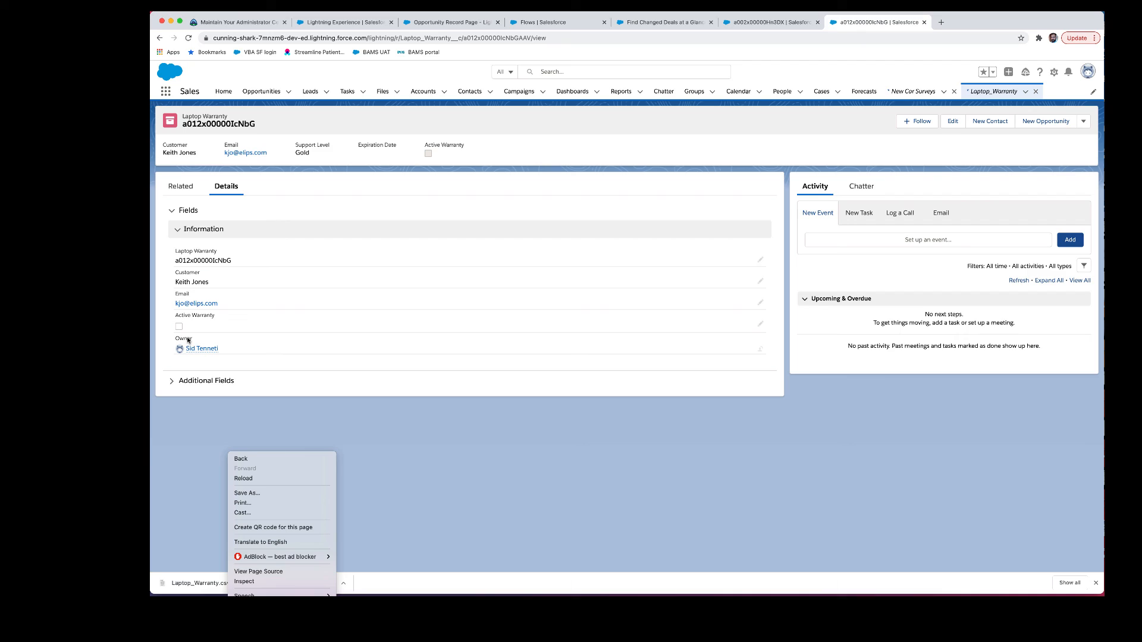
pyautogui.click(230, 423)
pyautogui.doubleClick(210, 366)
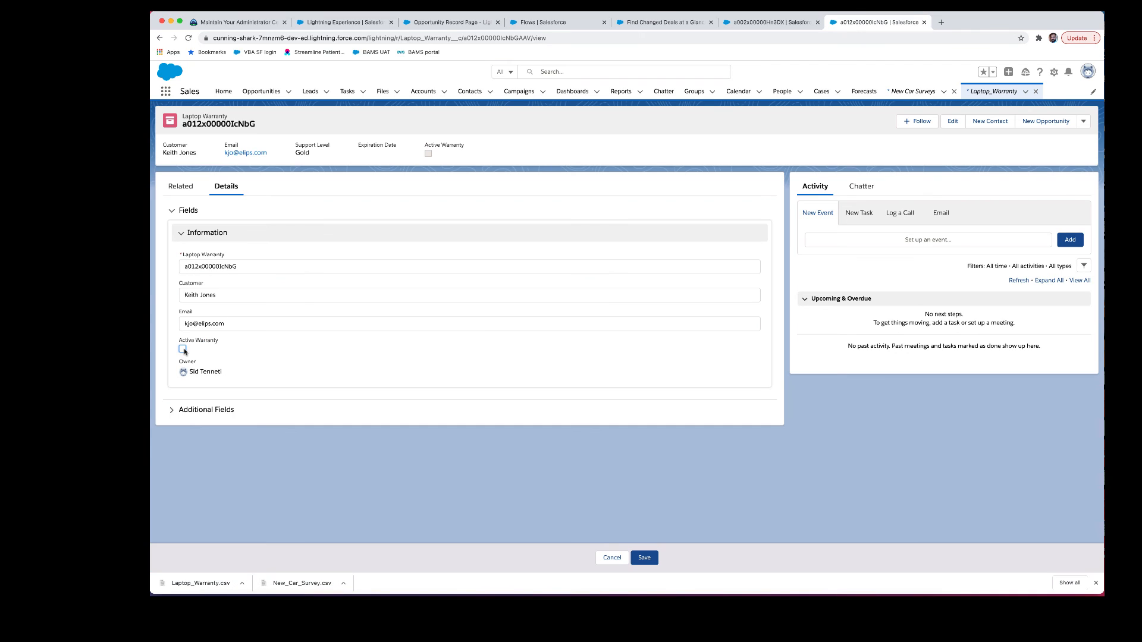
pyautogui.click(182, 351)
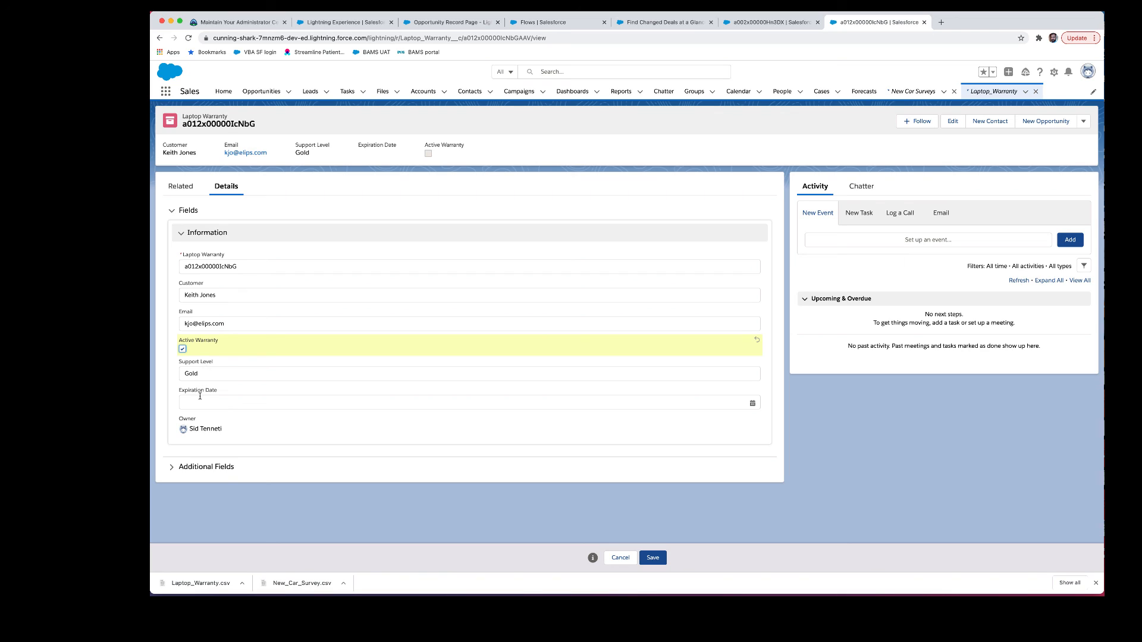
pyautogui.click(182, 349)
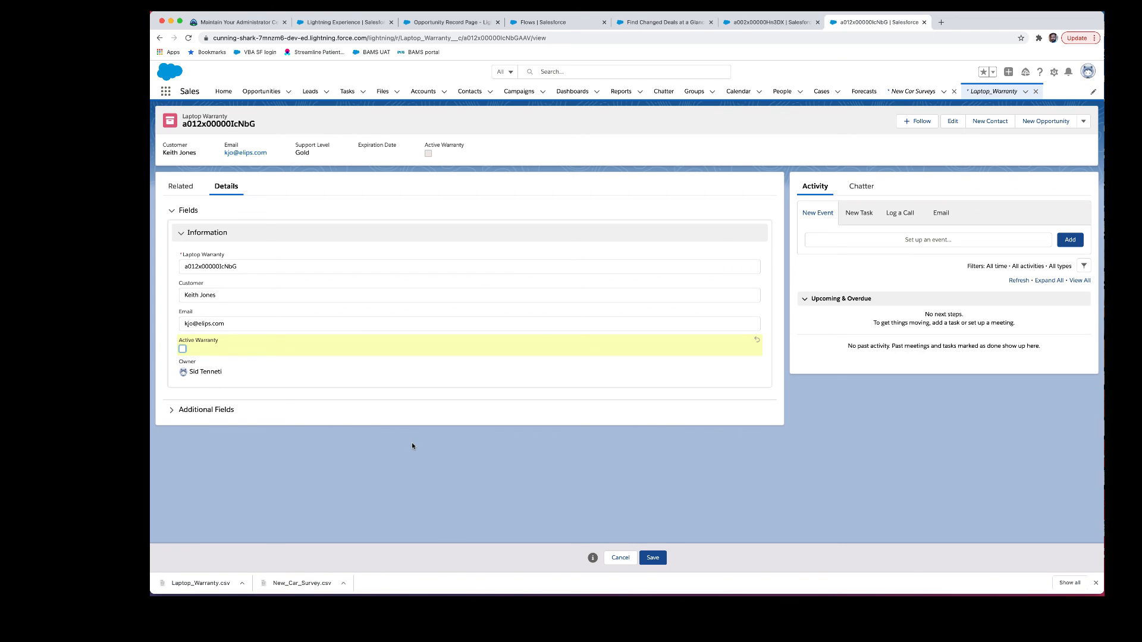
pyautogui.click(652, 559)
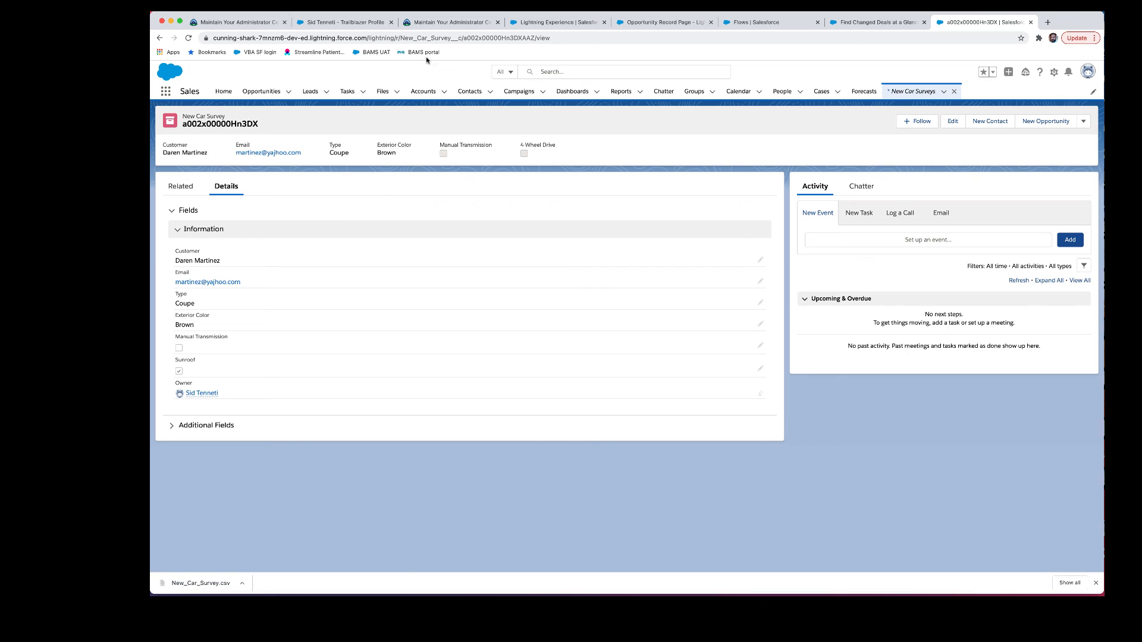
# Step: On Trailhead, run Check Challenge to Earn 500 Points
pyautogui.click(427, 24)
pyautogui.scroll(-3, 483, 443)
pyautogui.scroll(-8, 483, 443)
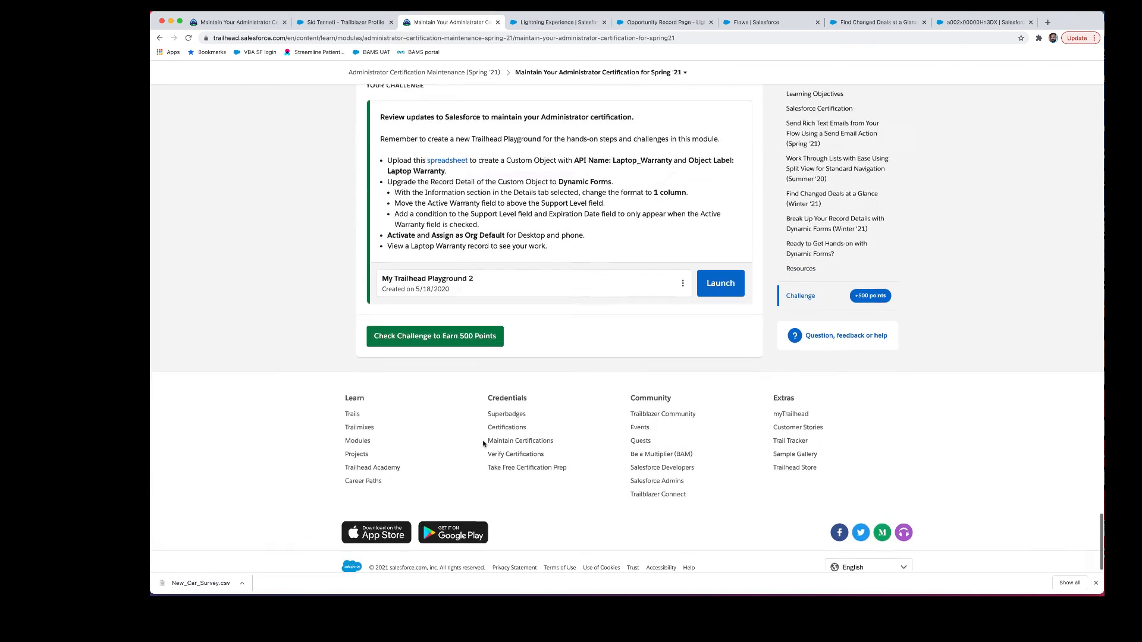
pyautogui.scroll(3, 483, 444)
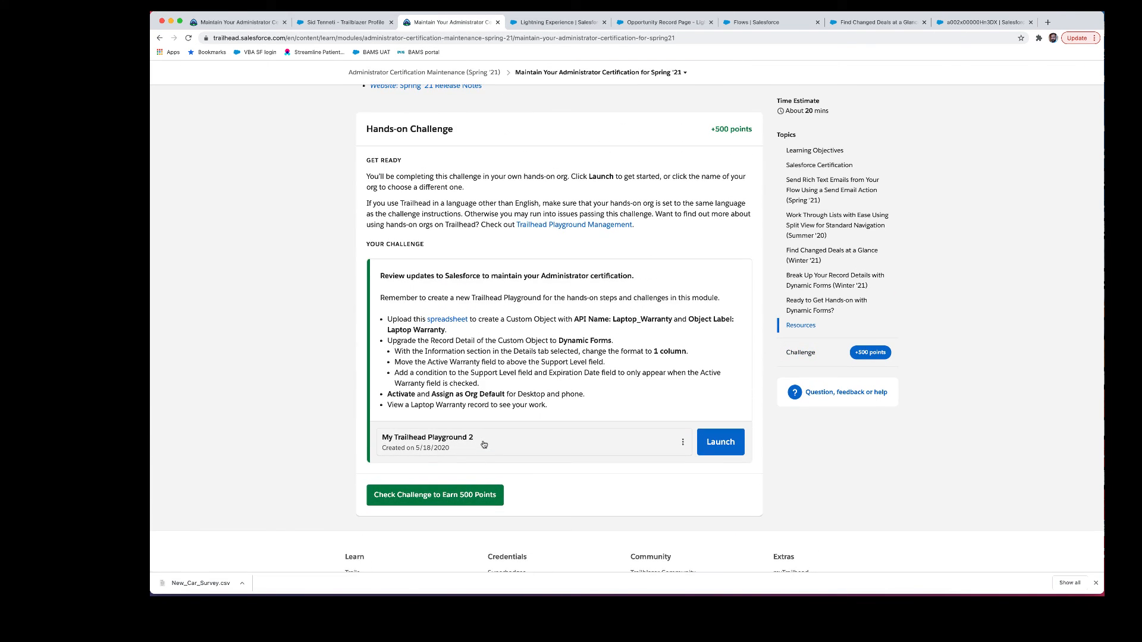
pyautogui.click(455, 500)
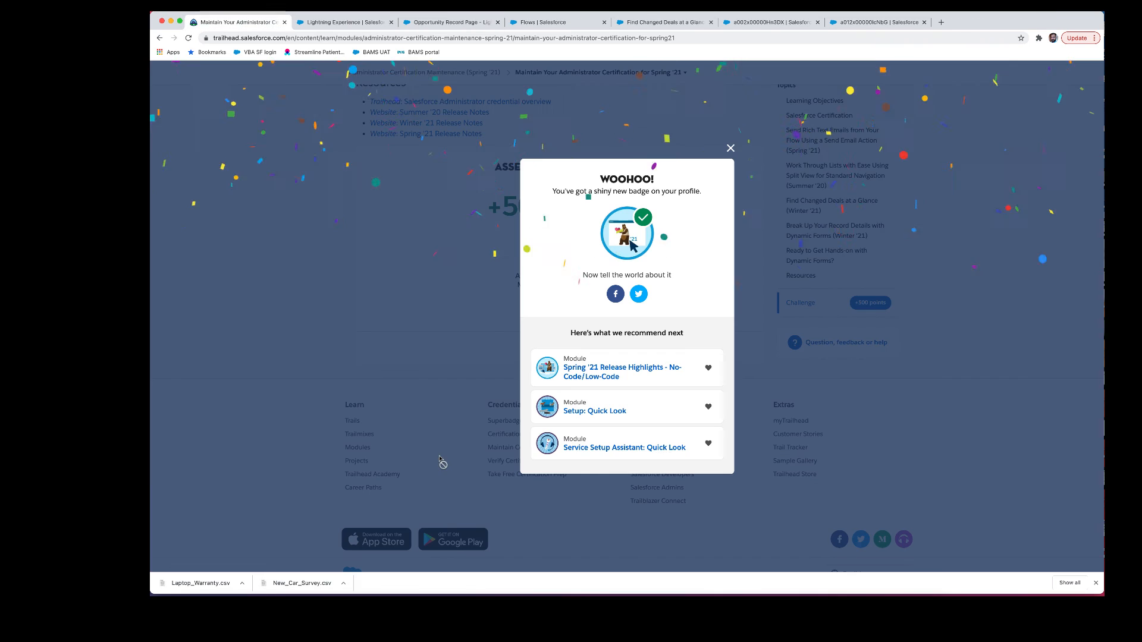